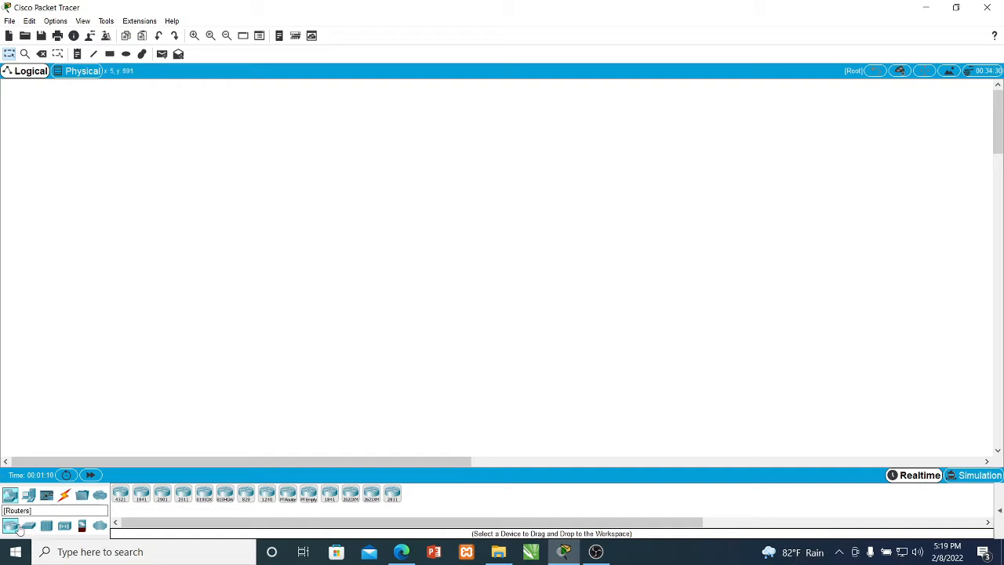
Place two 1941 routers side by side in the upper part of the workspace
left_click(142, 493)
left_click(199, 171)
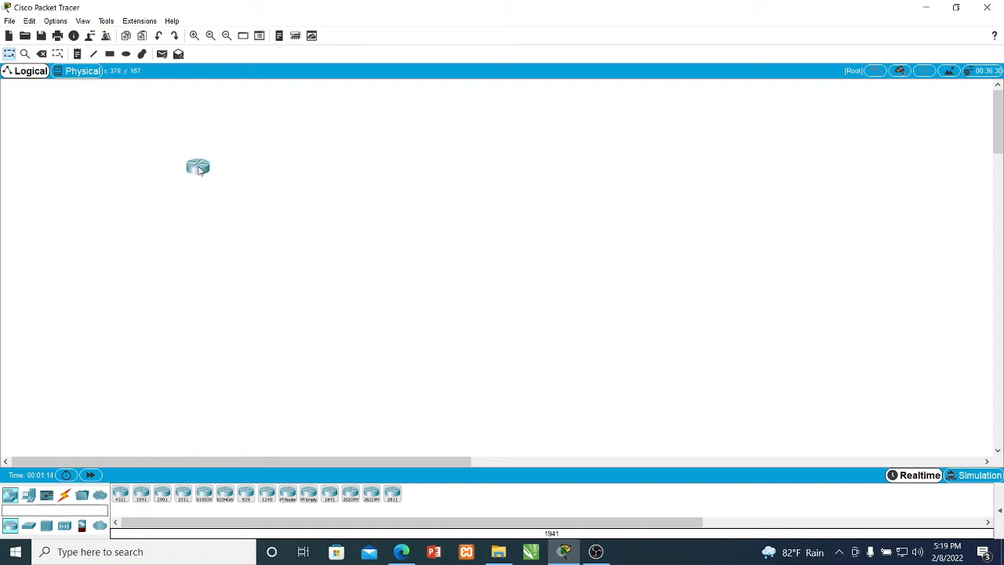
left_click(450, 170)
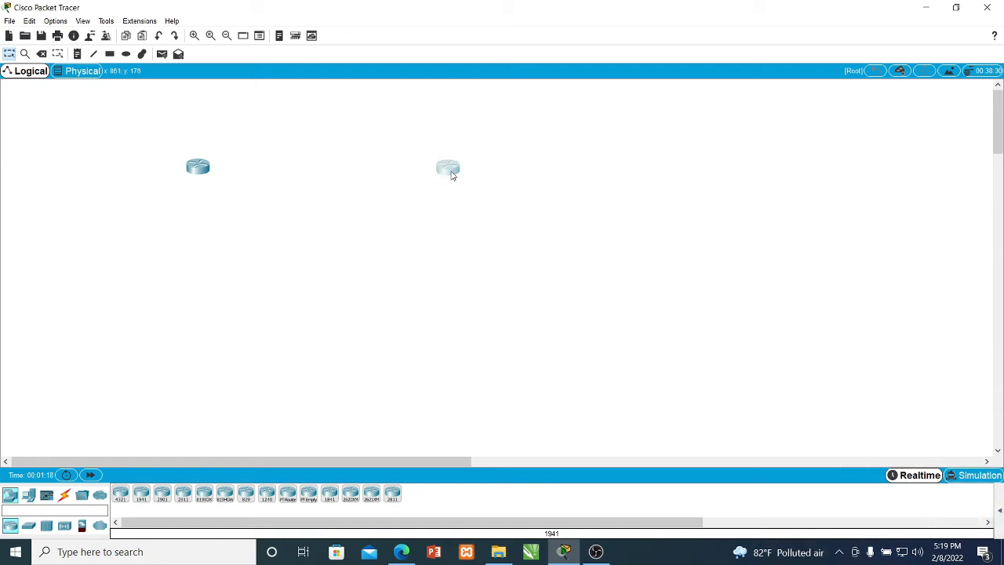
Add two 2960-24TT switches, one below each router
left_click(27, 526)
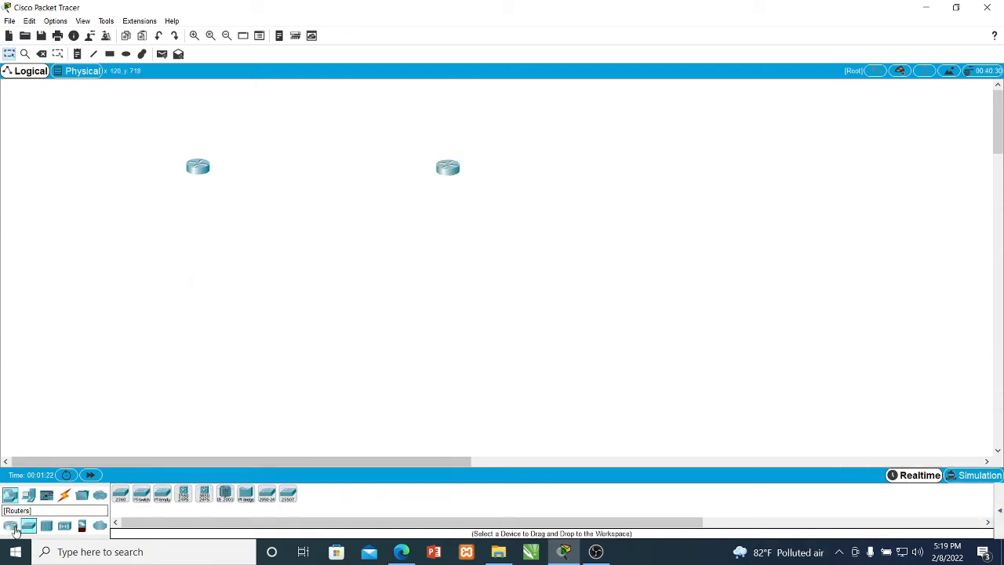
left_click(122, 493)
left_click(181, 280)
left_click_drag(182, 280, 195, 280)
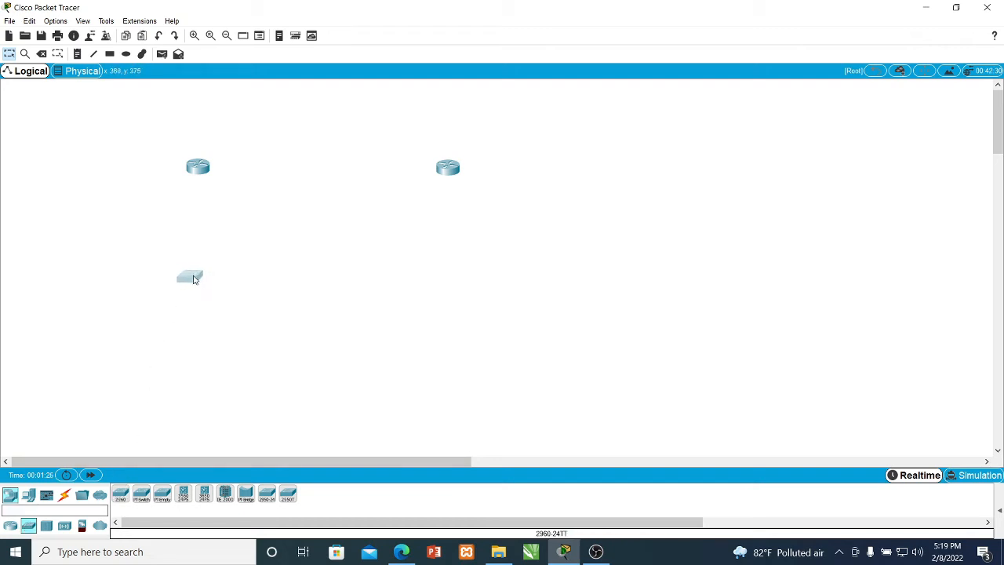
left_click(452, 284)
left_click_drag(453, 284, 444, 289)
Add two PCs below the left switch, spaced apart on either side of it
left_click(29, 494)
left_click(121, 496)
left_click(77, 363)
left_click(119, 494)
left_click(216, 363)
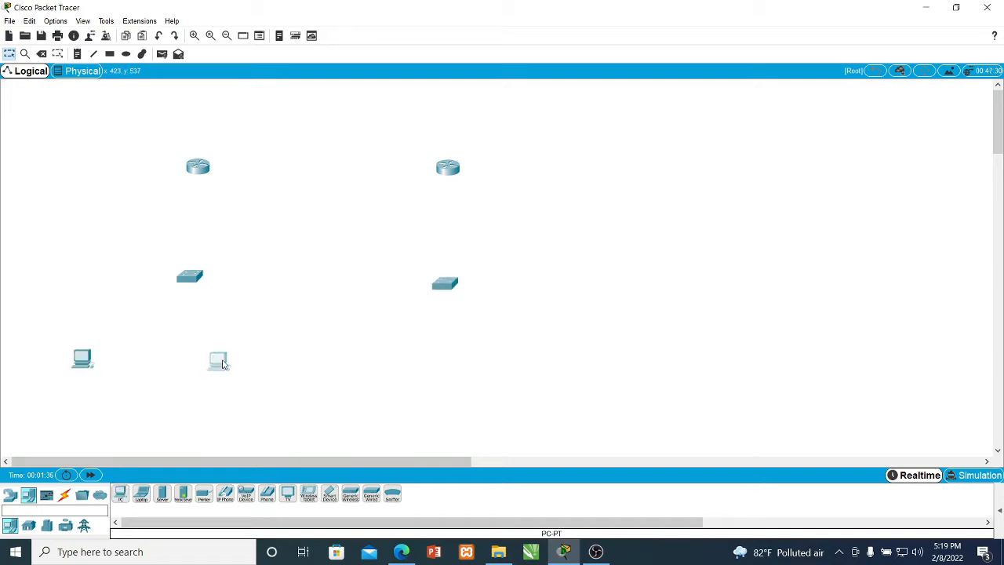
left_click_drag(90, 359, 113, 362)
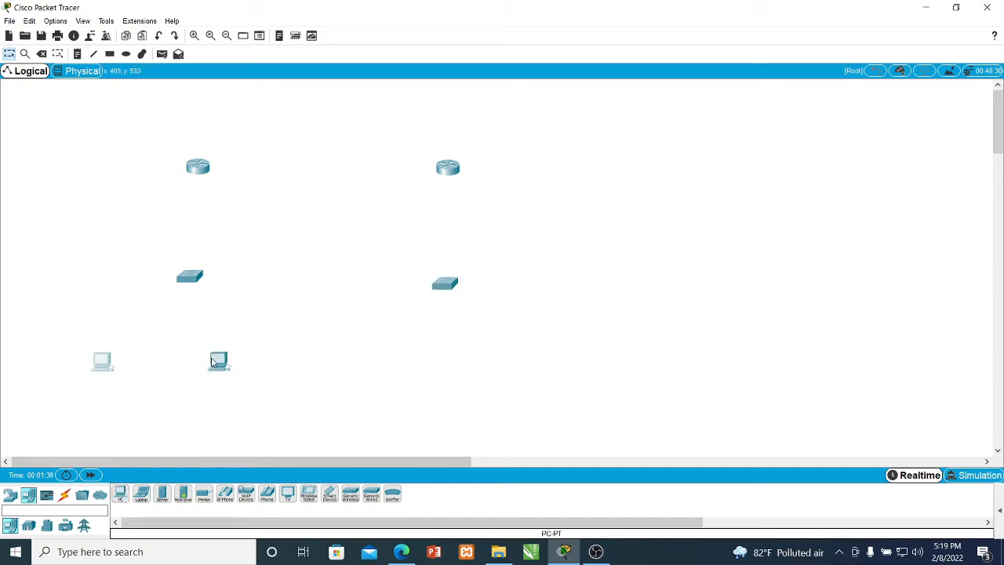
left_click_drag(212, 363, 224, 362)
Add two PCs below the right switch and align that switch under its router
left_click(120, 494)
left_click(398, 350)
left_click_drag(397, 349, 391, 353)
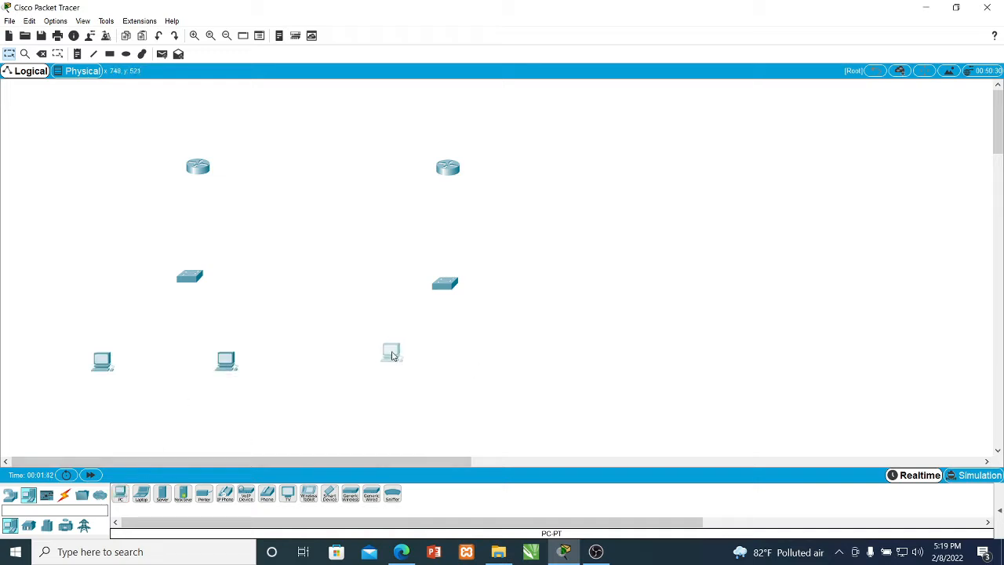
left_click(120, 493)
left_click(486, 352)
left_click_drag(486, 351, 508, 354)
left_click_drag(450, 290, 452, 286)
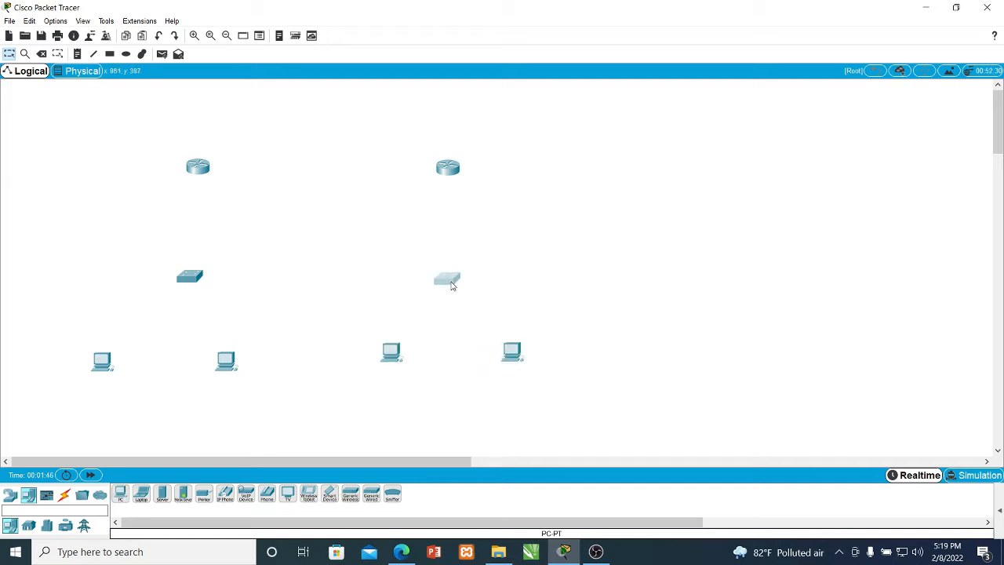
Connect the first PC's FastEthernet0 to FastEthernet0/1 on the left switch with a Copper Straight-Through cable
left_click(120, 494)
left_click(65, 499)
left_click(162, 495)
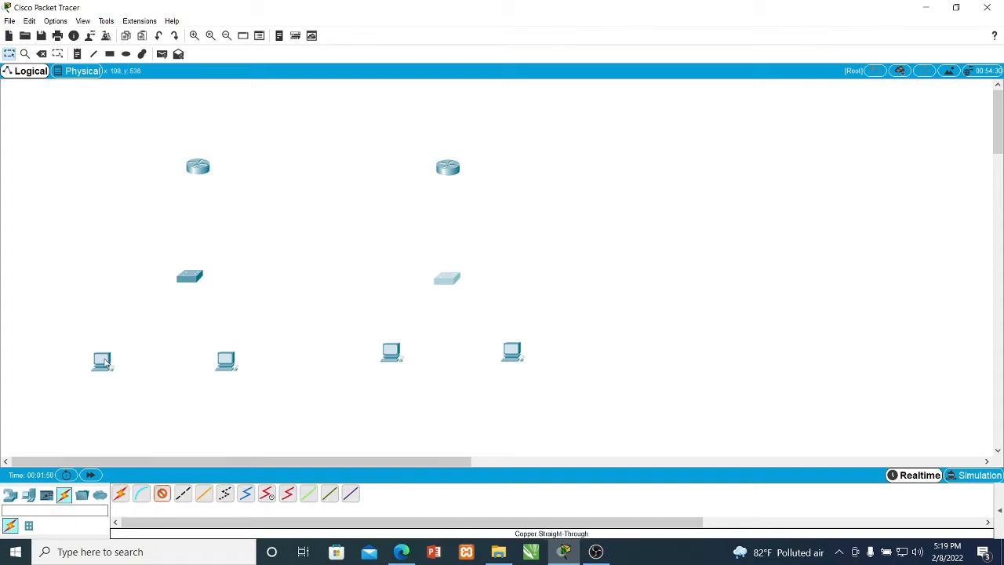
left_click(107, 360)
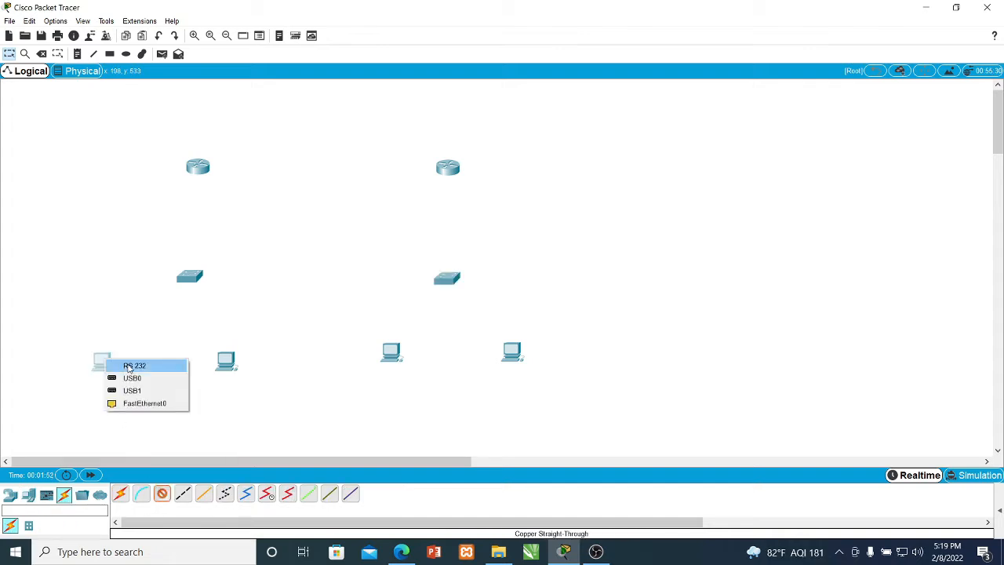
left_click(132, 404)
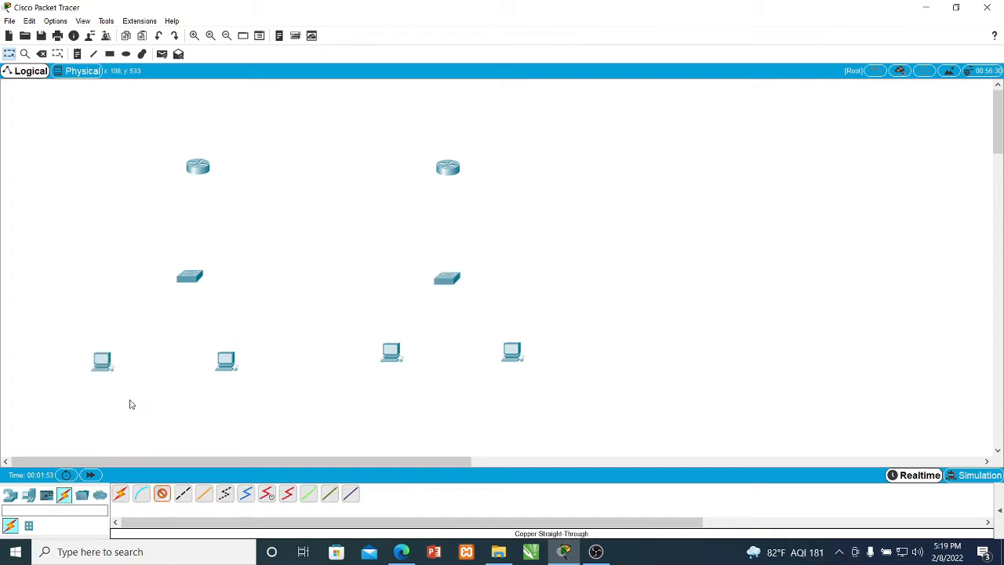
left_click(107, 359)
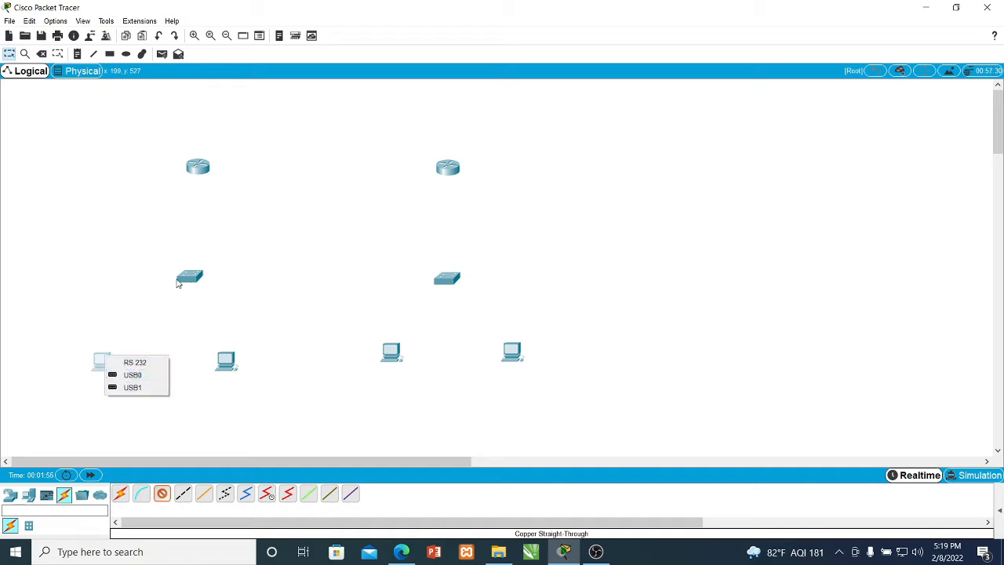
left_click(189, 276)
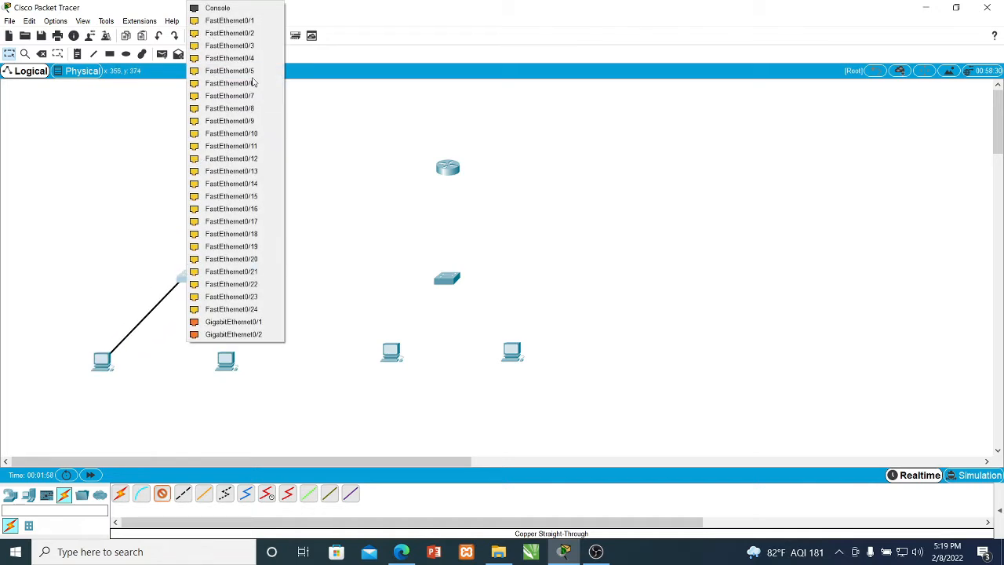
left_click(259, 21)
Connect the second PC's FastEthernet0 to the left switch's FastEthernet0/2 with Copper Straight-Through, and even out the two PCs beneath the switch
left_click(162, 492)
left_click(226, 359)
left_click(259, 408)
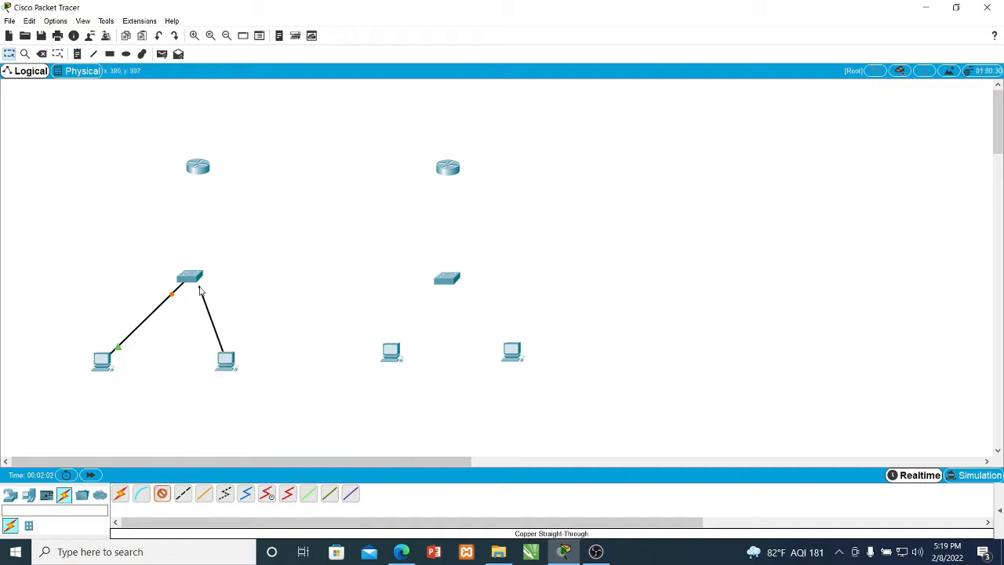
left_click(189, 277)
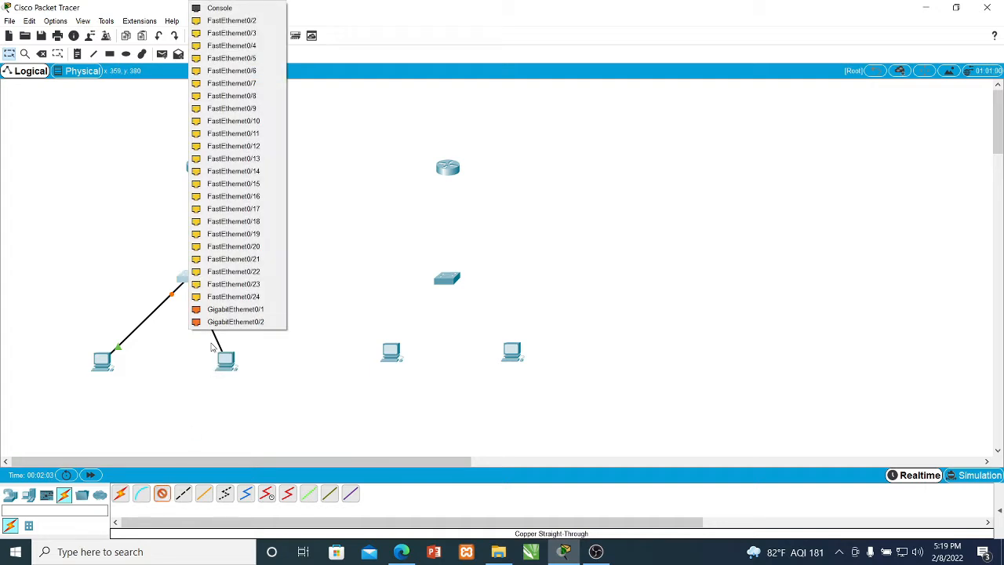
left_click(231, 21)
mouse_move(226, 361)
left_mouse_down()
mouse_move(240, 379)
mouse_move(235, 367)
left_mouse_up()
left_click_drag(102, 361, 129, 350)
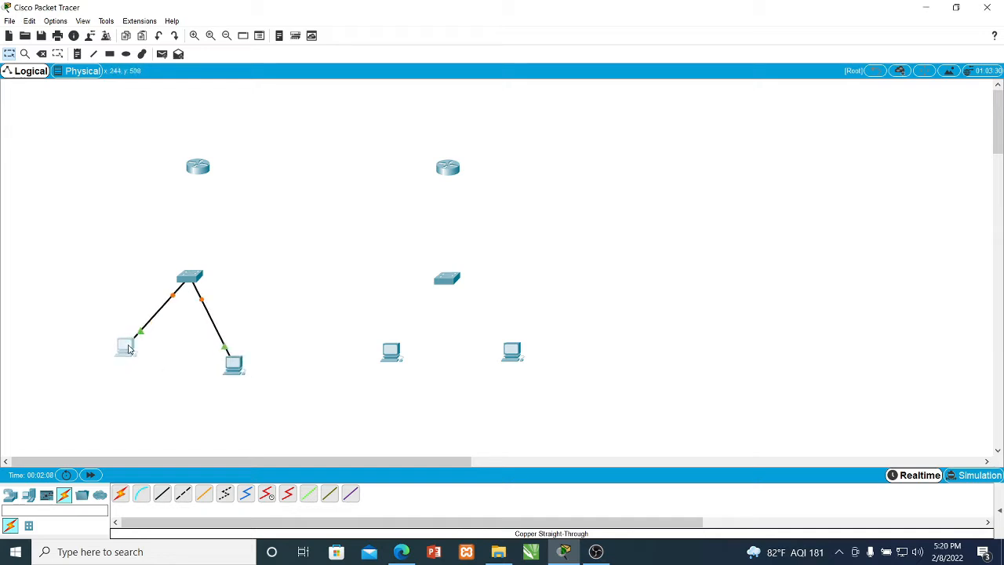
left_click_drag(232, 374, 235, 354)
Connect the third PC's FastEthernet0 to FastEthernet0/1 on the right switch with a Copper Straight-Through cable
left_click(162, 493)
left_click(392, 359)
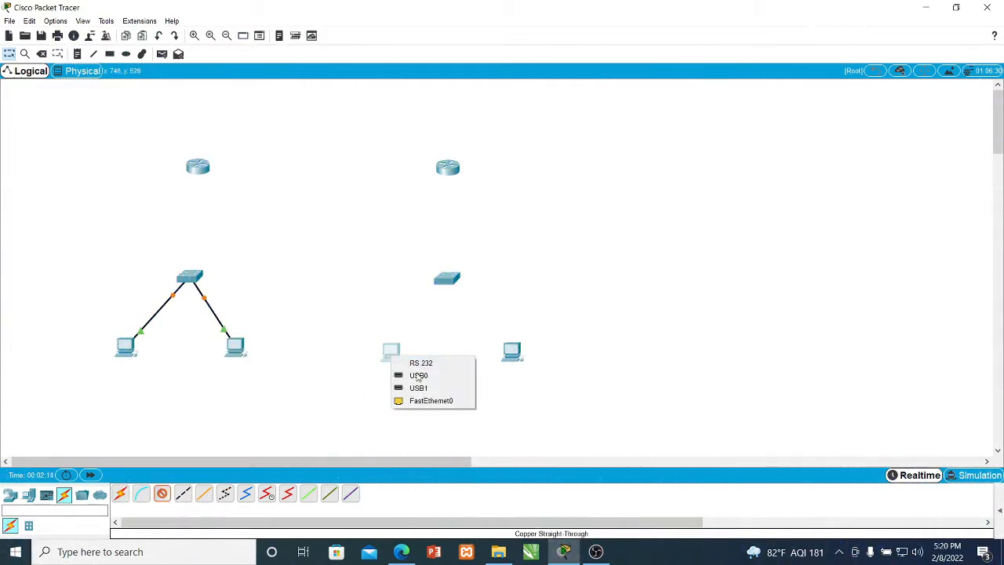
left_click(428, 401)
left_click(446, 280)
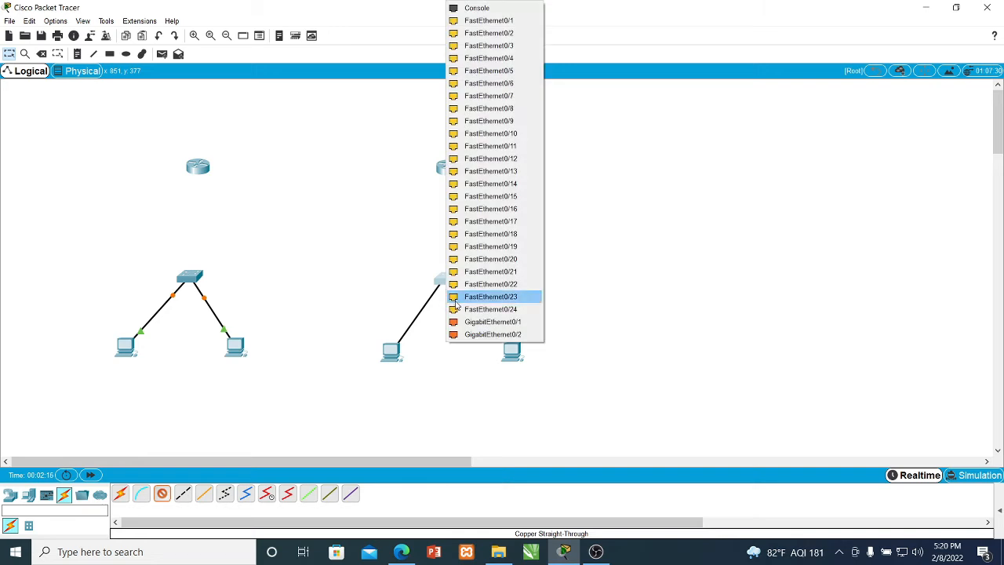
left_click(475, 19)
left_click_drag(394, 354, 397, 346)
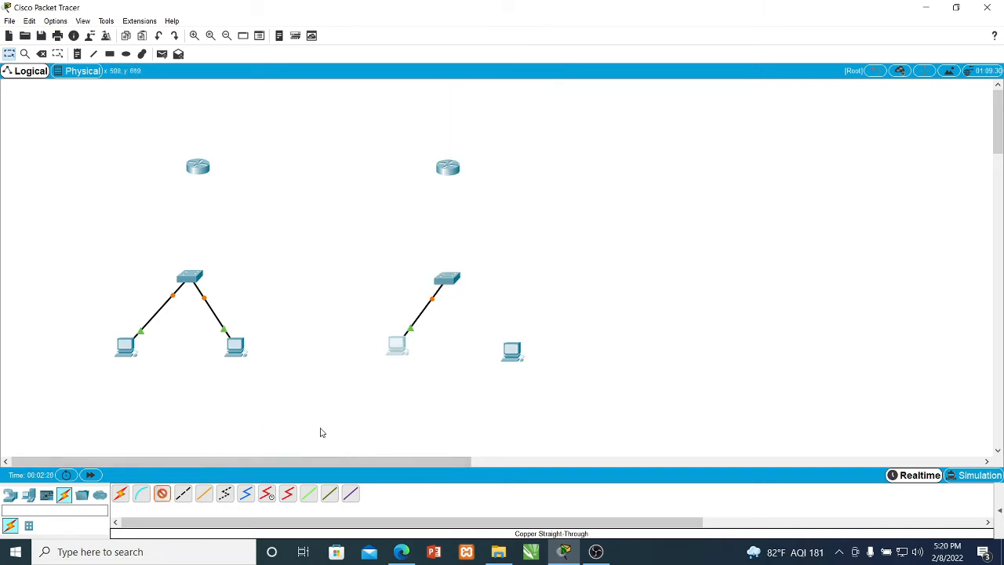
Connect the fourth PC's FastEthernet0 to the right switch's FastEthernet0/2 with Copper Straight-Through, and move that PC closer to the switch
left_click(505, 357)
left_click(533, 397)
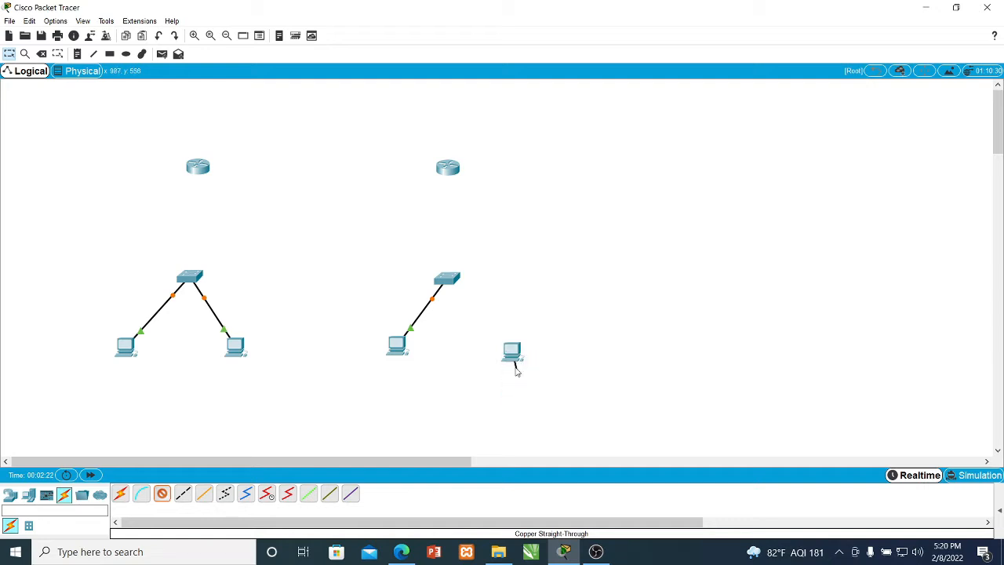
left_click(442, 277)
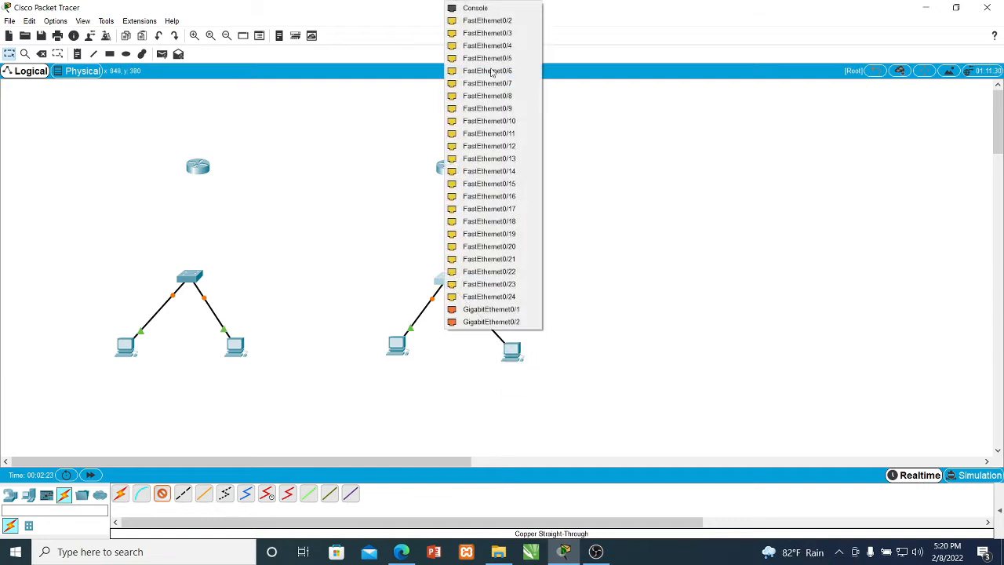
left_click(483, 19)
left_click_drag(511, 352, 491, 345)
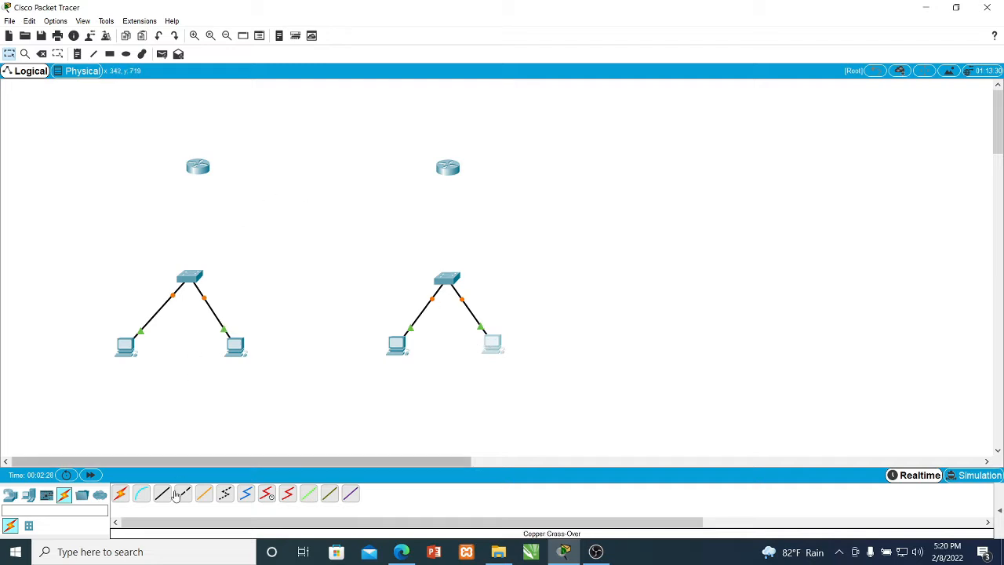
Connect the left router's GigabitEthernet0/0 to the left switch's FastEthernet0/3 with Copper Straight-Through, and align the switch under the router
left_click(199, 171)
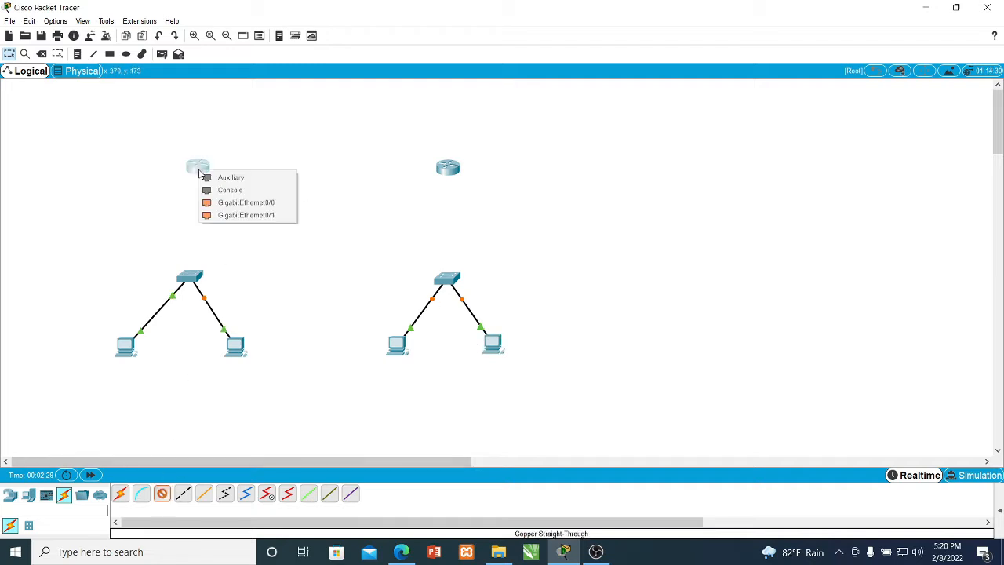
left_click(226, 209)
left_click(188, 280)
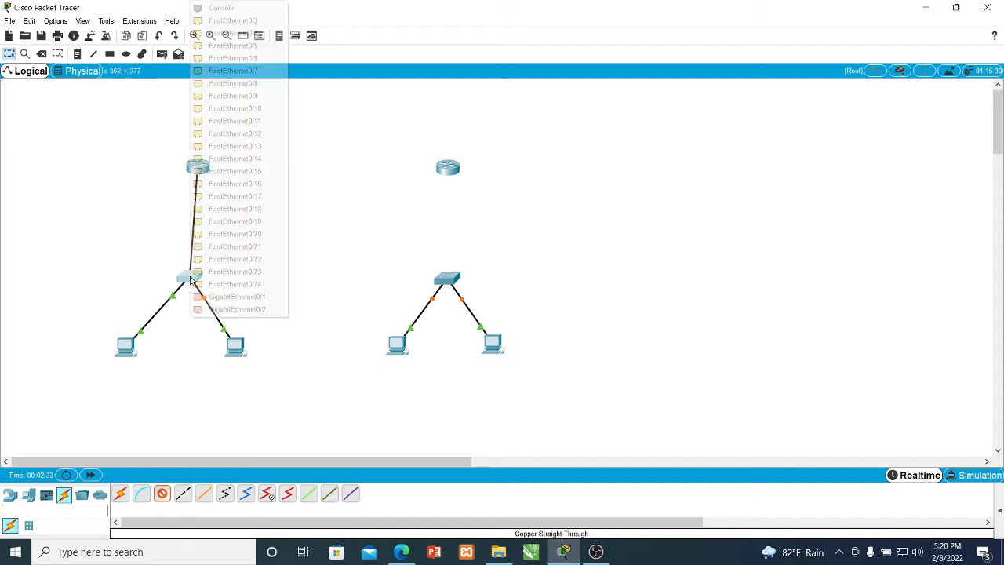
left_click(235, 20)
left_click_drag(188, 274, 196, 276)
Move the right router, its switch and both PCs further right to widen the gap between the two networks
left_click_drag(443, 171, 534, 164)
left_click_drag(453, 276, 538, 270)
left_click_drag(499, 348, 584, 341)
left_click_drag(405, 352, 492, 338)
left_click_drag(541, 275, 536, 286)
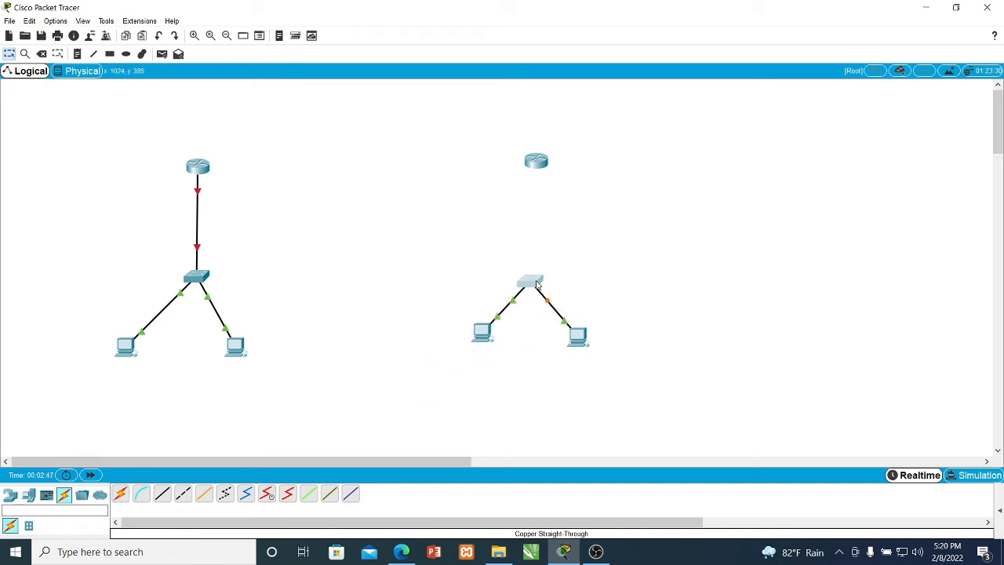
Connect the right router's GigabitEthernet0/0 to FastEthernet0/3 on the right switch with a Copper Straight-Through cable
left_click(162, 494)
left_click(532, 166)
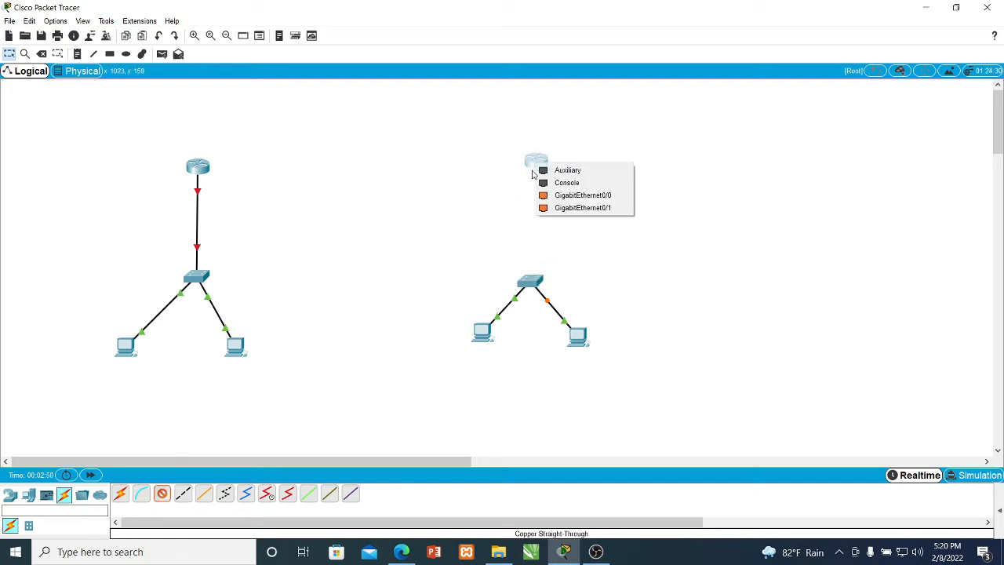
left_click(565, 195)
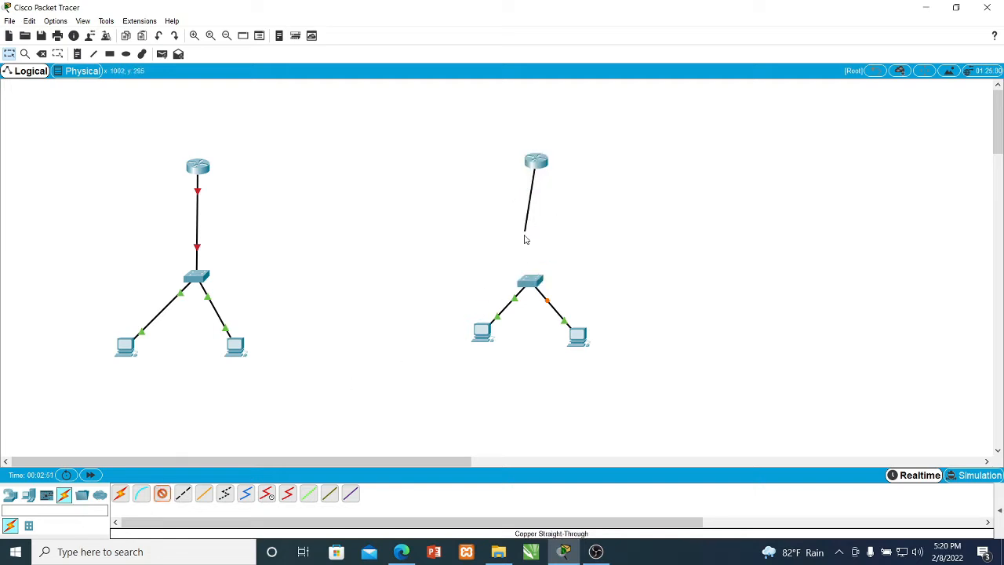
left_click(531, 281)
left_click(577, 21)
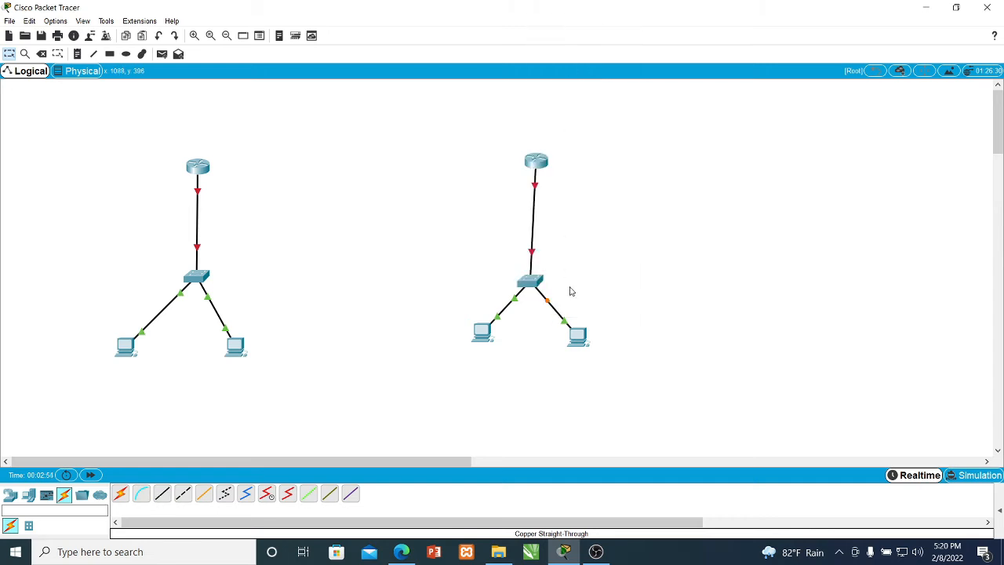
Align the right switch under its router and fine-tune the positions of its two PCs and the second PC of the left network
left_click_drag(529, 288, 535, 288)
left_click_drag(575, 335, 585, 328)
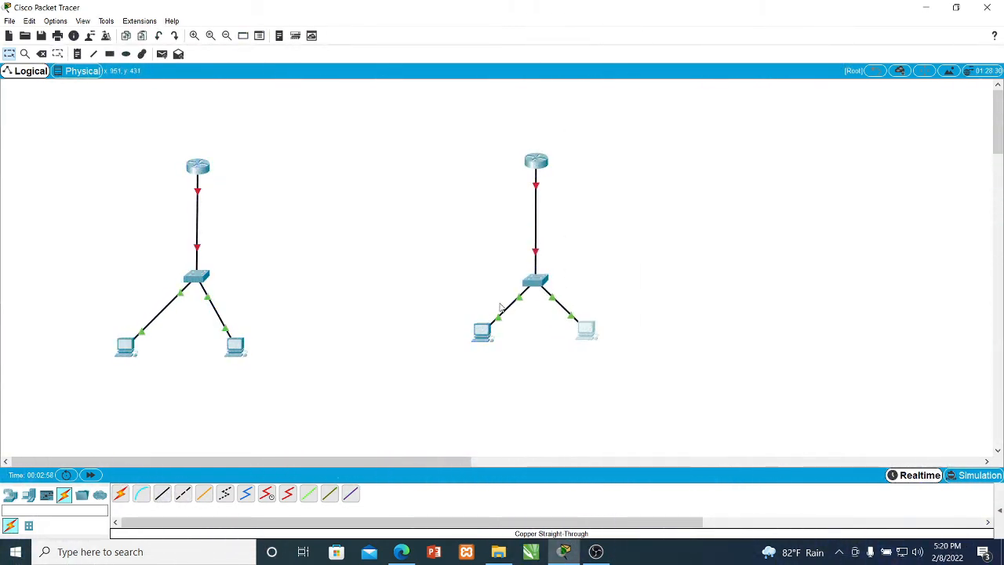
left_click_drag(486, 333, 484, 336)
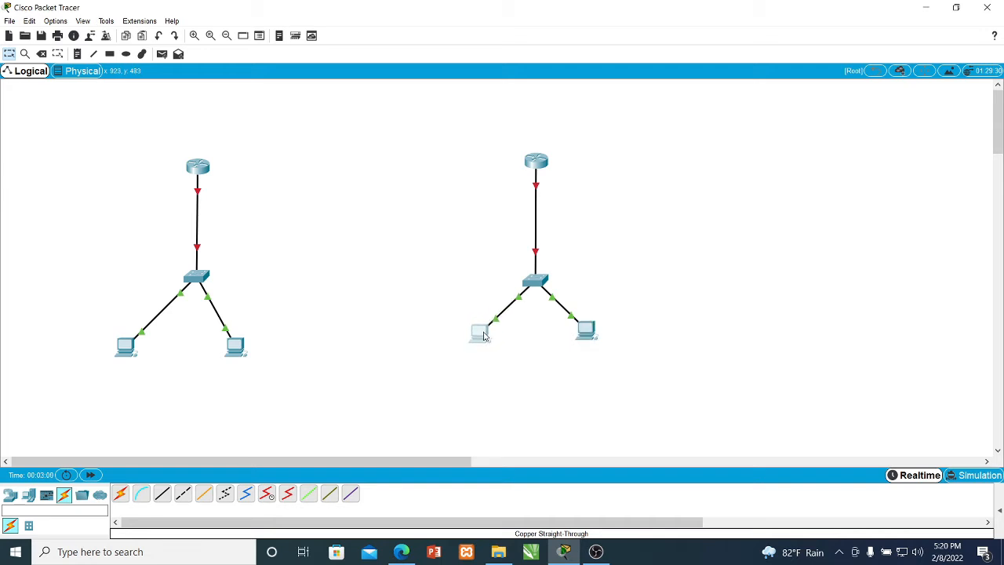
left_click_drag(239, 348, 244, 343)
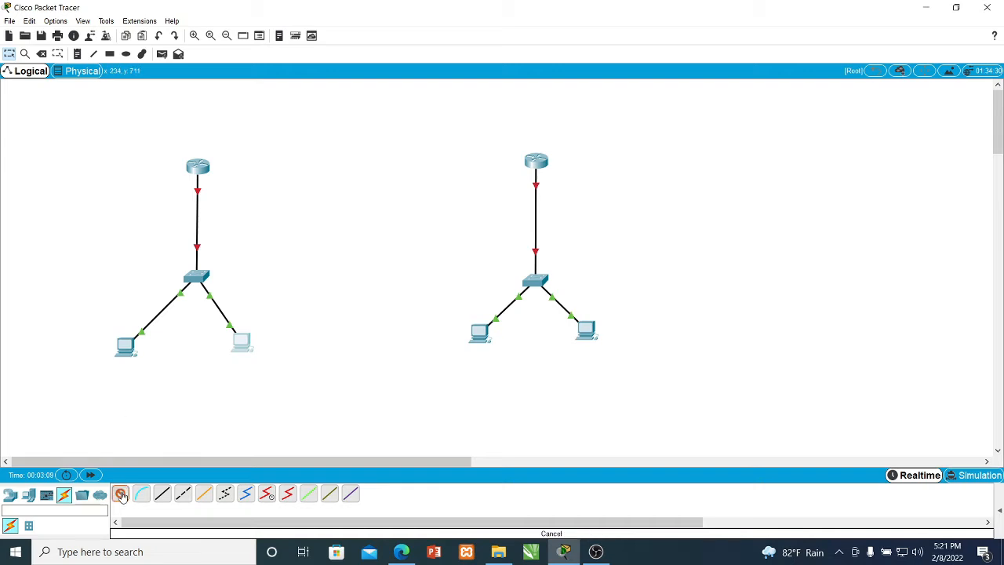
left_click(289, 497)
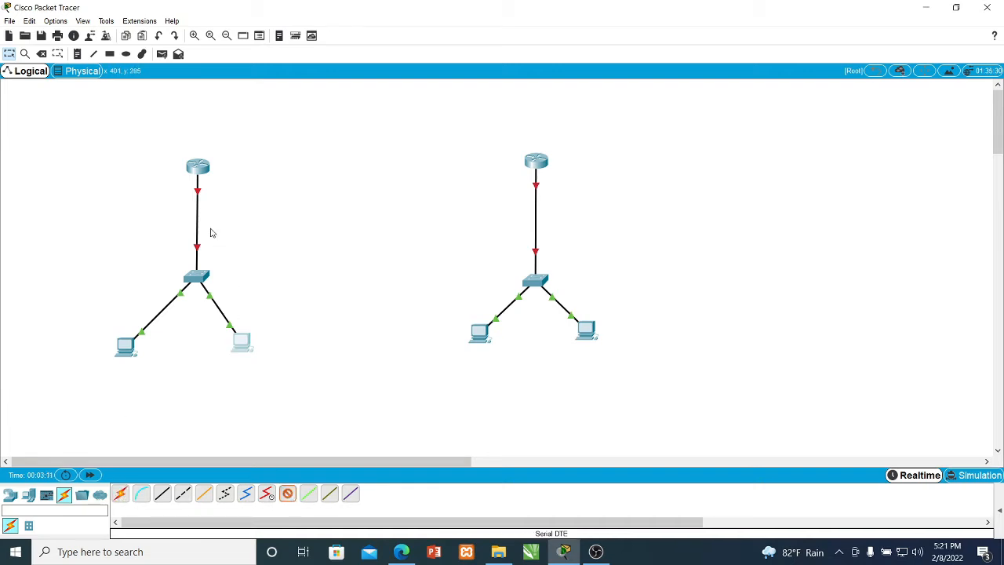
left_click(201, 174)
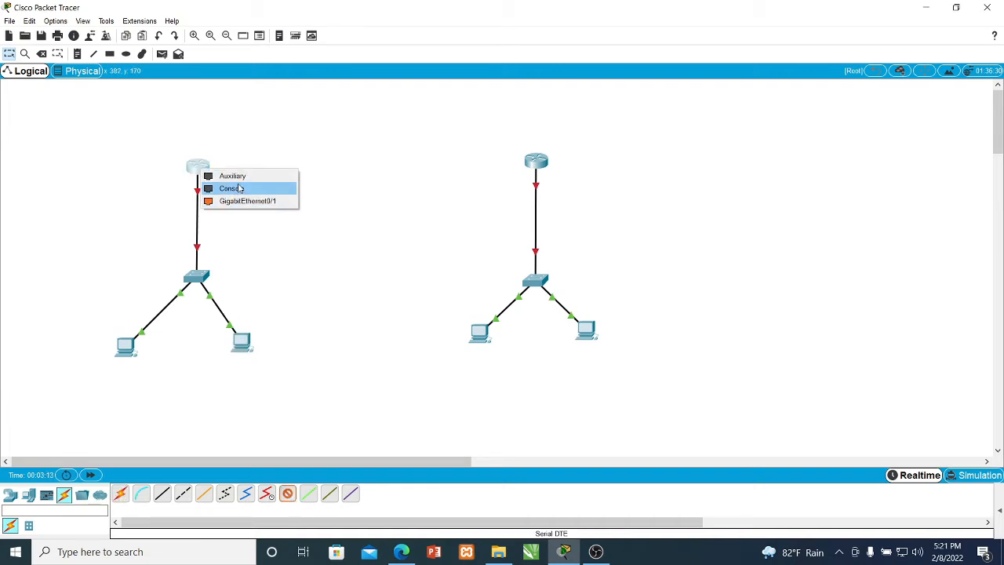
left_click(325, 217)
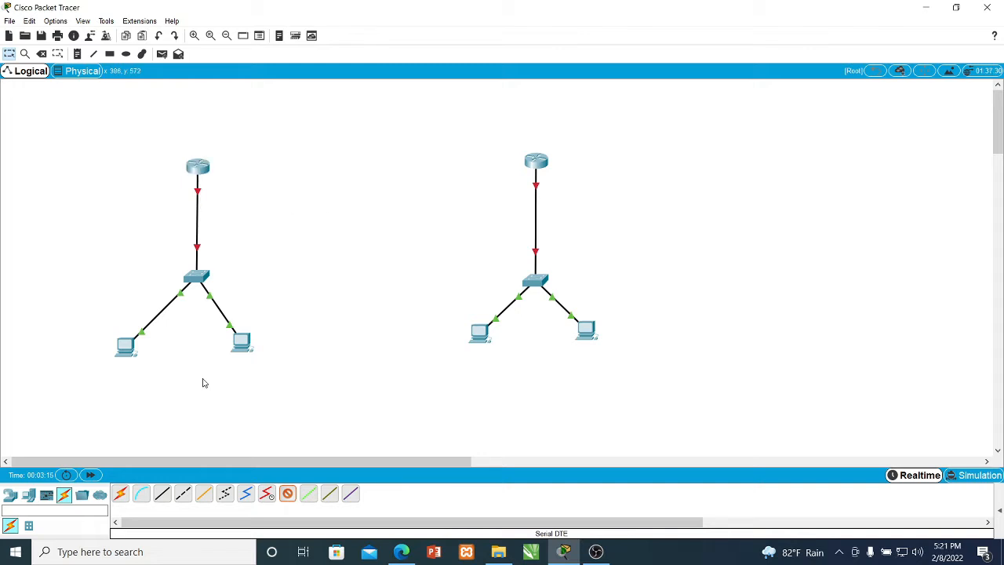
left_click(208, 175)
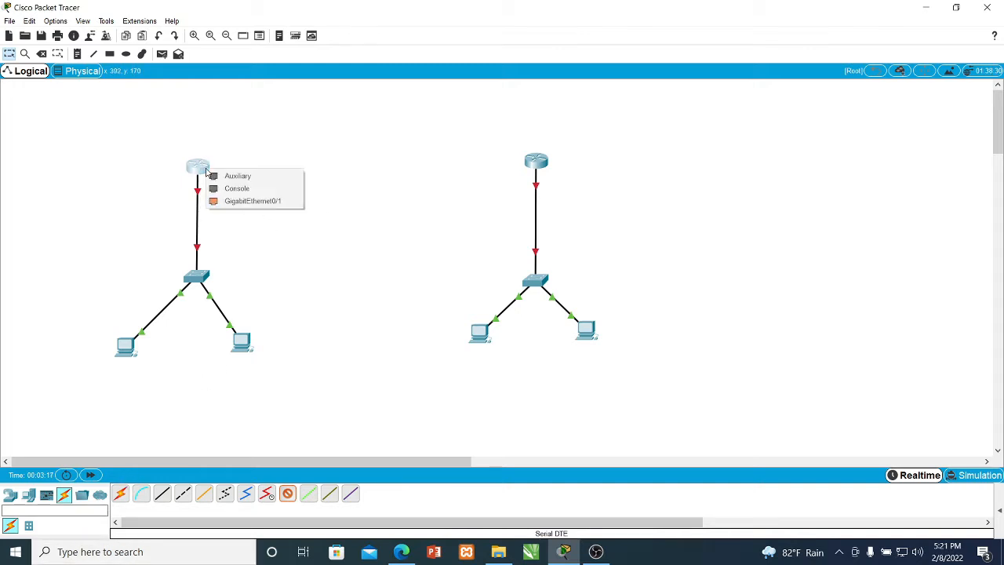
left_click(233, 157)
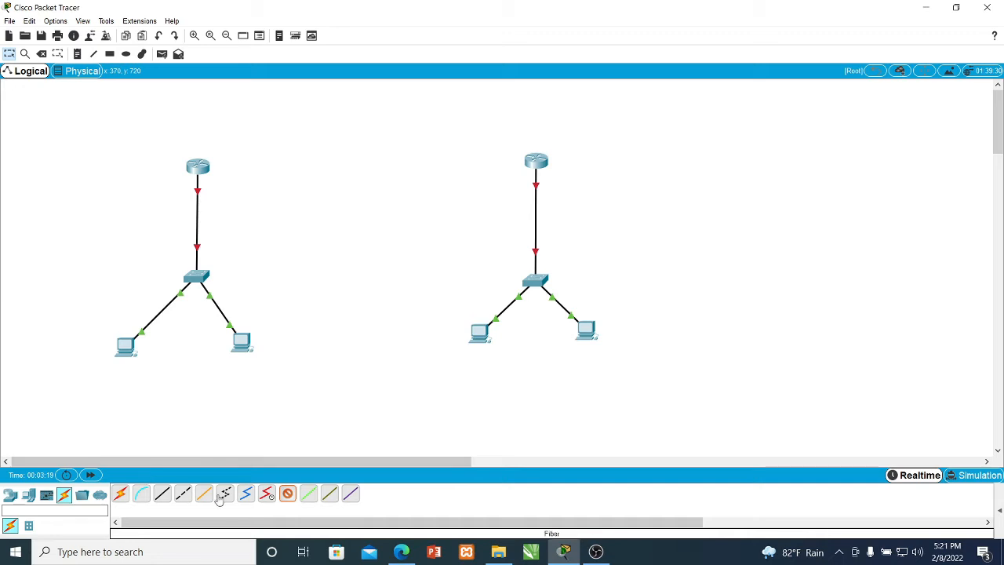
left_click(287, 494)
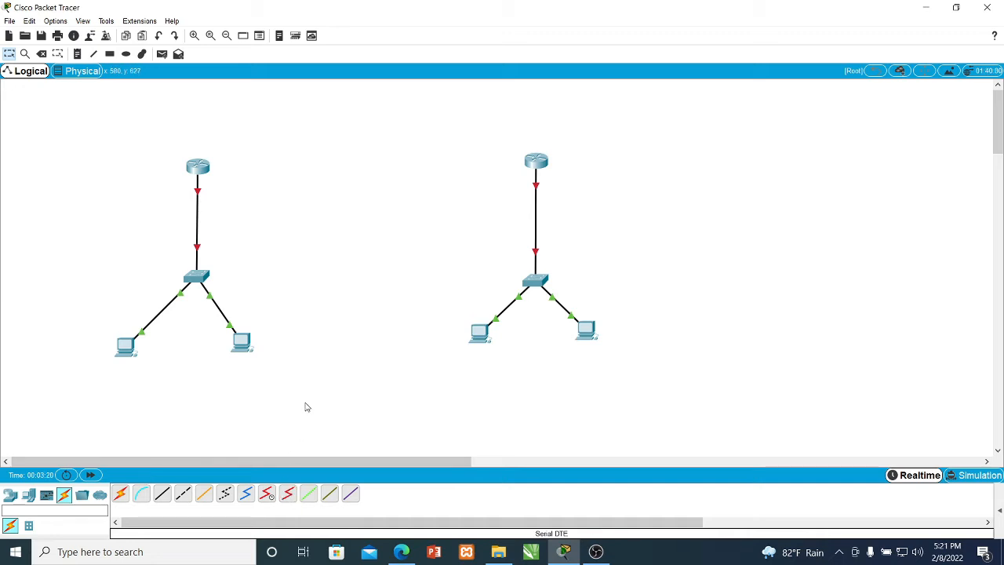
With the left router powered off, install an HWIC-2T module in the empty slot nearest the Cisco logo and power it back on
left_click(199, 167)
left_click(464, 164)
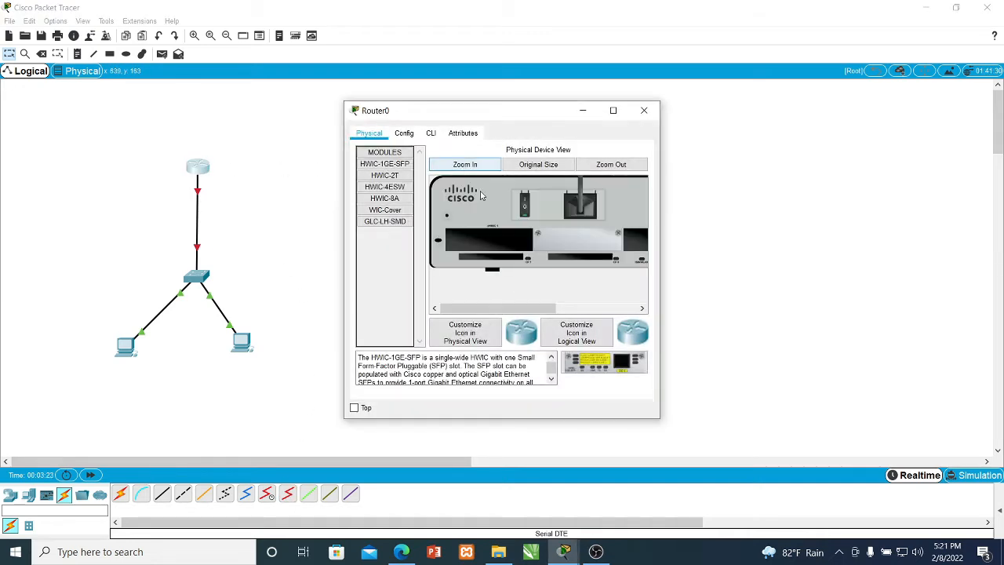
left_click_drag(523, 315, 498, 316)
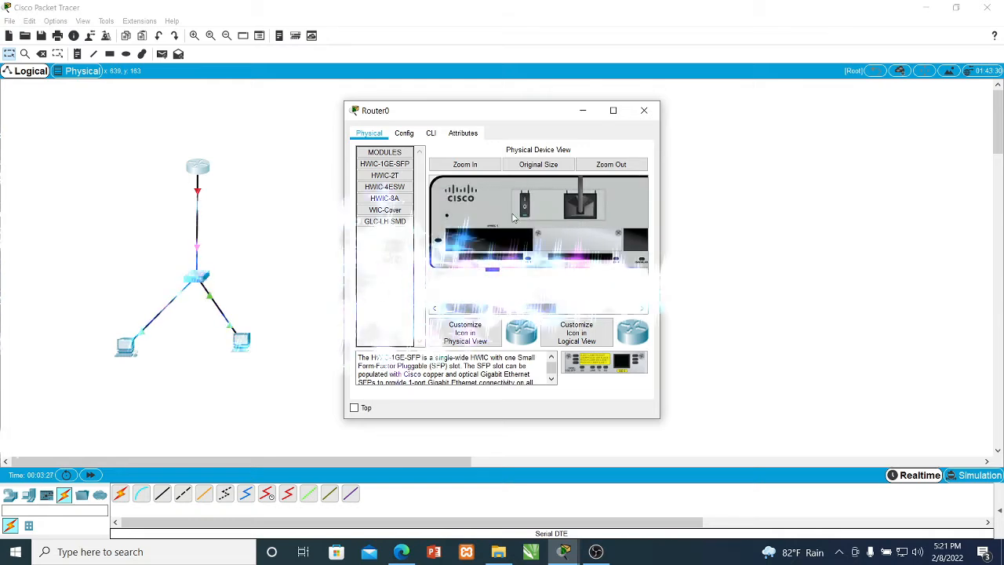
left_click(390, 176)
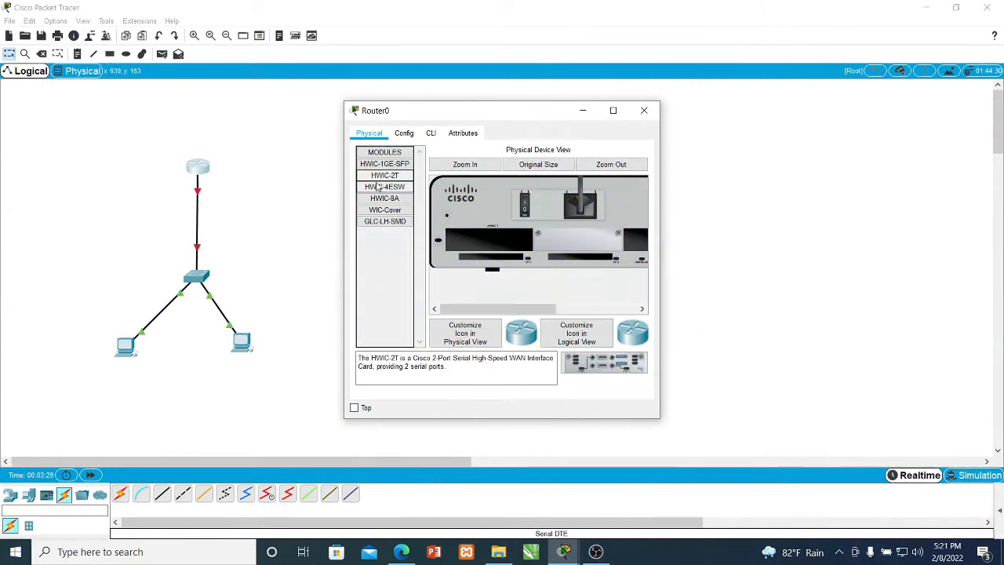
left_click_drag(606, 363, 501, 243)
left_click(525, 209)
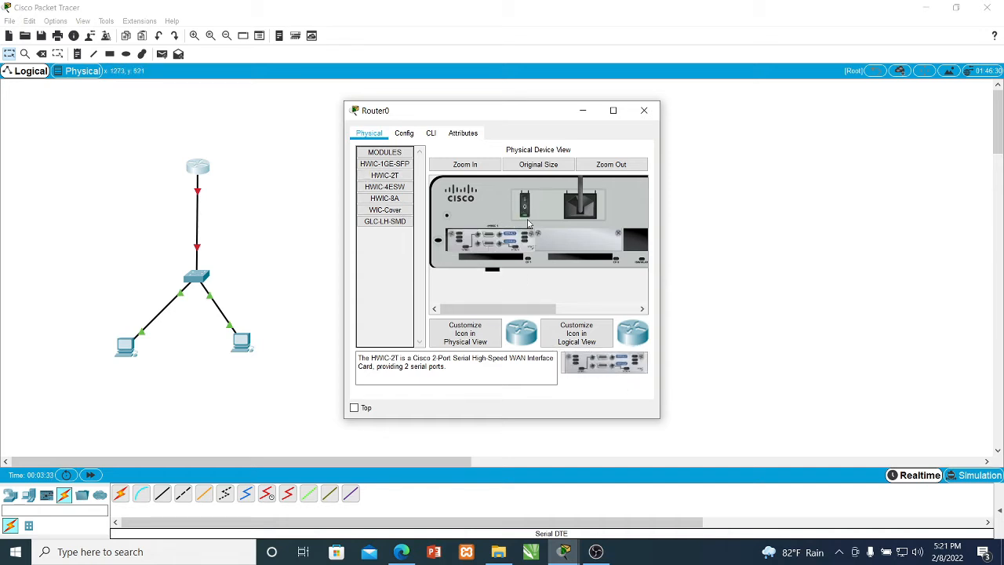
left_click_drag(513, 313, 467, 309)
left_click(644, 110)
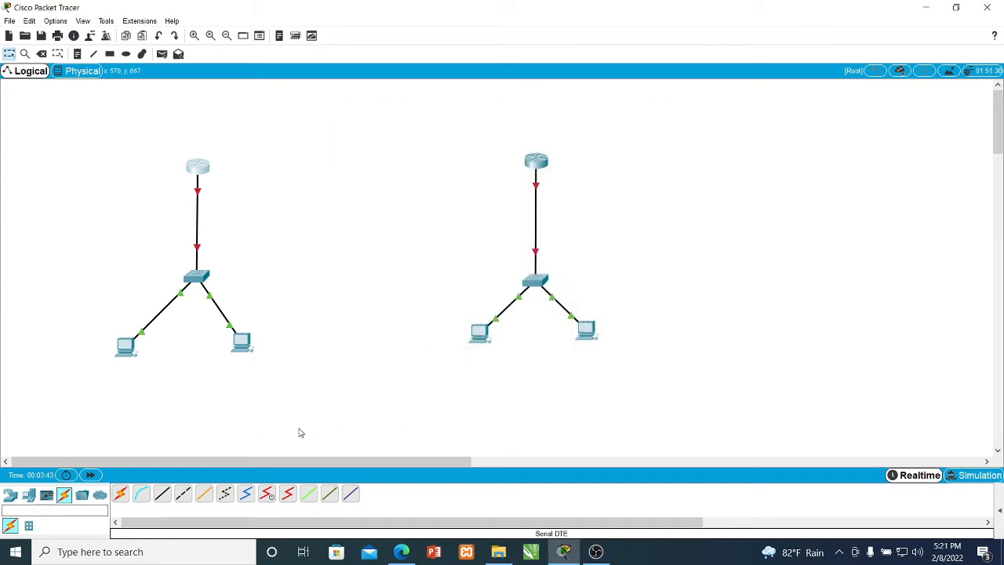
Install a WIC-Cover in the right router's empty slot farthest from the Cisco logo, with the router powered off
left_click(534, 161)
left_click(530, 163)
left_click(466, 165)
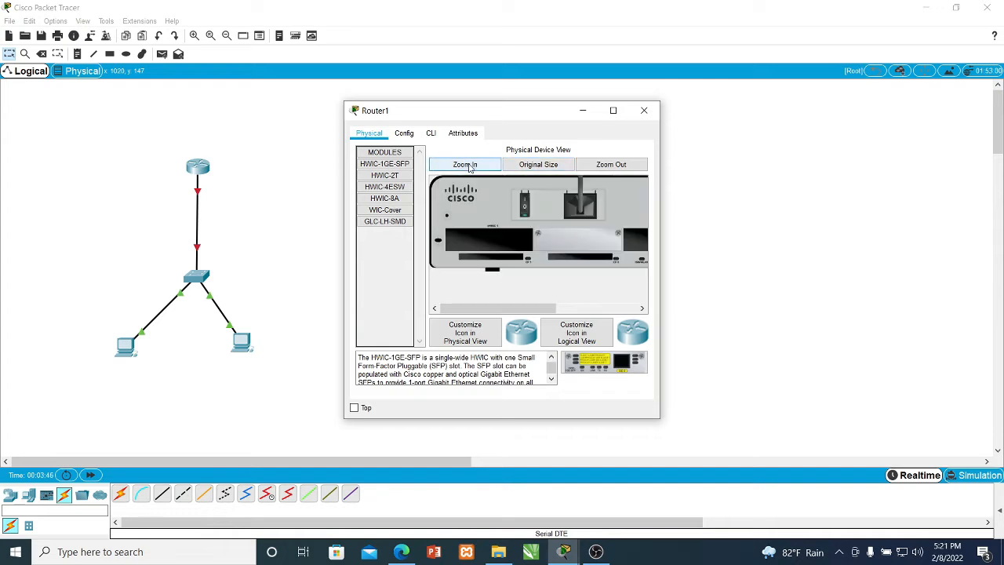
left_click(389, 199)
left_click(400, 187)
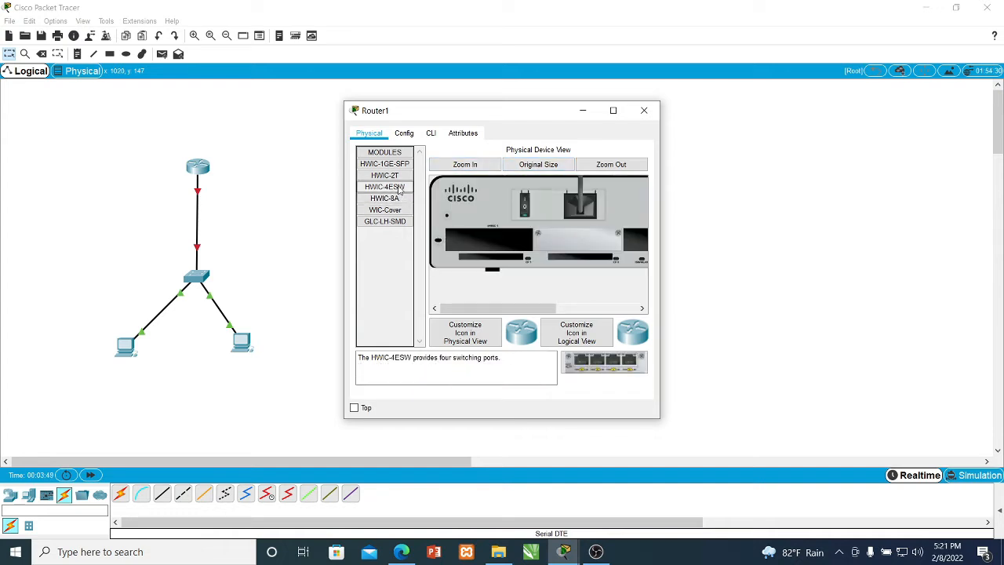
left_click(400, 210)
left_click_drag(514, 308, 546, 308)
left_click_drag(609, 246, 609, 248)
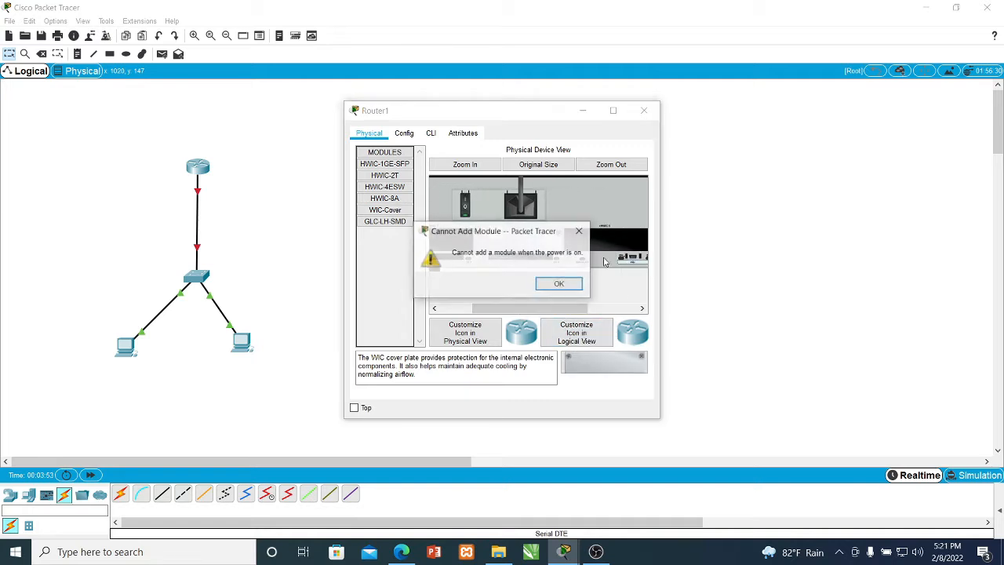
left_click(579, 233)
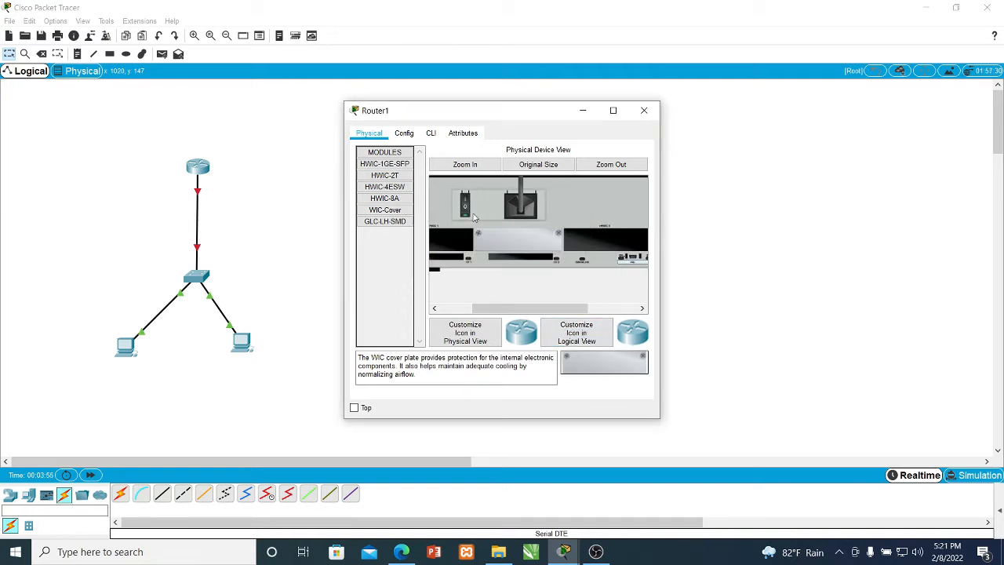
left_click_drag(629, 379, 608, 243)
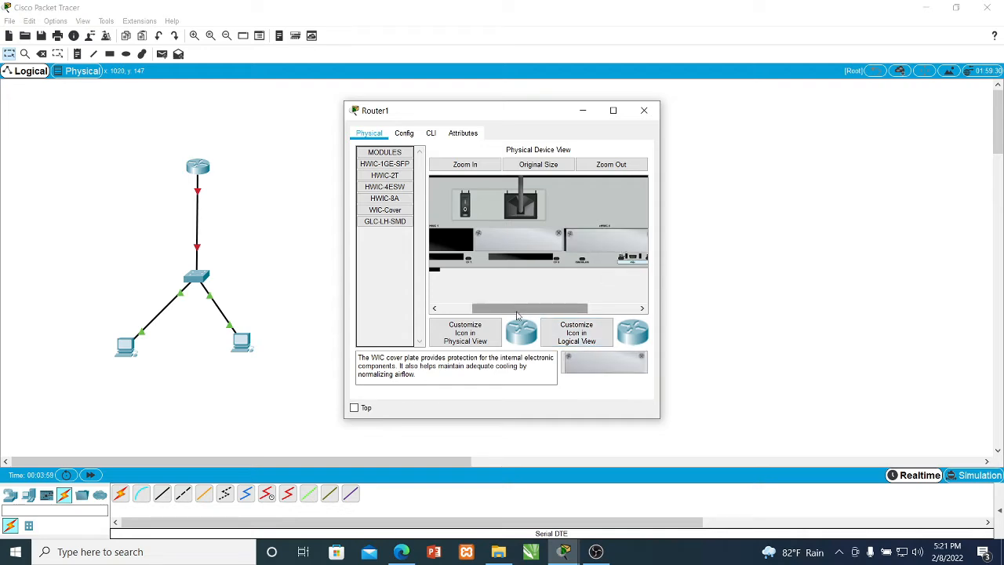
Install an HWIC-2T module in the right router's remaining empty slot near the Cisco logo and power the router back on
left_click_drag(517, 312, 482, 313)
left_click(385, 175)
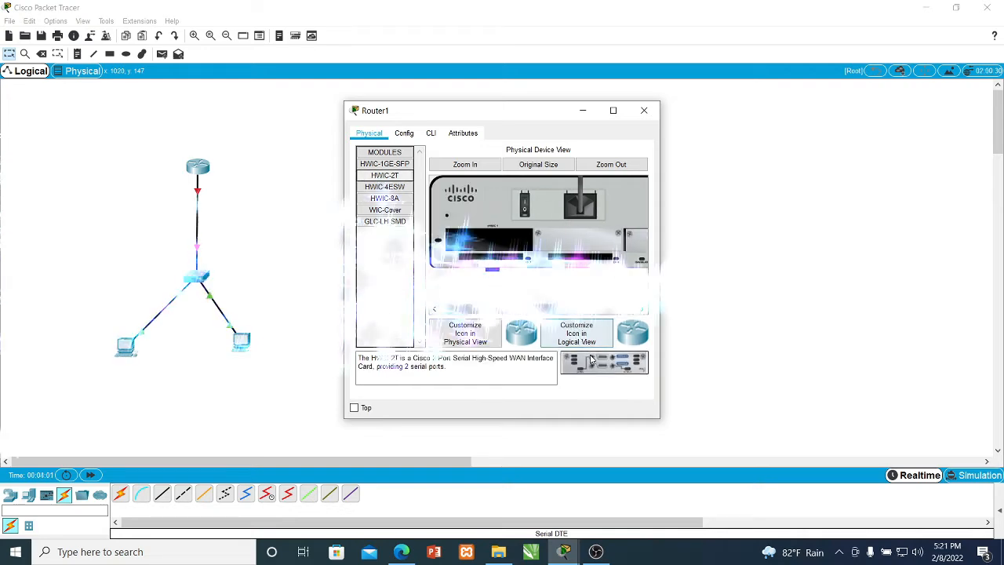
left_click_drag(592, 360, 490, 242)
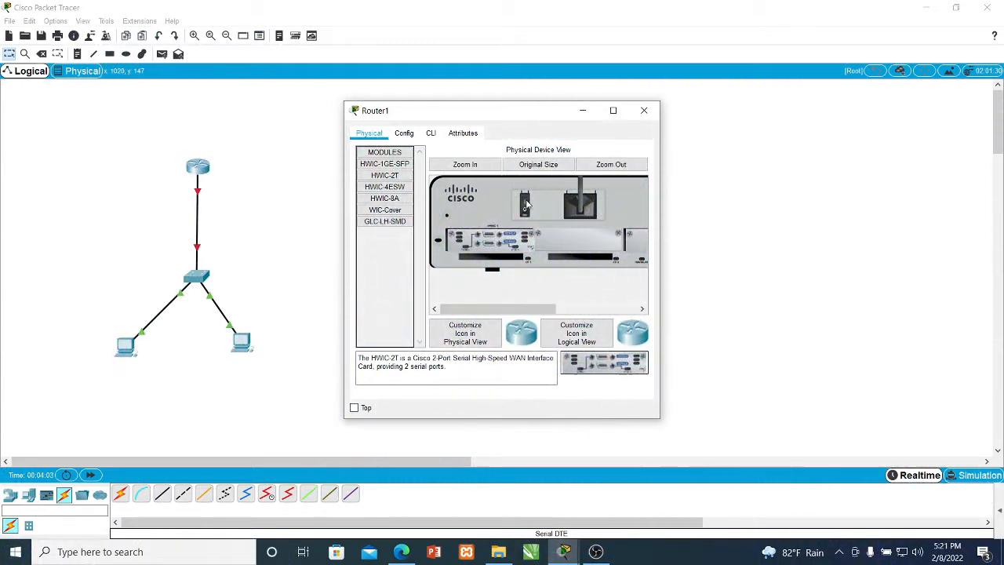
left_click(644, 110)
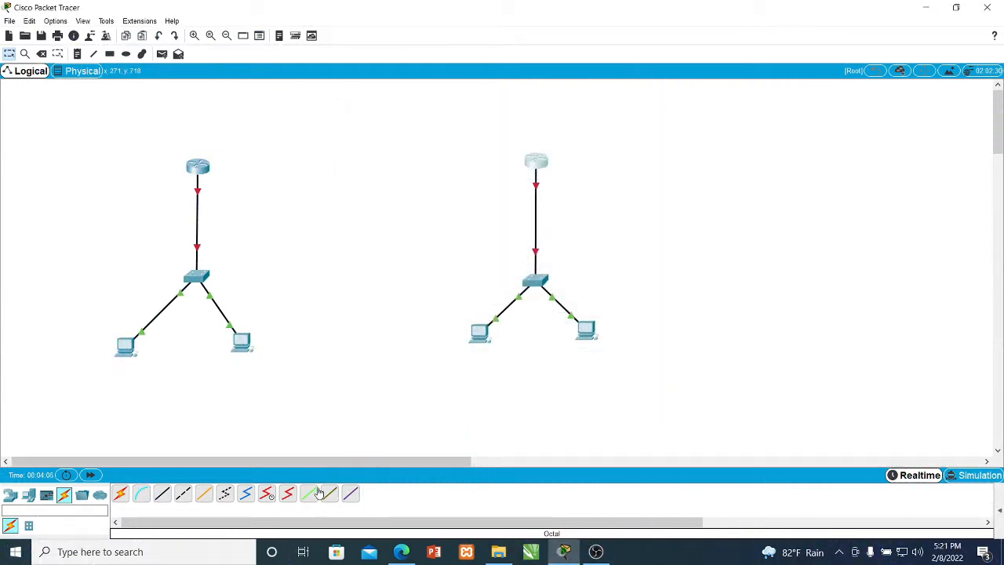
Connect Serial0/1/0 on the left router to Serial0/1/0 on the right router with a Serial DTE cable
left_click(290, 497)
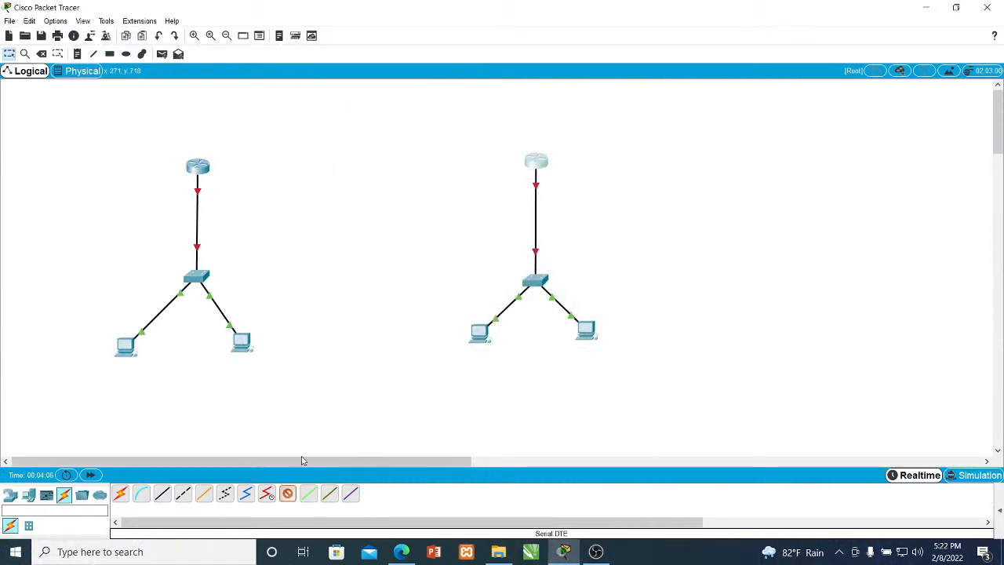
left_click(201, 165)
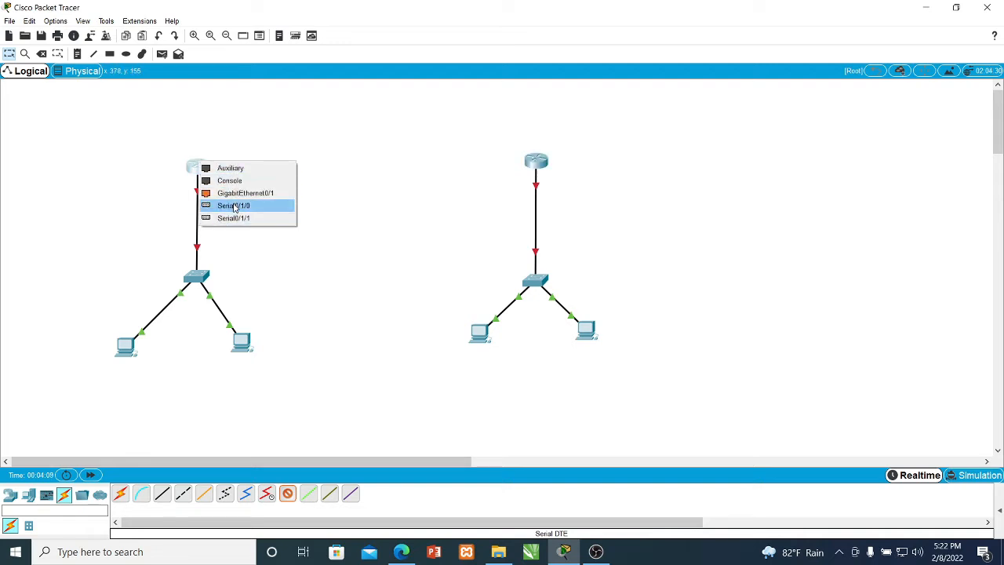
left_click(234, 206)
left_click(537, 161)
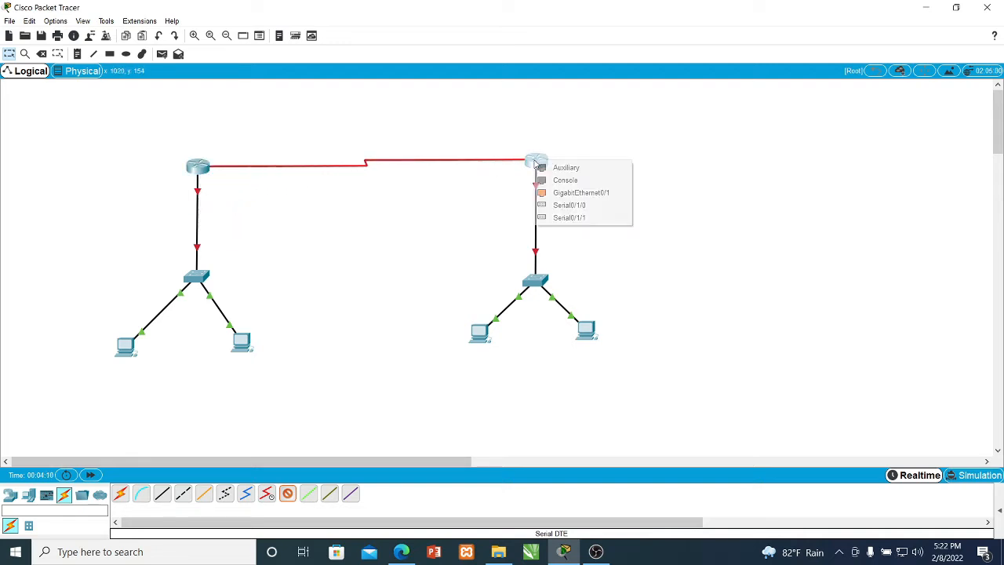
left_click(569, 205)
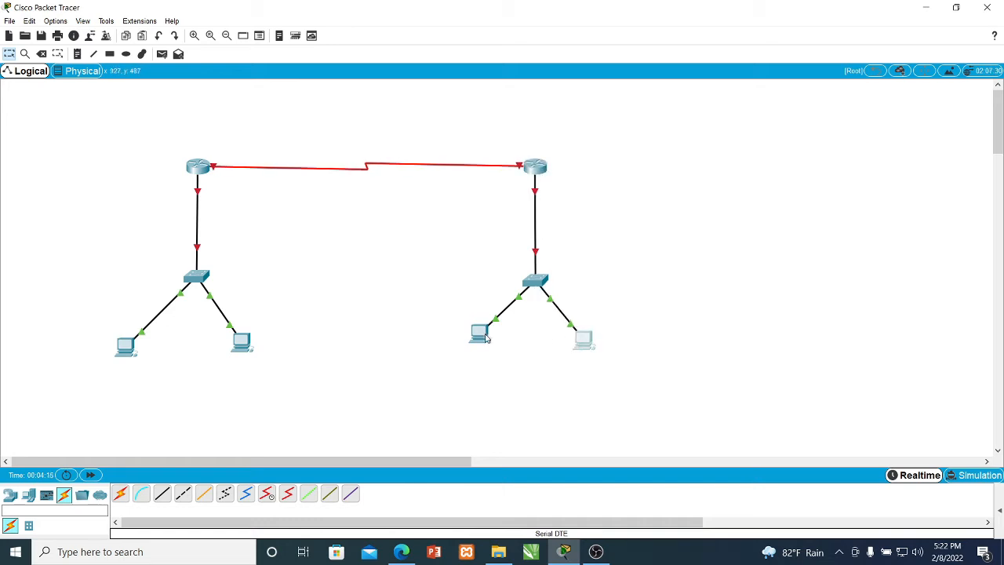
Adjust the positions of both left-network PCs and the right network's first PC to even out the layout
left_click_drag(483, 335, 479, 339)
left_click_drag(248, 346, 249, 354)
left_click(134, 350)
left_click_drag(133, 350, 137, 350)
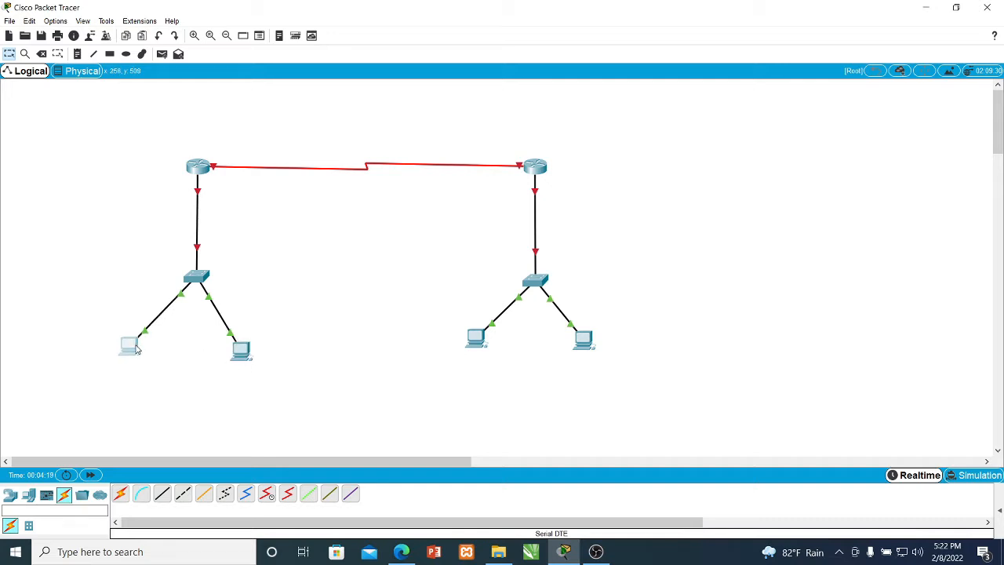
left_click_drag(477, 337, 470, 344)
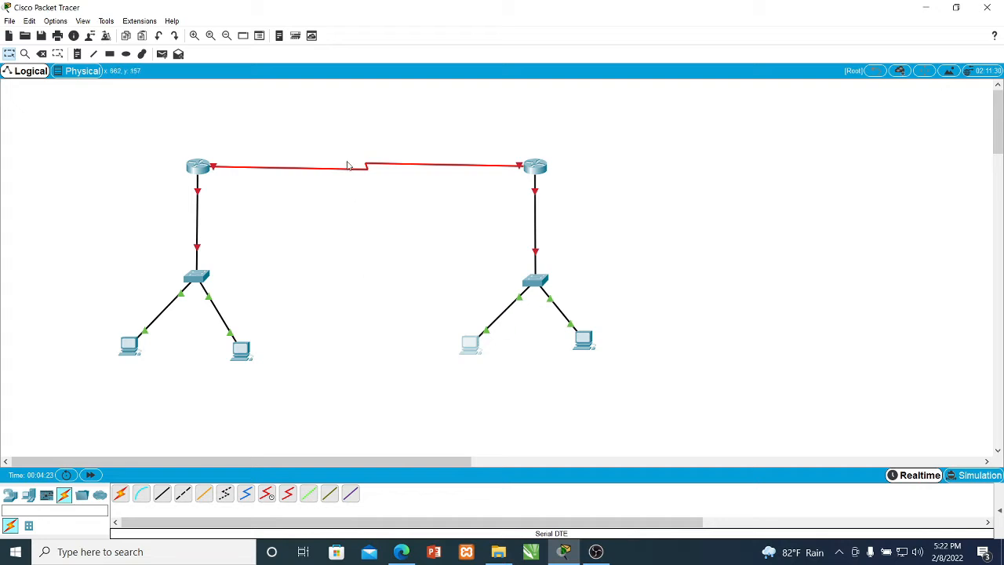
Place a note reading 192.168.1.0/24 above the serial link between the two routers
left_click(77, 53)
left_click(341, 127)
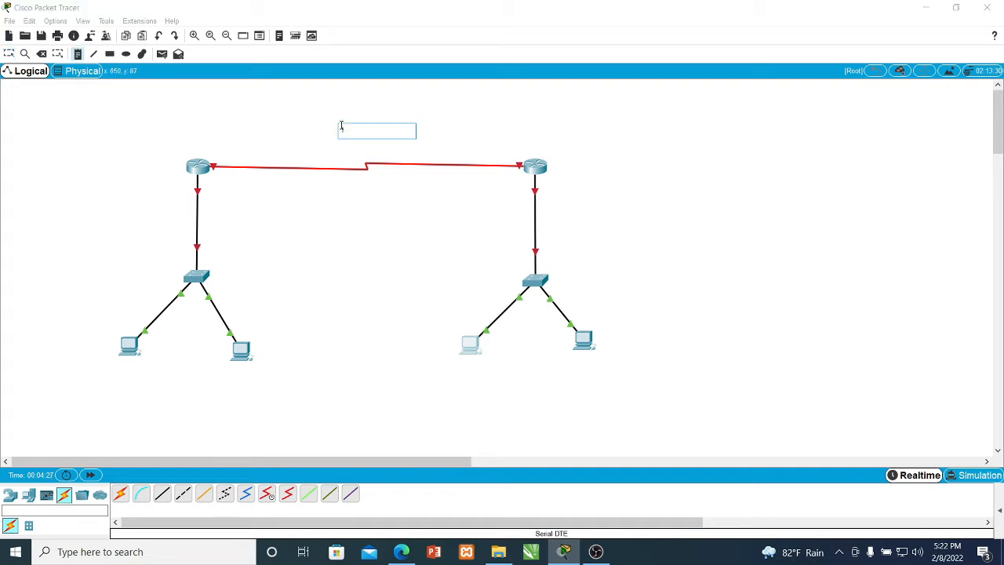
type("192.168.10")
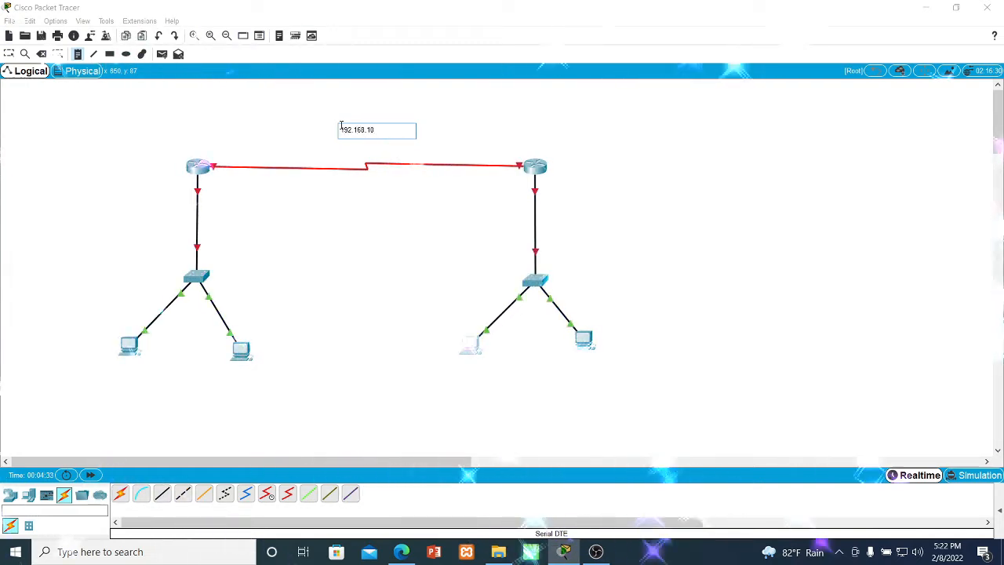
key("BackSpace")
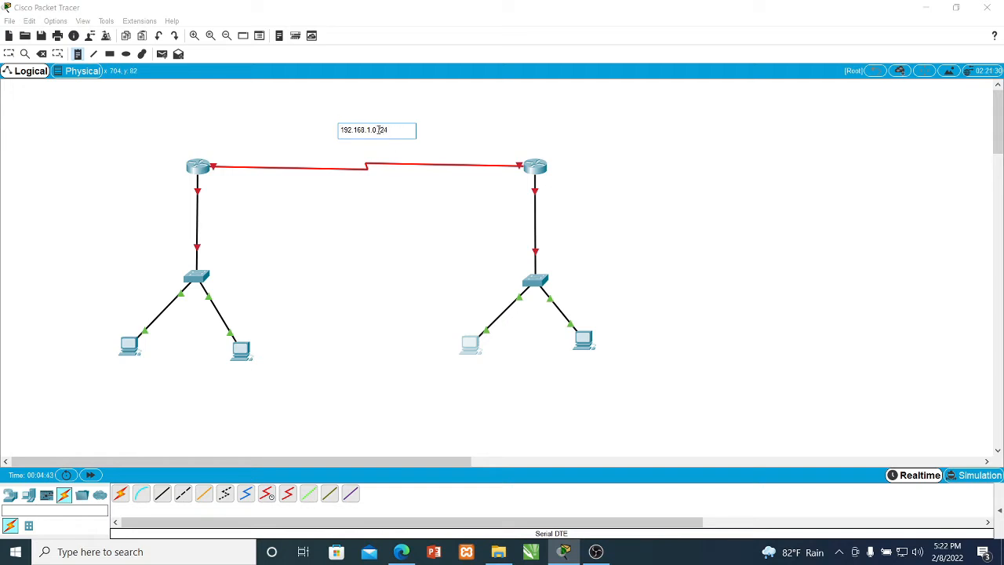
key("BackSpace")
Label the serial link's ends with notes, .1 beside the left router and .2 beside the right router
left_click(78, 54)
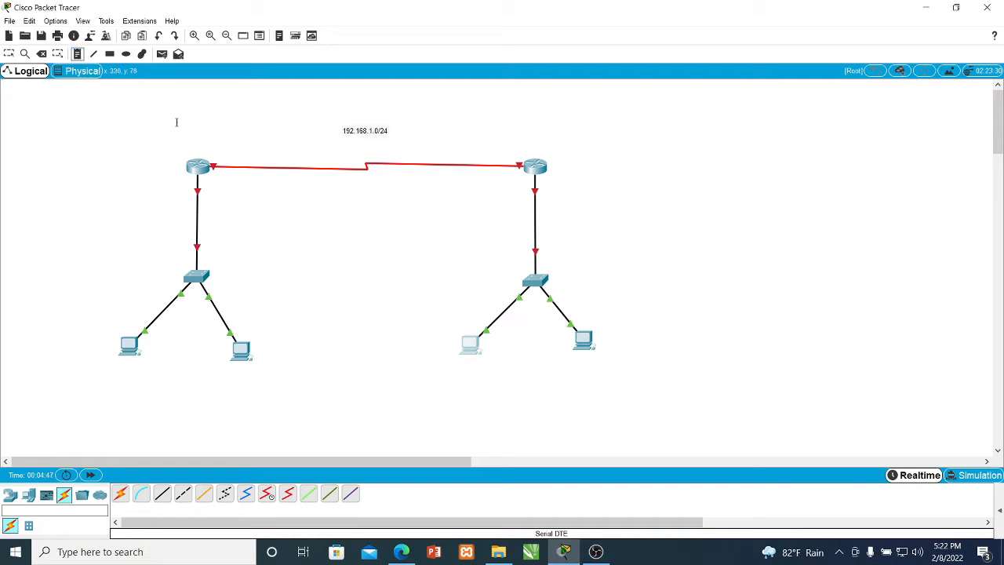
left_click(212, 155)
type("1")
left_click(78, 54)
left_click(507, 157)
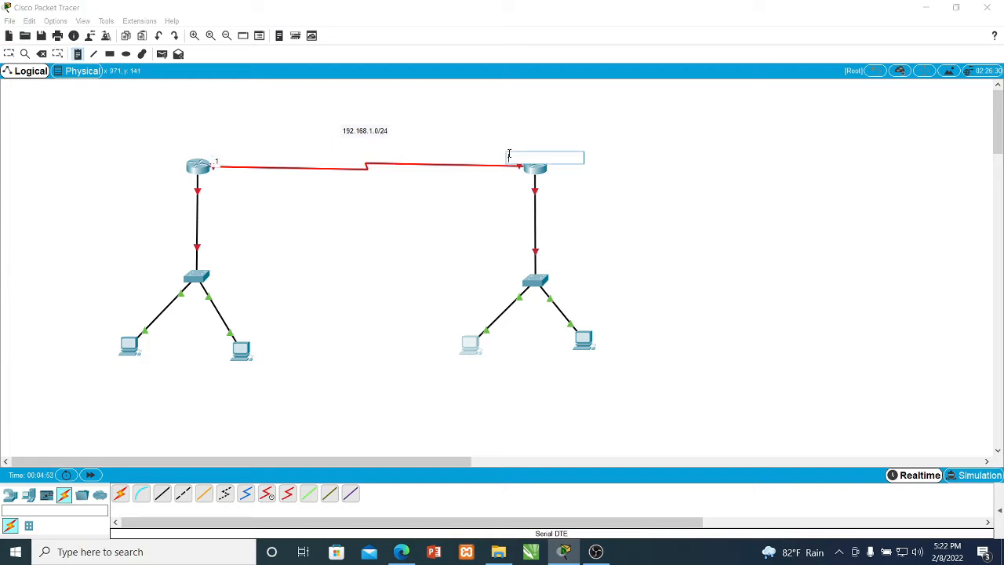
type("2")
key("Escape")
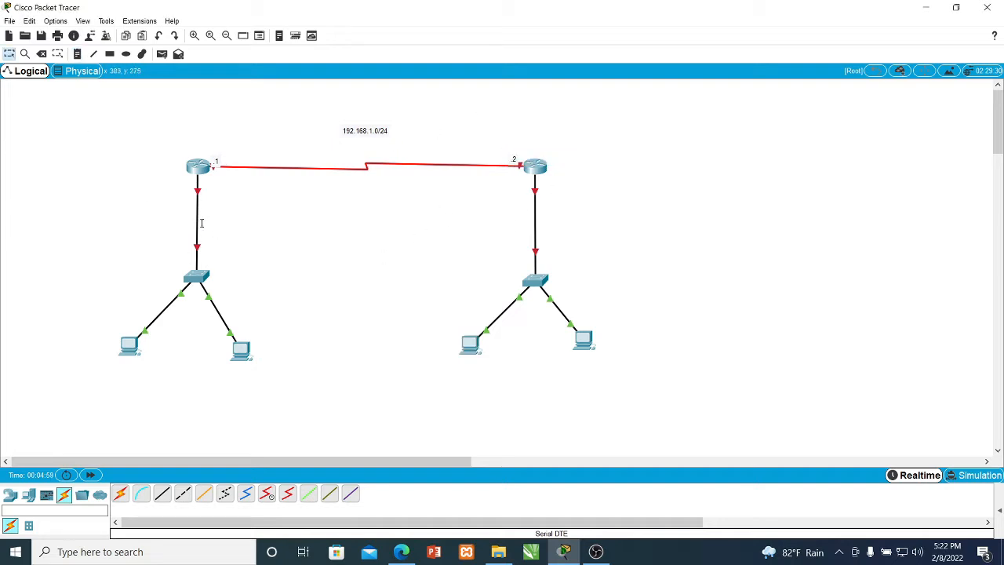
Add a note reading 192.168.2.0/24 to the left of the left router and move it level with the router
left_click(77, 53)
left_click(93, 181)
type("1")
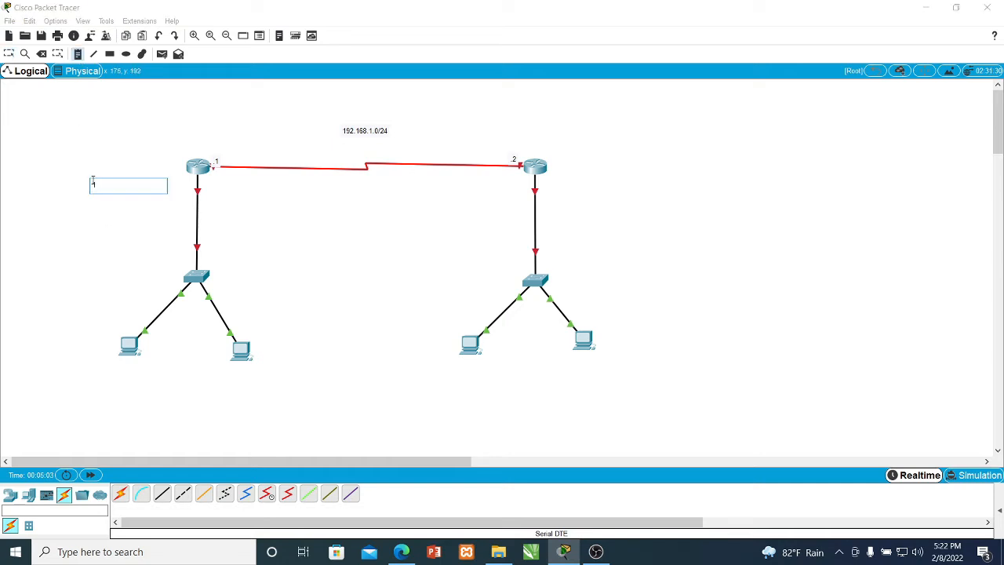
type("92.168.2.0/24")
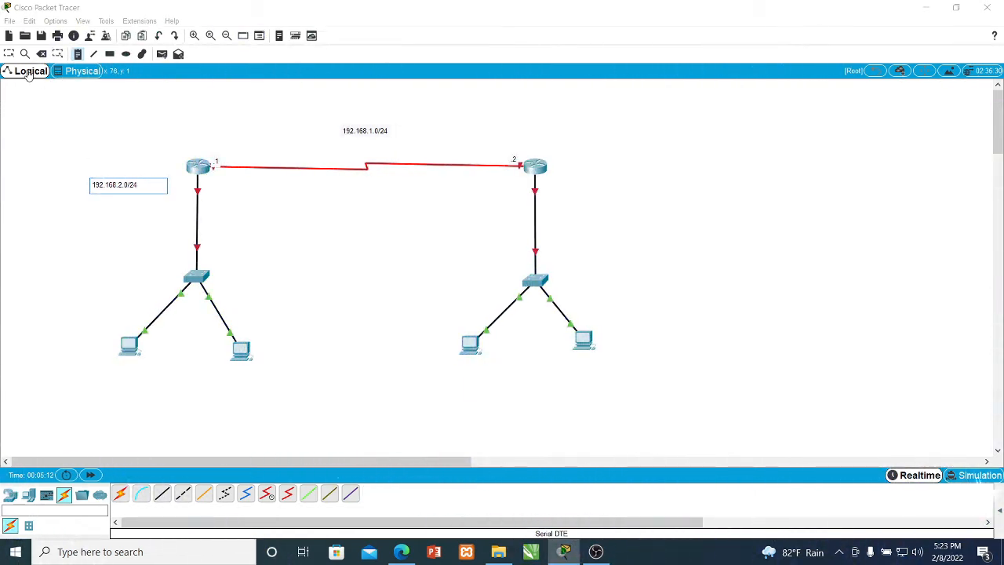
key("Escape")
left_click_drag(102, 186, 102, 172)
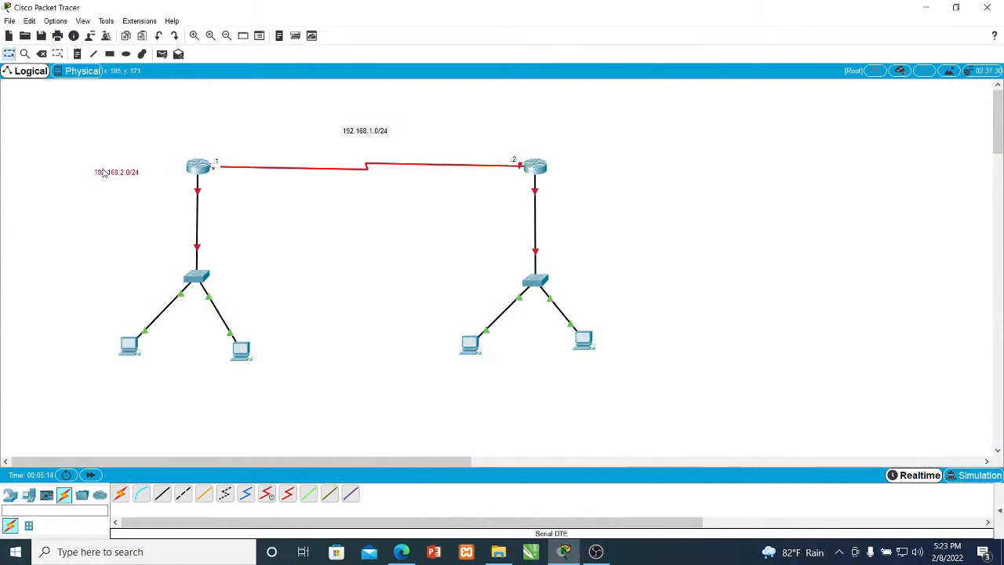
Place a note reading .1 just below the left router, beside its link to the switch
left_click(77, 54)
left_click(177, 179)
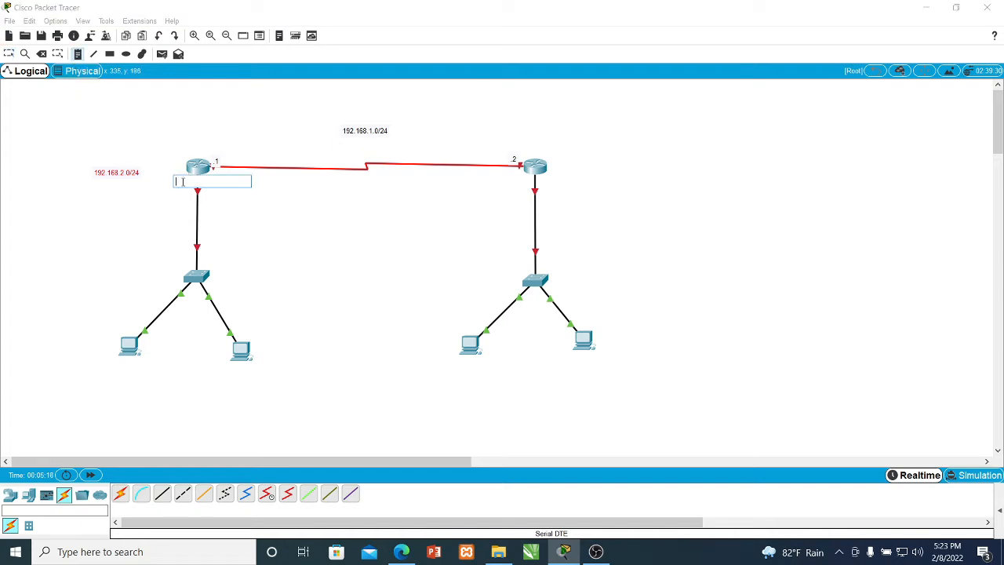
type(".1")
Add a two-line note beside the left network's first PC reading Ip: 192.168.2.3/24 and Df: 192.168.2.1
left_click(70, 56)
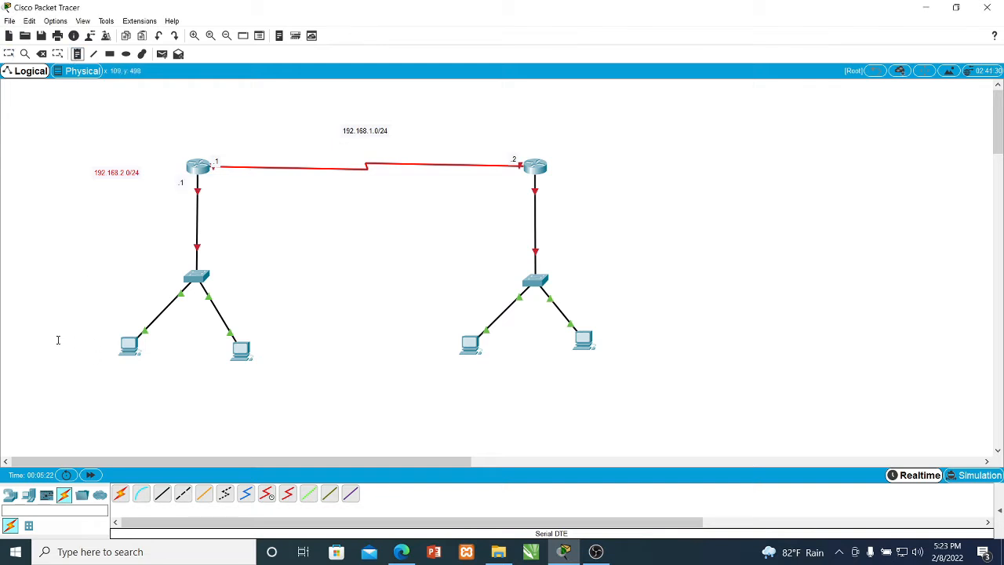
left_click(25, 339)
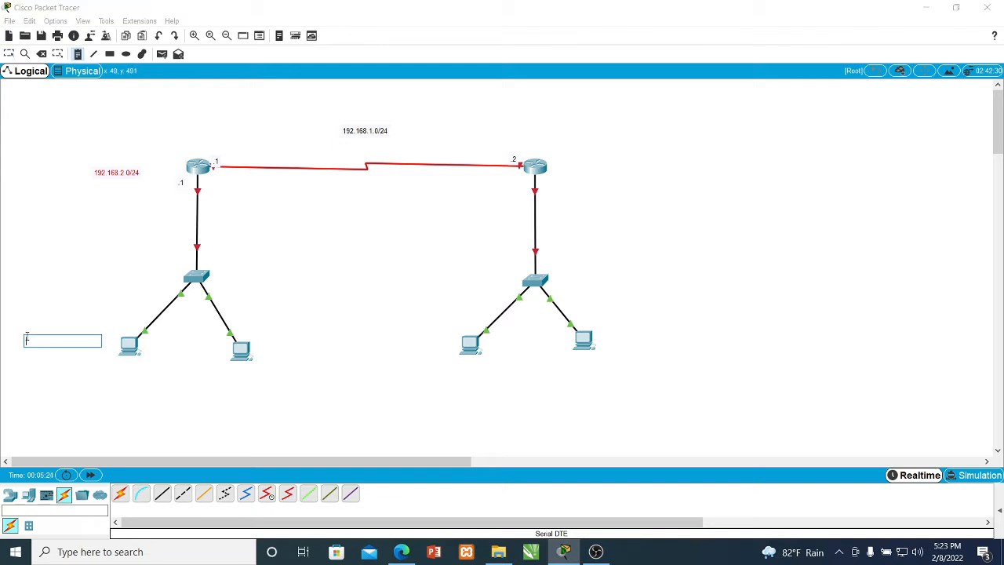
type("fp")
type(": 192.168.2.")
type("3")
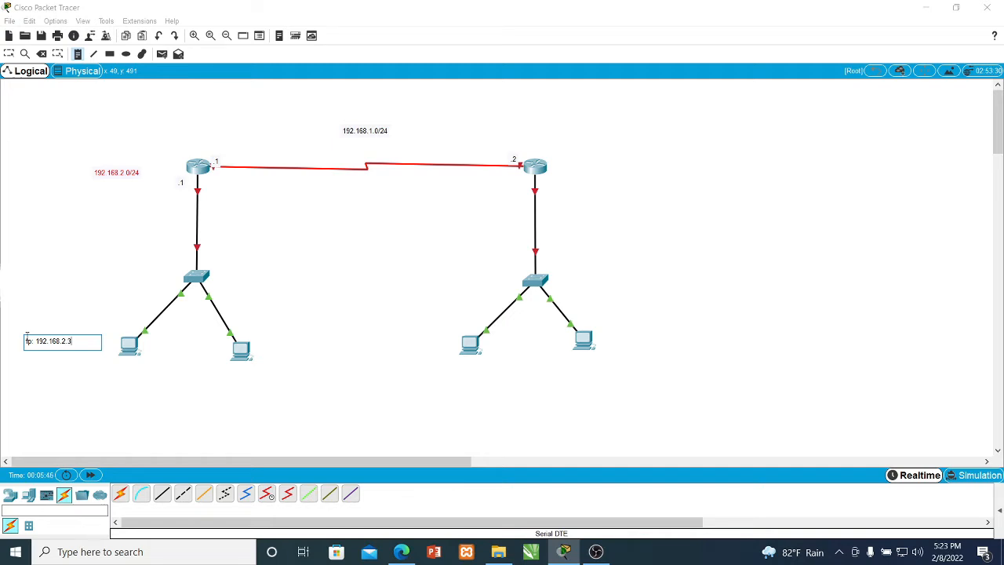
type("/")
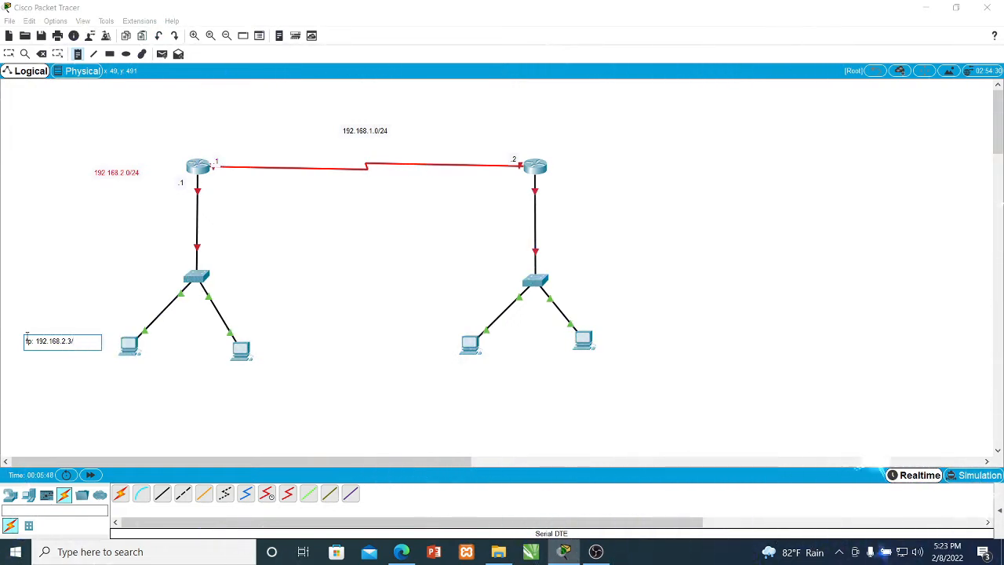
type("24")
key("Return")
type("Df:")
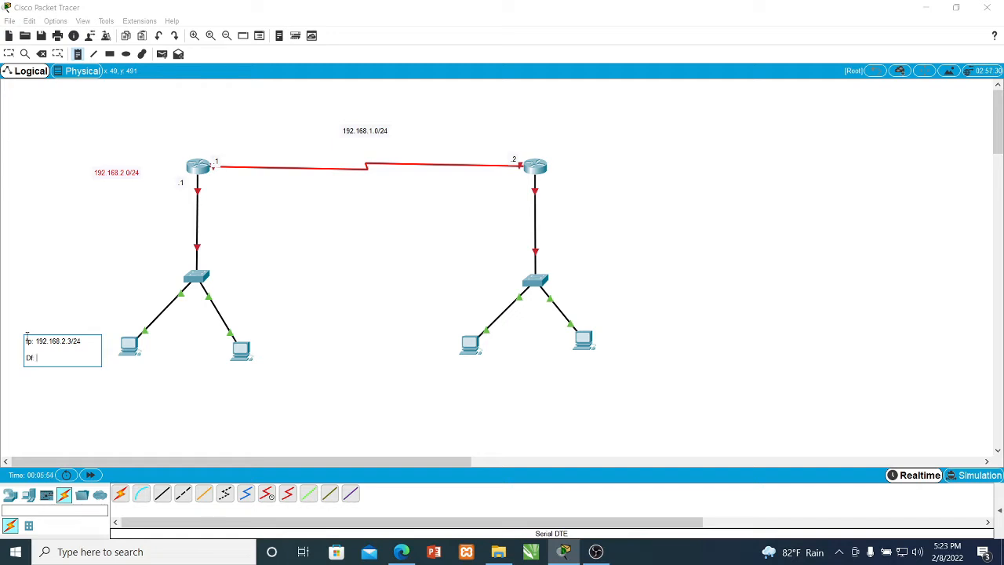
type(" 192.168.2.1")
key("Escape")
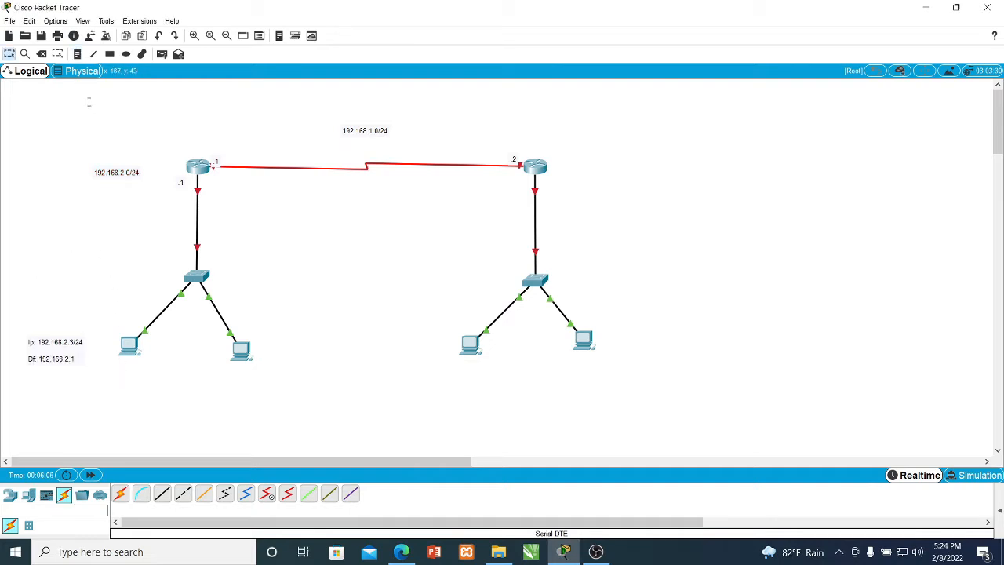
Label the left network's first PC with a note reading Pc1 close beneath it, and nudge the second PC slightly upward
left_click(77, 54)
left_click(118, 376)
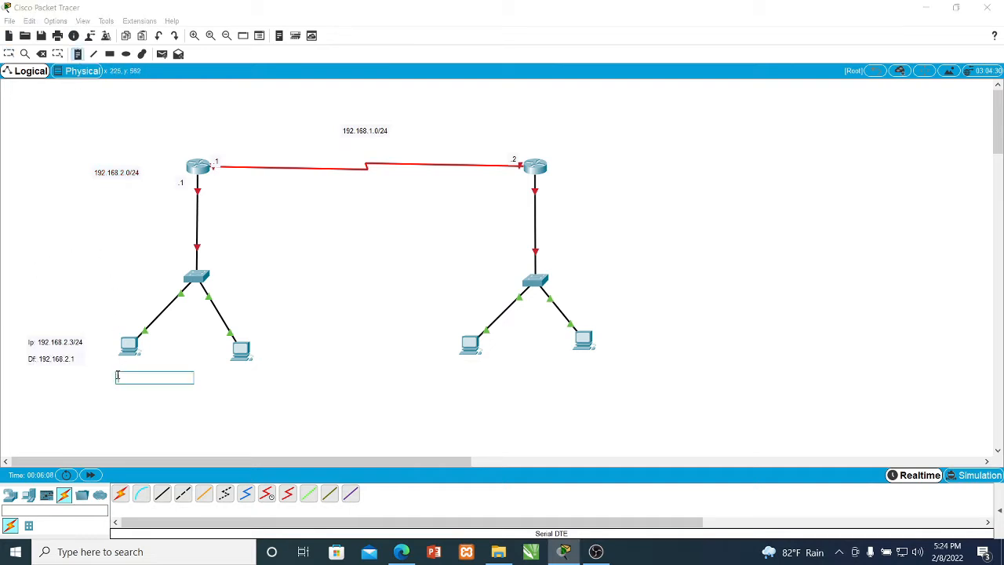
type("Ip")
type("c")
type("1")
type("1")
key("Escape")
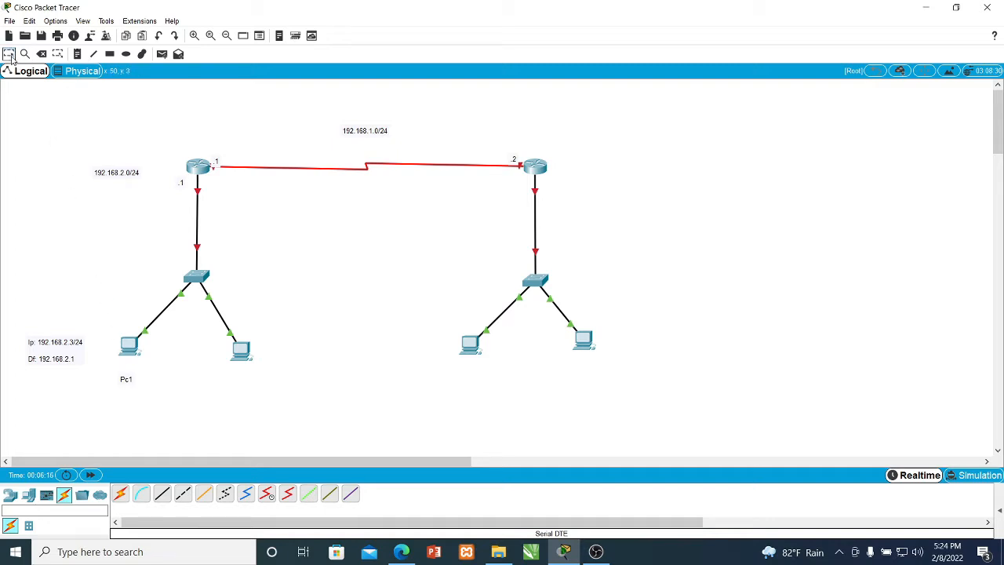
left_click_drag(123, 381, 124, 374)
left_click_drag(244, 352, 243, 349)
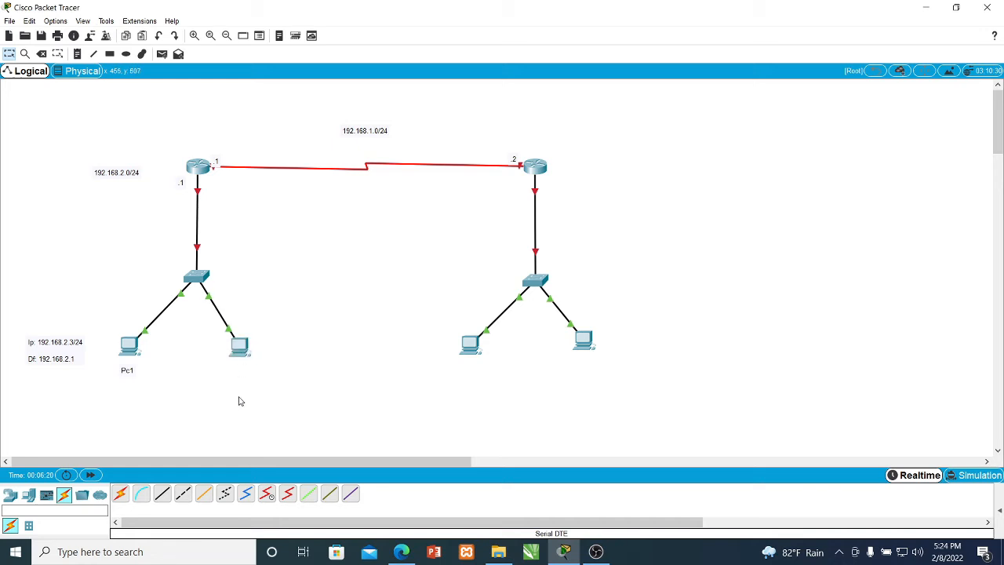
double_click(84, 342)
left_click(86, 334)
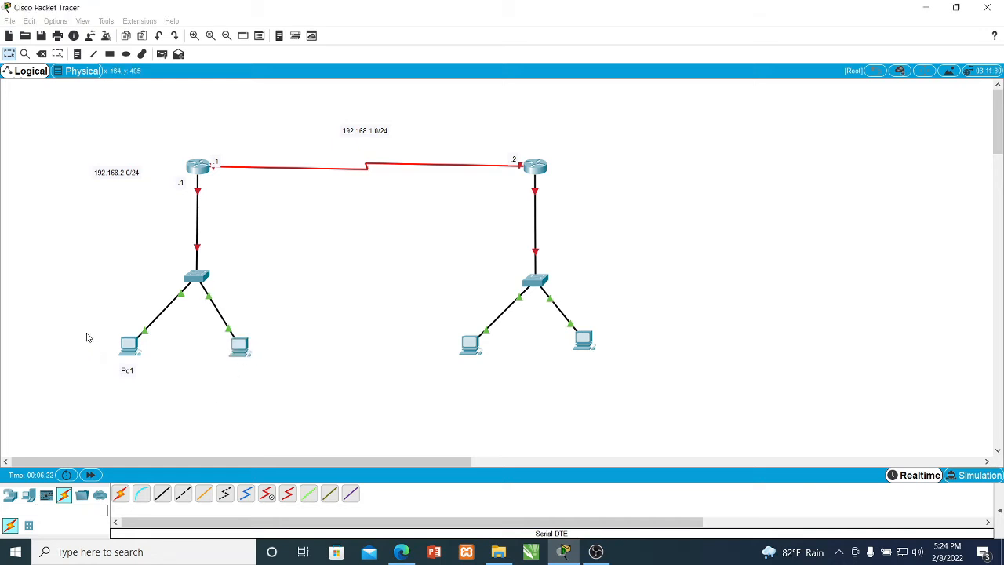
key("ctrl+d")
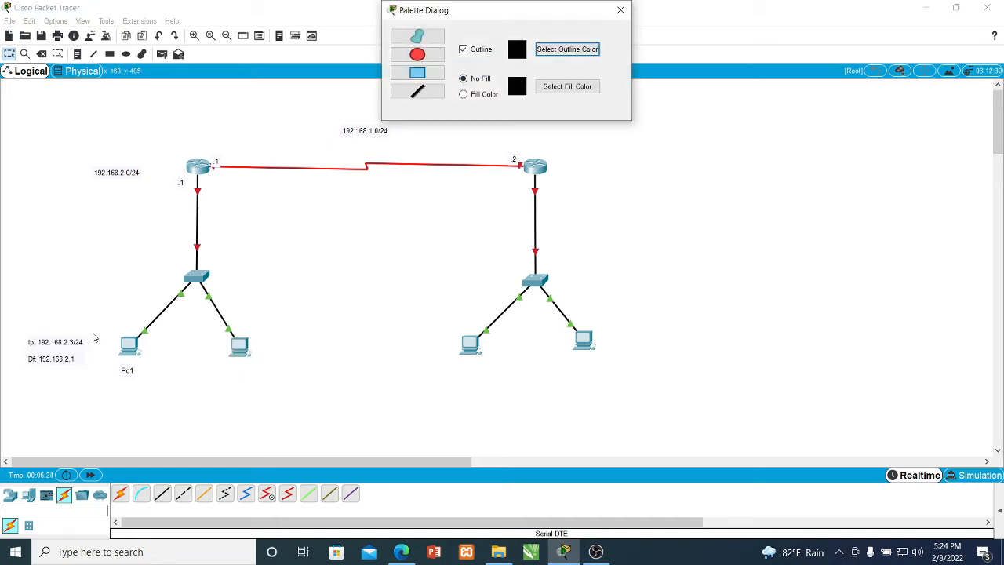
left_click(622, 11)
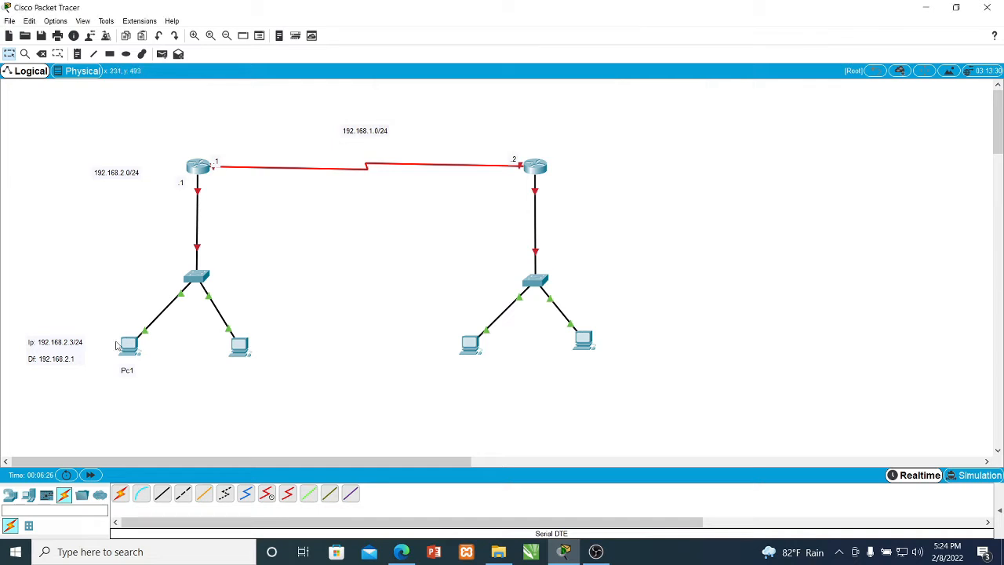
Add a two-line note beside the left network's second PC reading Ip: 192.168.2.4/24 and Df : 192.168.2.1
left_click(77, 53)
left_click(259, 333)
type("Ip:")
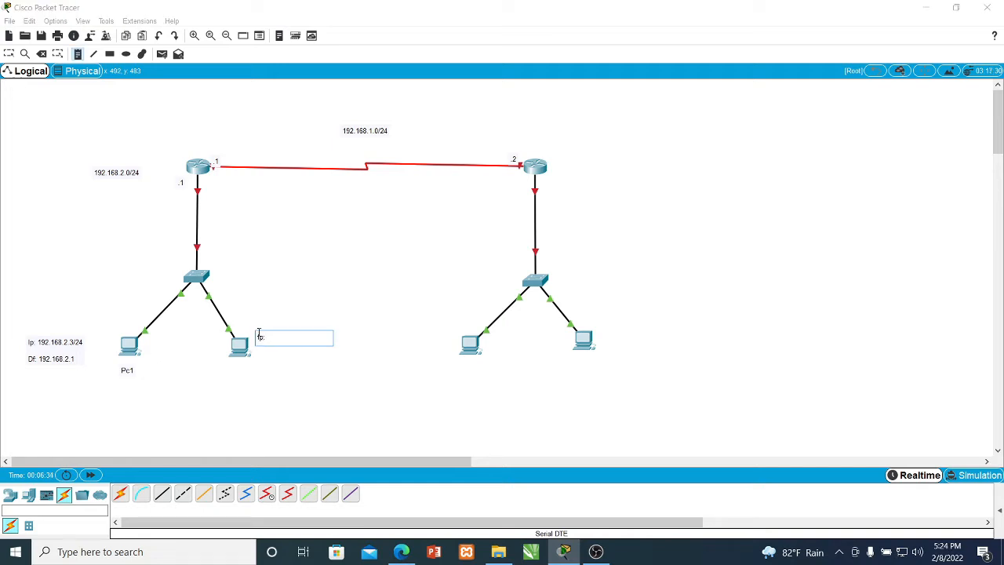
type(" 192.1")
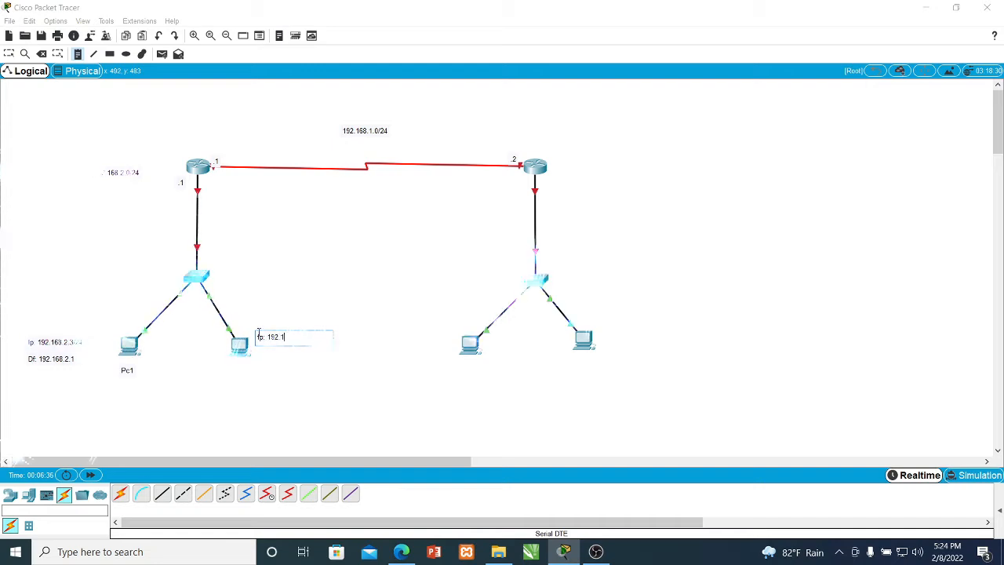
type("68.2")
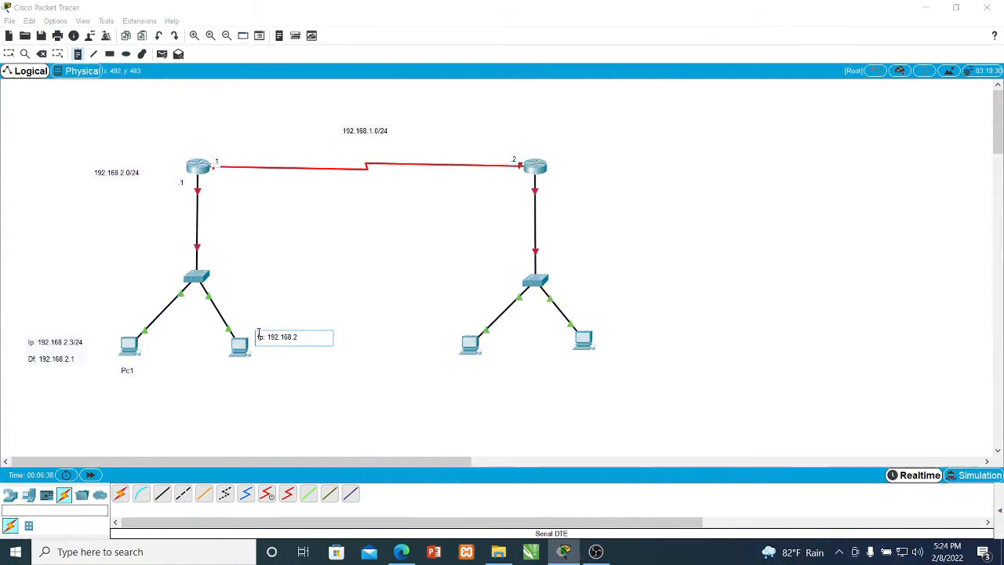
type(".4")
type("/24")
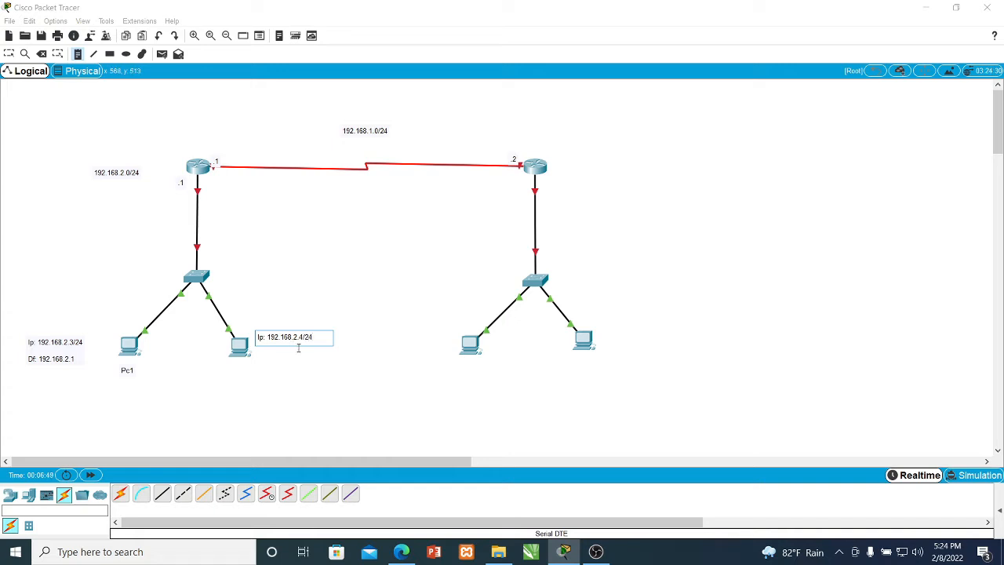
key("Return")
key("Return")
type("Df : 192.168.3")
key("BackSpace")
type("2.1")
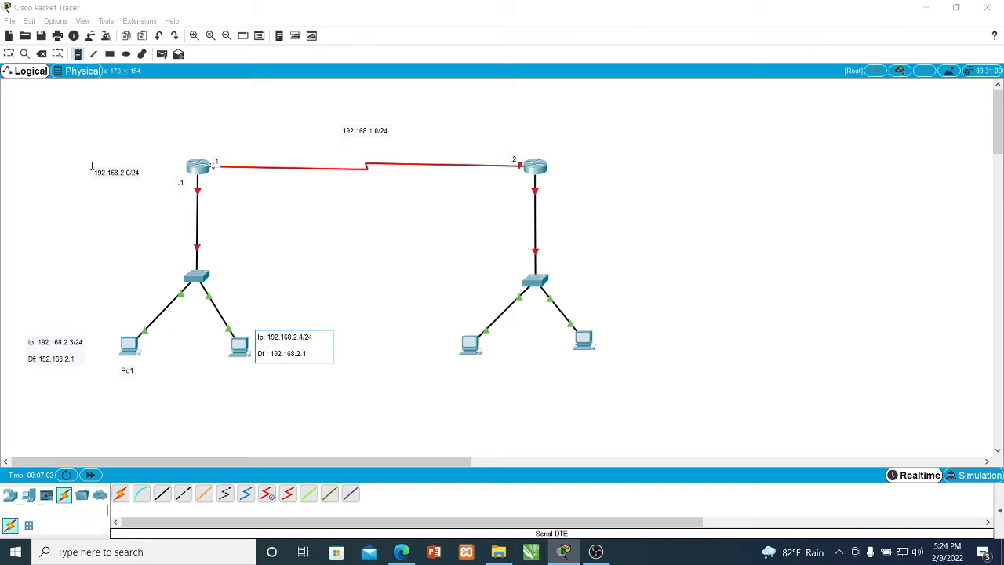
key("Escape")
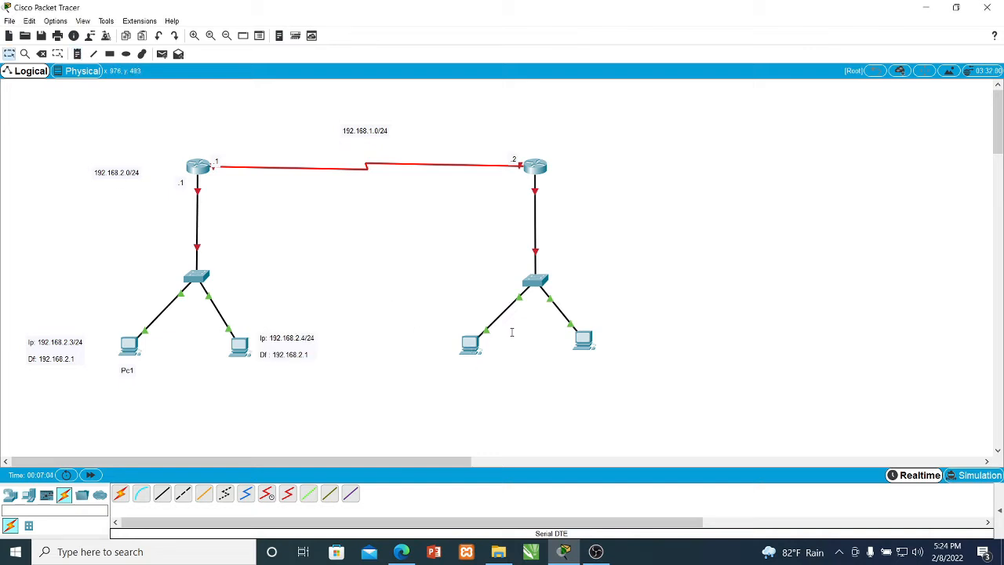
Move both PCs of the right network slightly upward so they sit level with each other
left_click(9, 53)
left_click_drag(469, 346, 470, 337)
left_click_drag(587, 342, 590, 337)
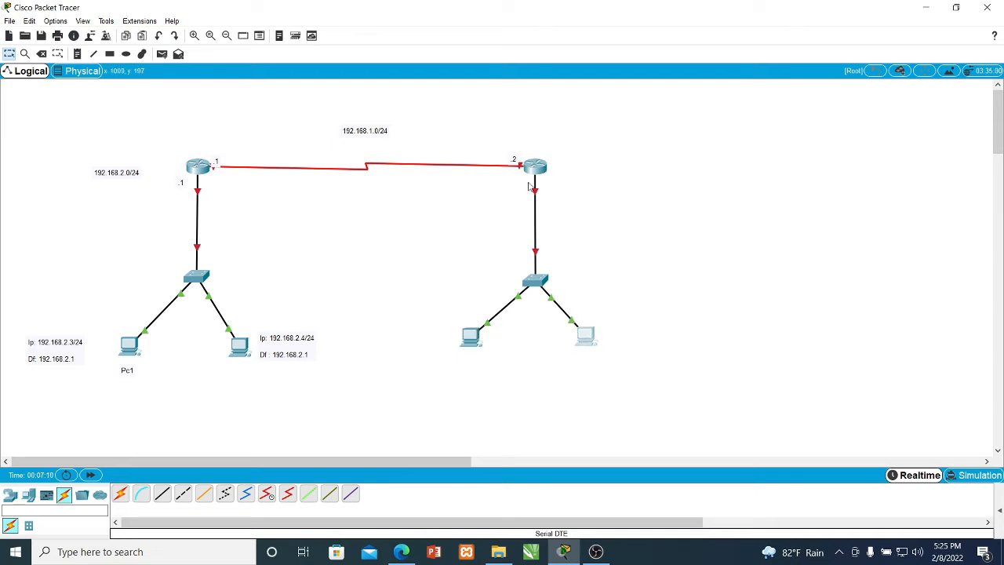
Place a note reading 192.168.3.0/24 to the right of the right router
left_click(77, 53)
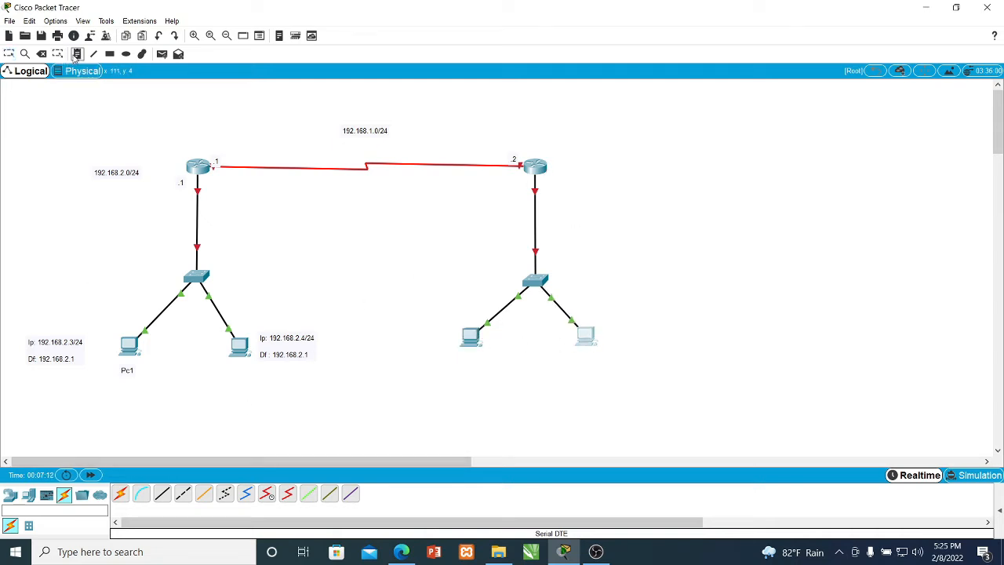
left_click(573, 177)
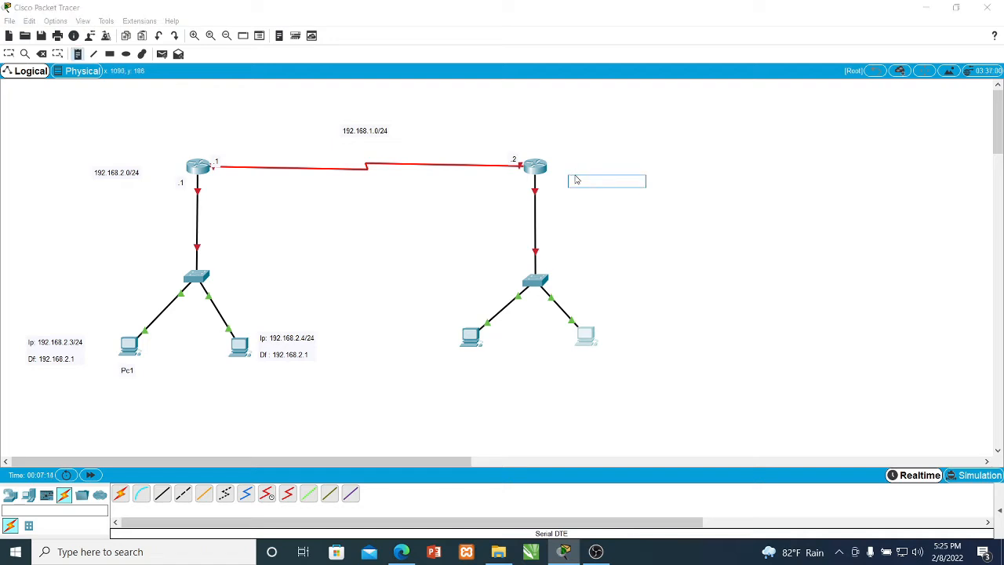
type("192.168")
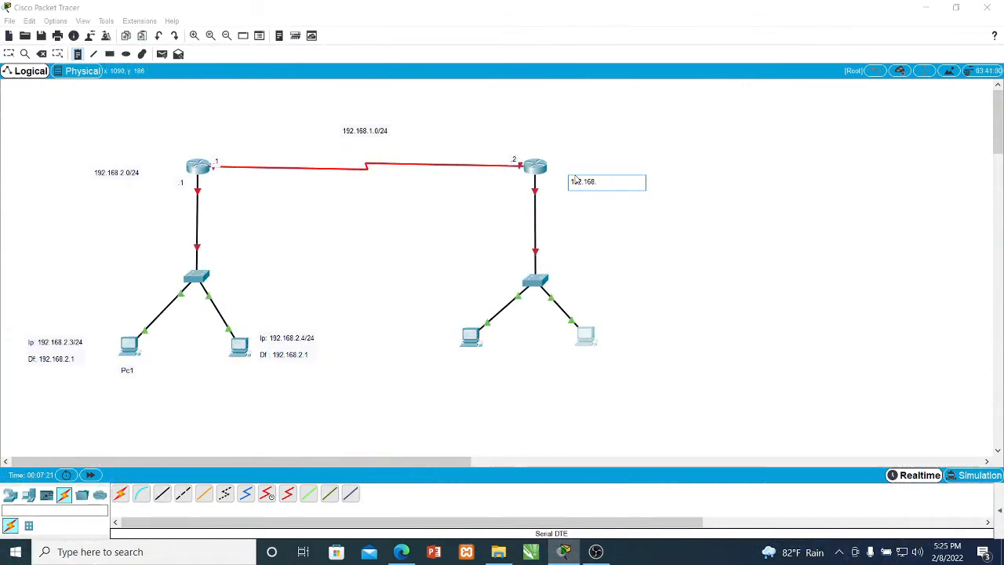
type(".3.0/24")
Place a note reading .1 just below the right router, beside its link to the switch
left_click(78, 53)
left_click(542, 182)
type("1")
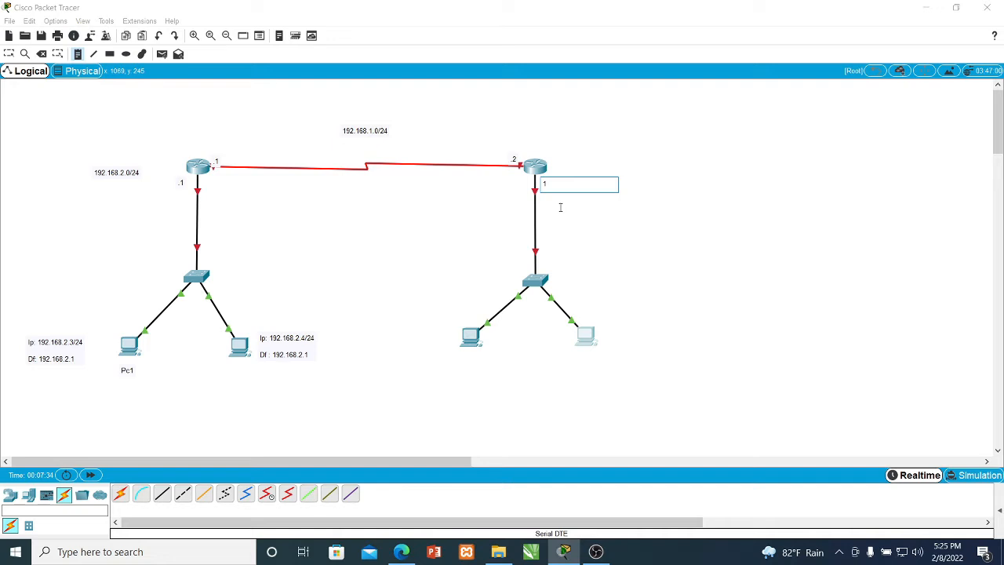
left_click(607, 267)
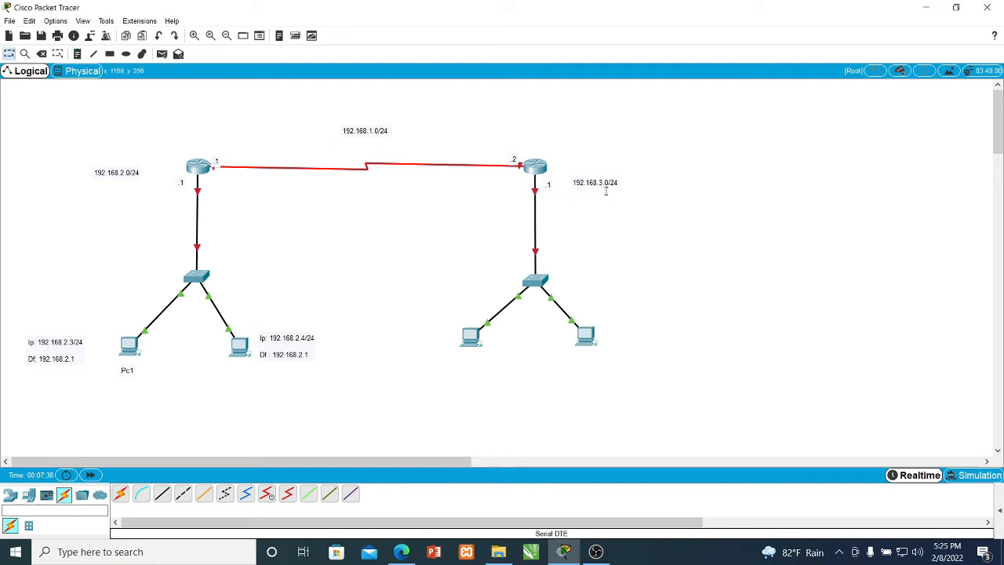
Add a two-line note beside the right network's first PC reading Ip: 192.168.3.3/24 and Df:192.168.3.1
left_click(77, 53)
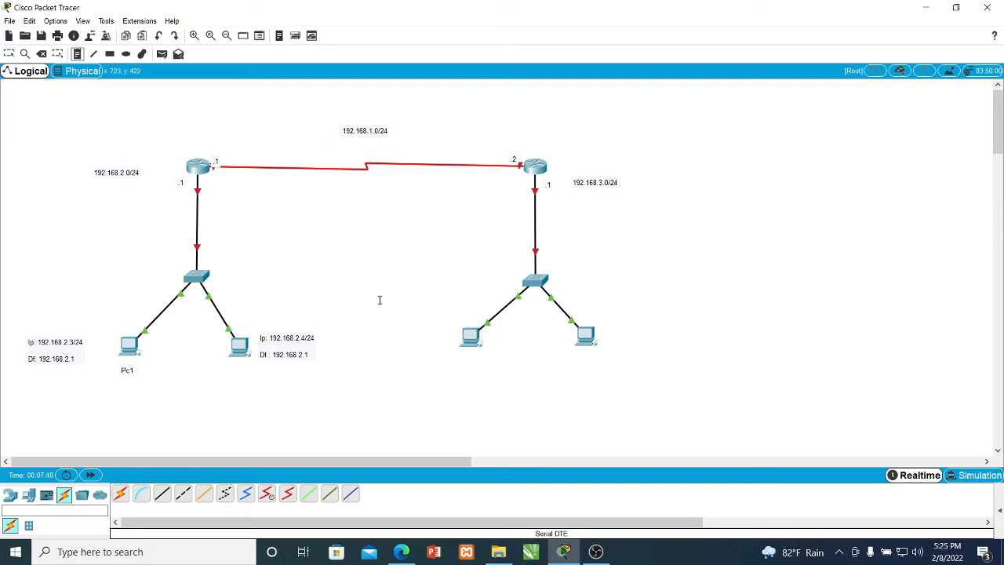
left_click(377, 335)
type("Ip")
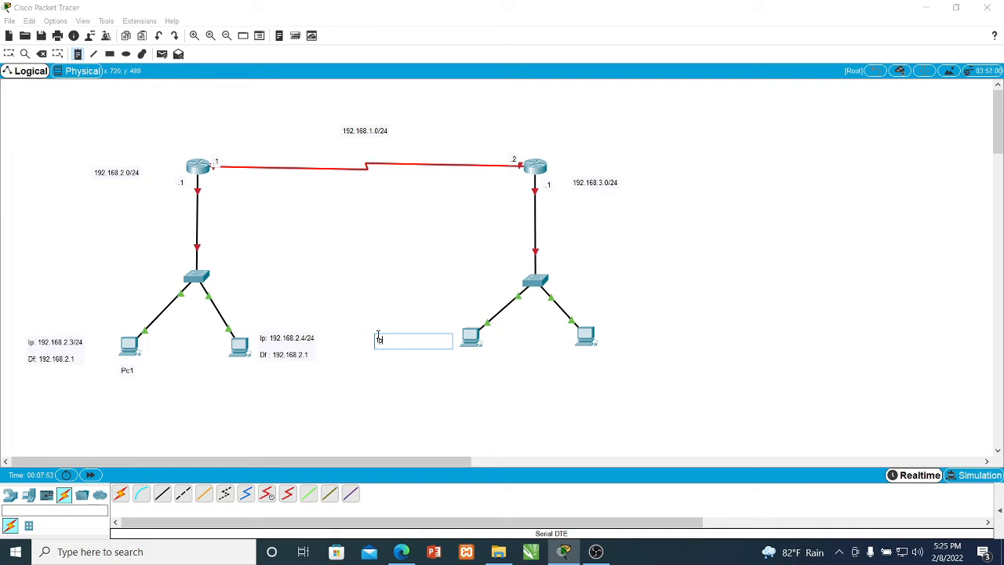
type("1")
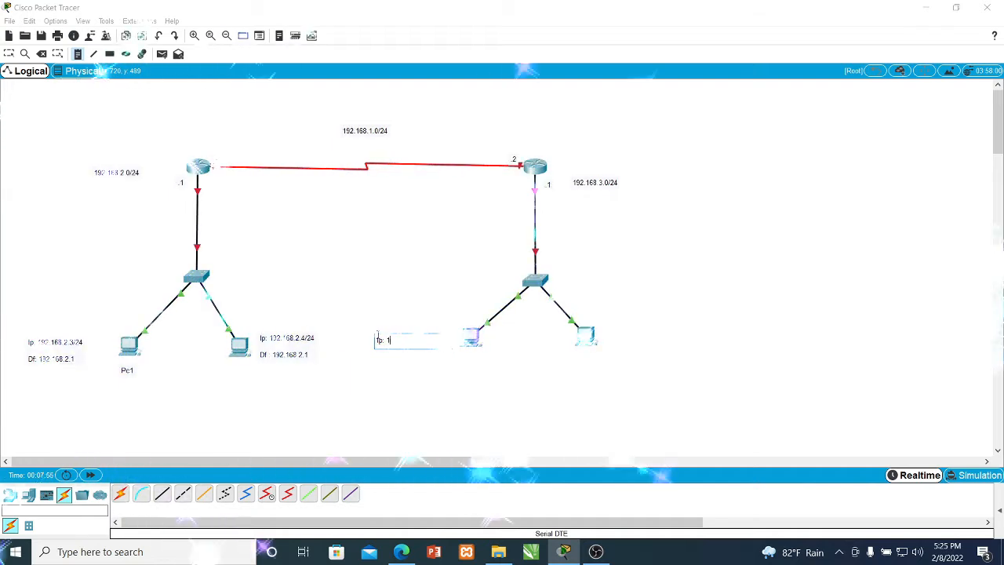
type("92.")
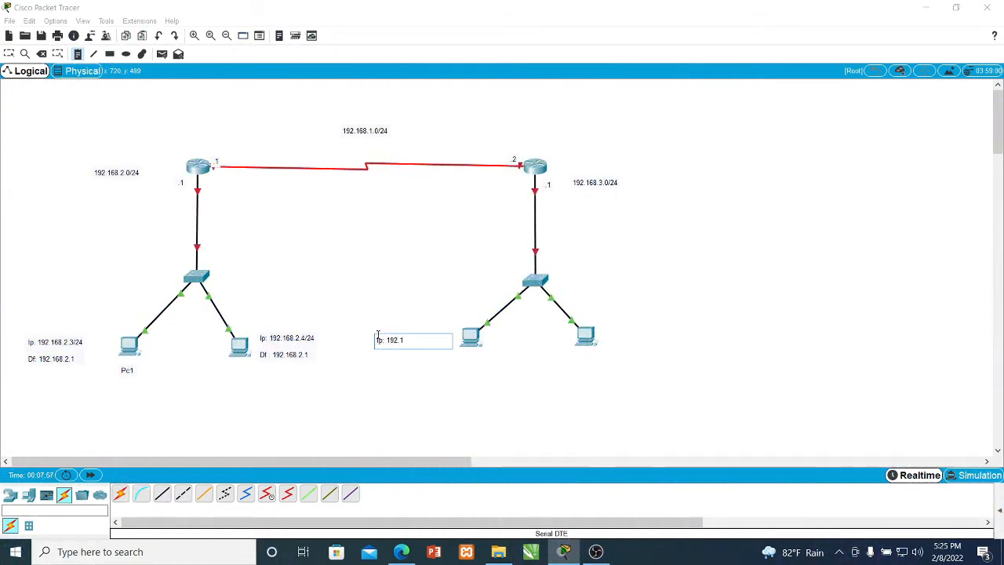
type("168.")
type("3.3/2")
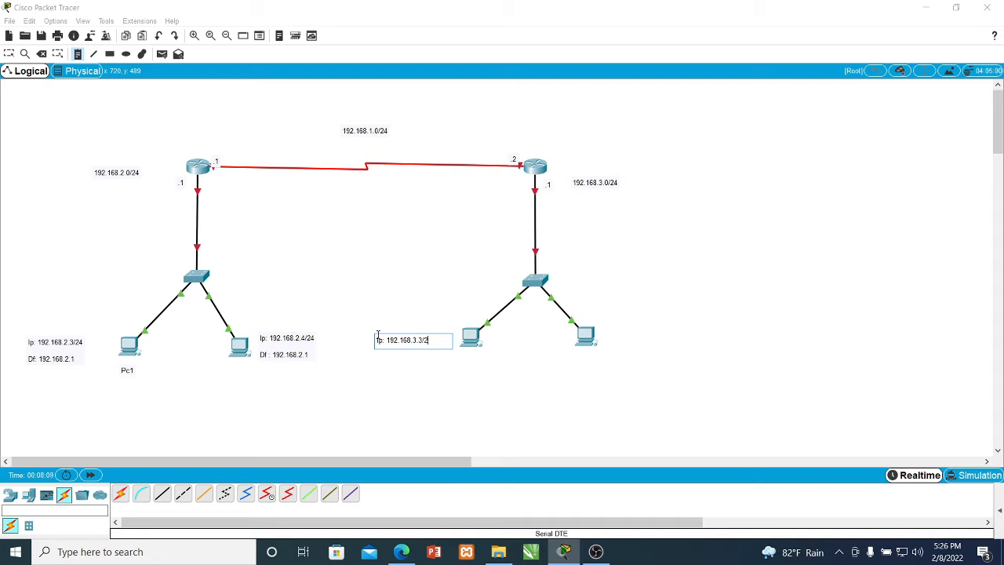
type("4")
key("Return")
type("Df:192.168.3.1")
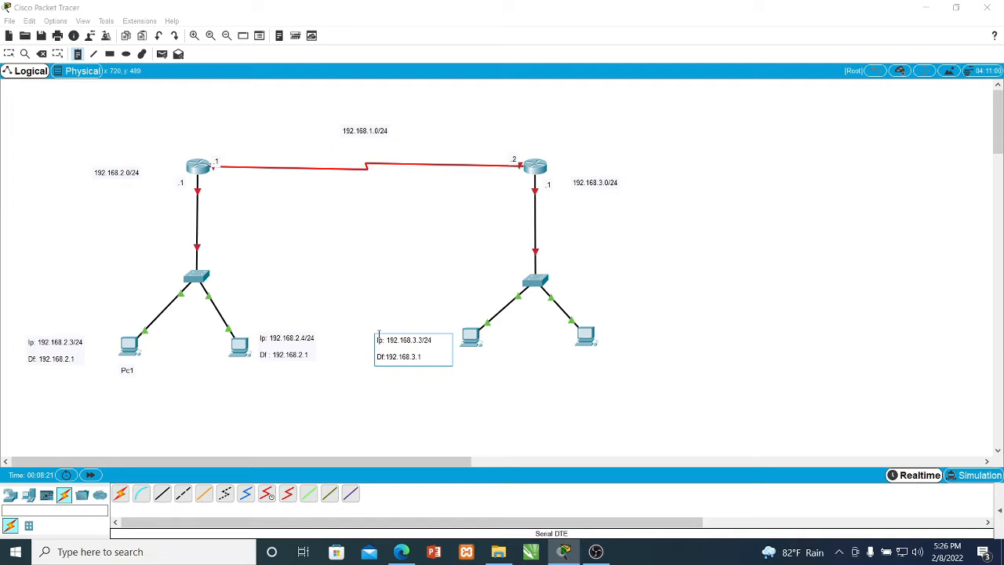
left_click(644, 365)
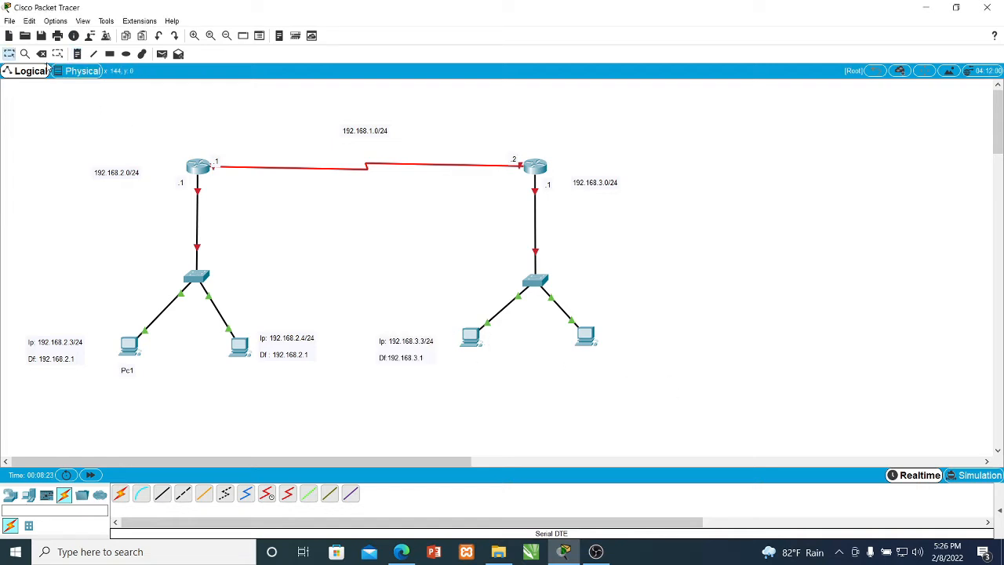
Add a two-line note beside the right network's second PC reading Ip: 192.168.3.4 and Df: 192.168.3.1
left_click(76, 54)
left_click(623, 339)
type("Ip: 192.168.3.4")
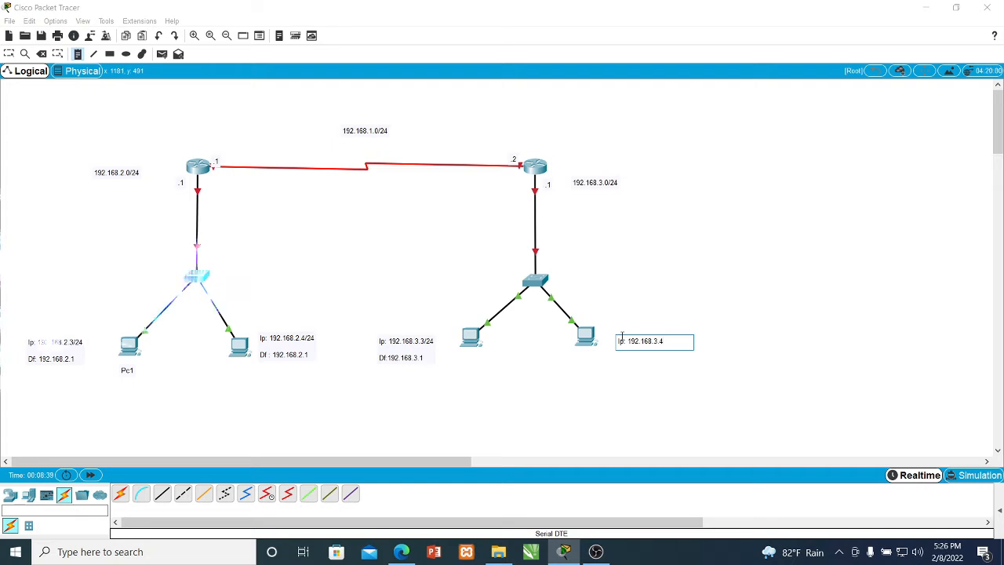
key("Return")
type("Df")
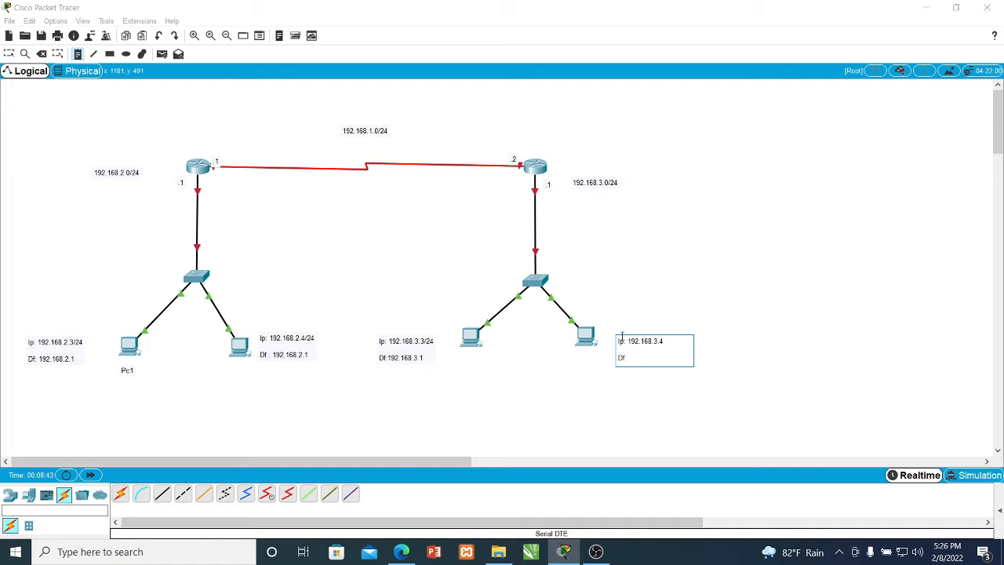
type(": 192.168.3.1")
key("Escape")
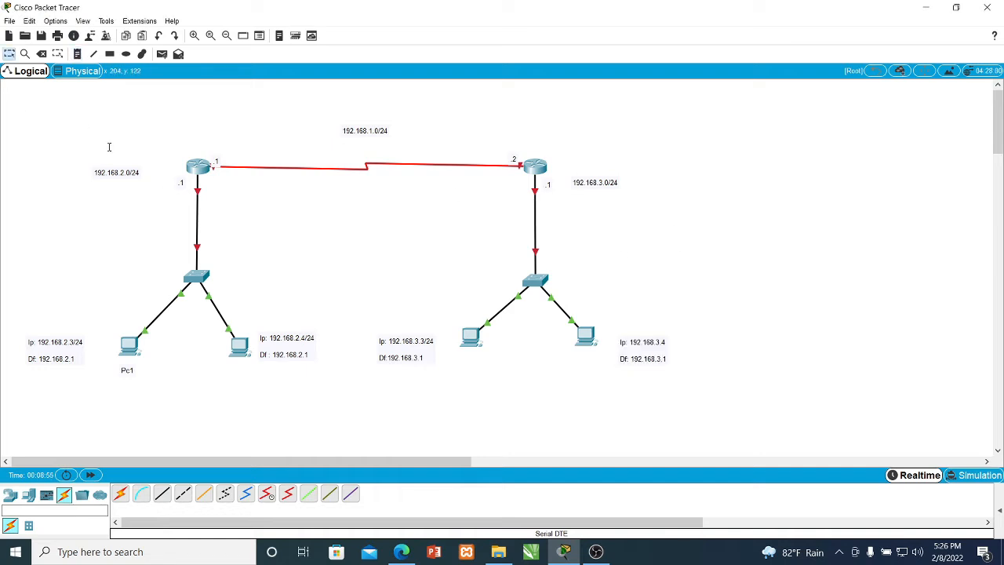
Connect the left router's Console port to the RS 232 port of its network's second PC with a console cable, and nudge the right router slightly
left_click(141, 492)
left_click(204, 168)
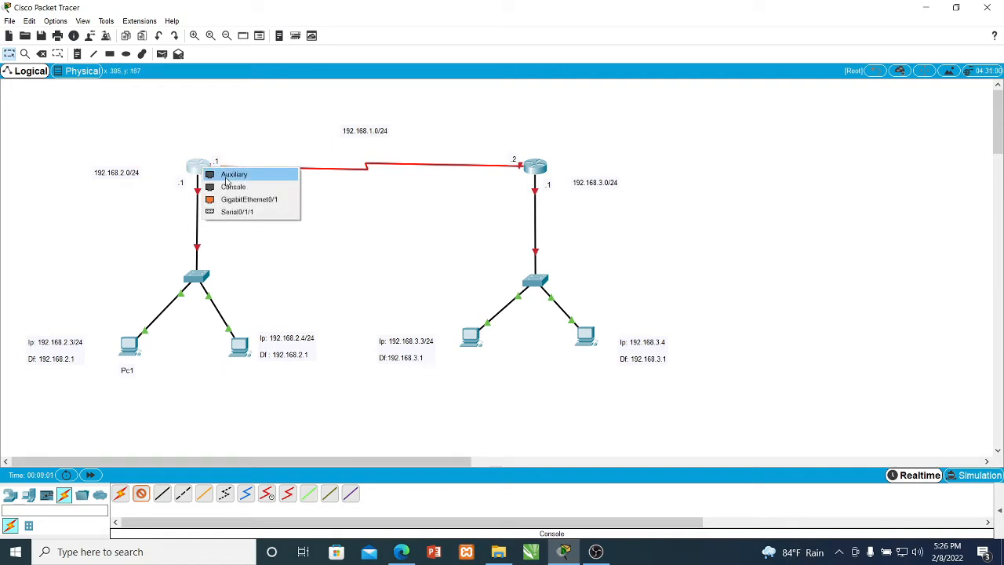
left_click(233, 186)
left_click(239, 350)
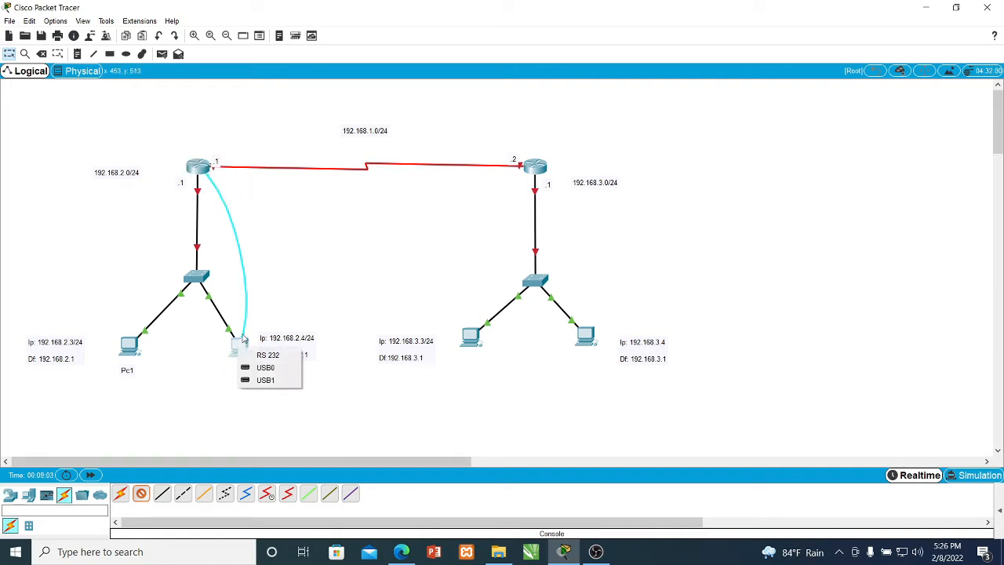
left_click(263, 355)
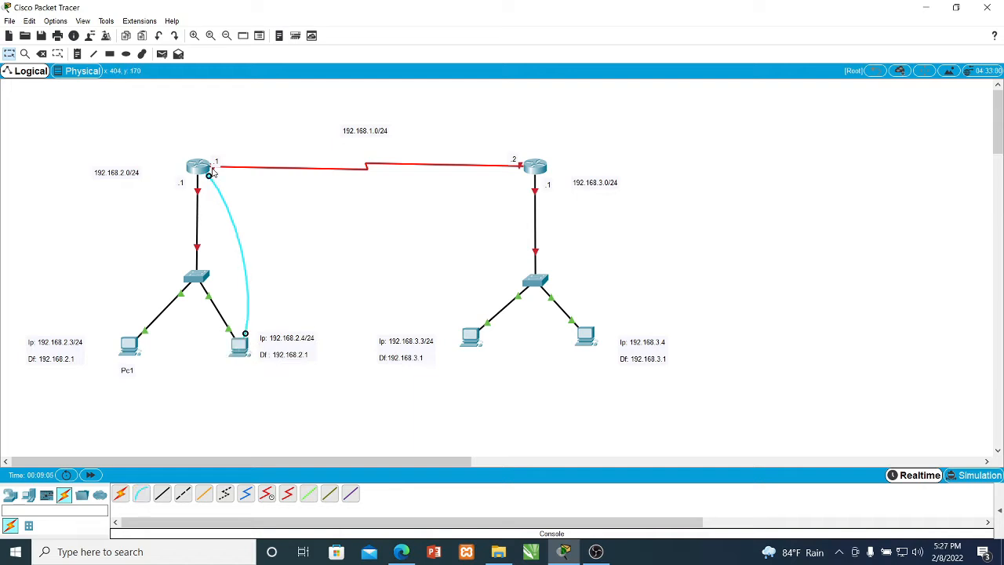
left_click_drag(523, 172, 518, 165)
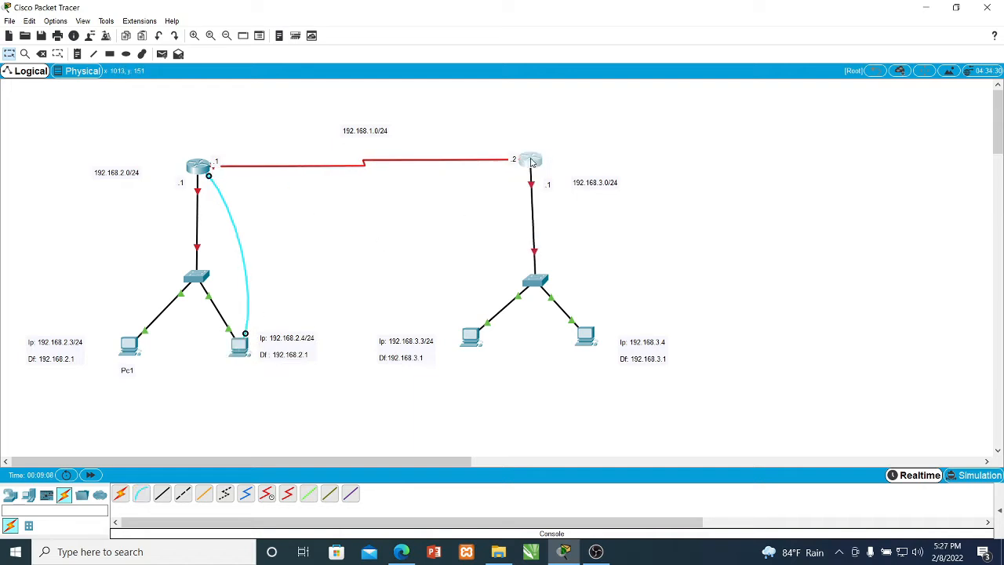
Open a terminal session on the left network's second PC with the default port configuration
left_click(239, 349)
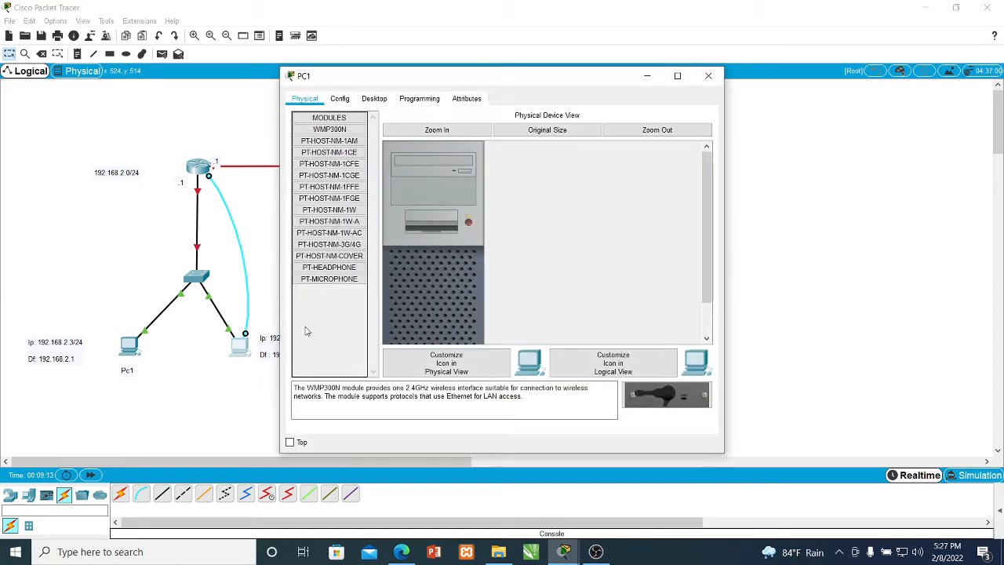
left_click(375, 100)
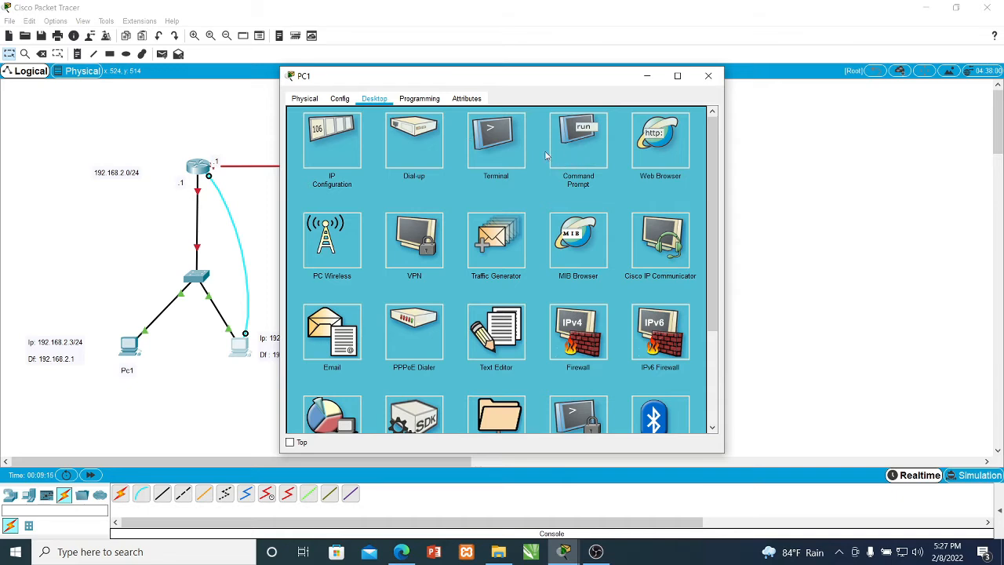
left_click(509, 143)
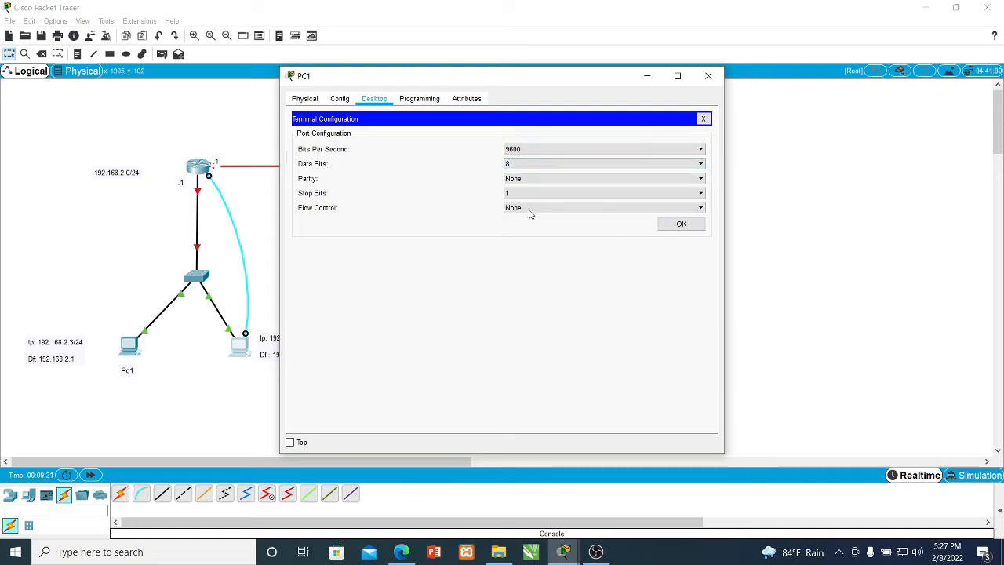
left_click(679, 224)
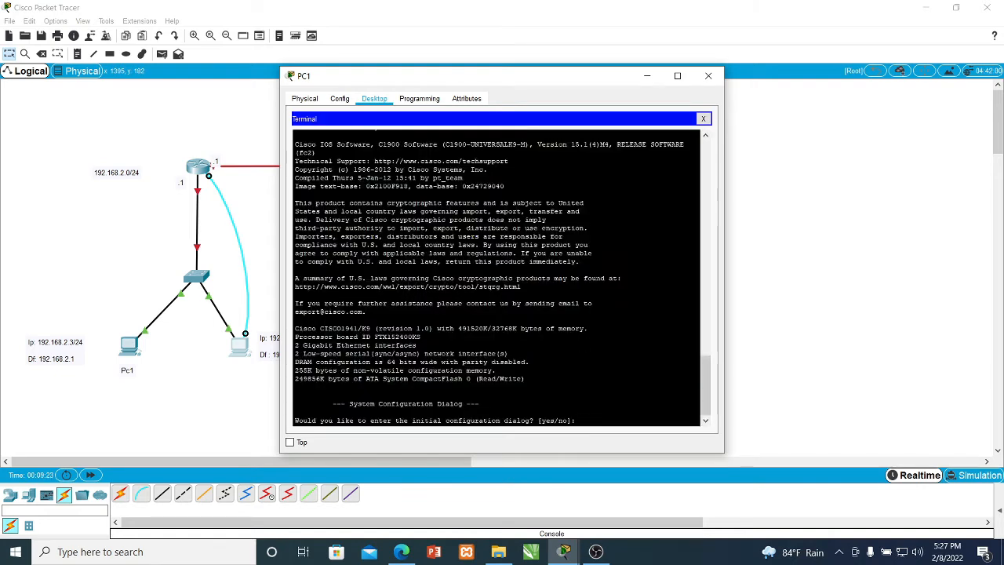
Find and launch the Windows Magnifier, zoom the screen to 200%, and minimize its control window
left_click(232, 552)
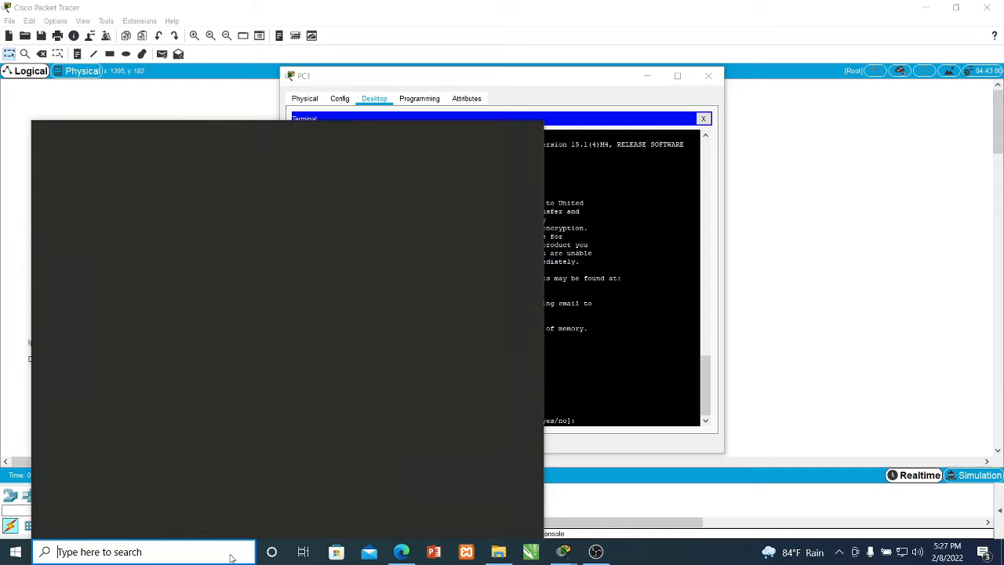
type("na")
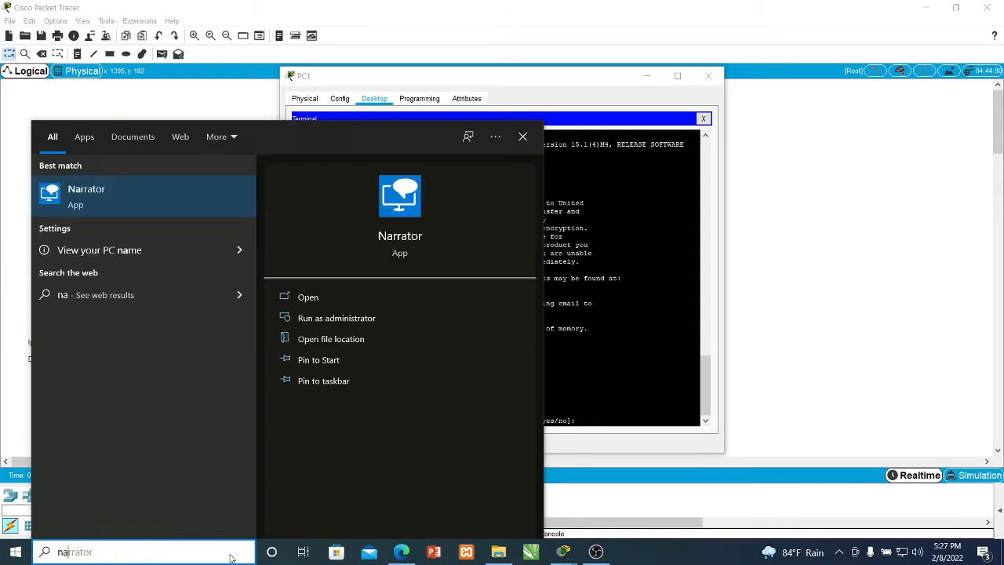
key("BackSpace")
key("BackSpace")
type("mag")
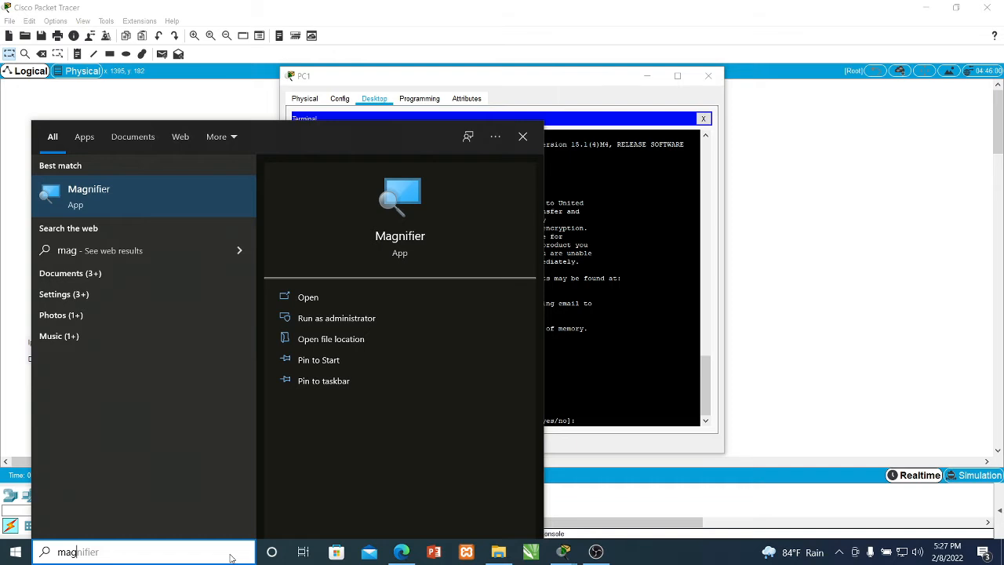
key("Return")
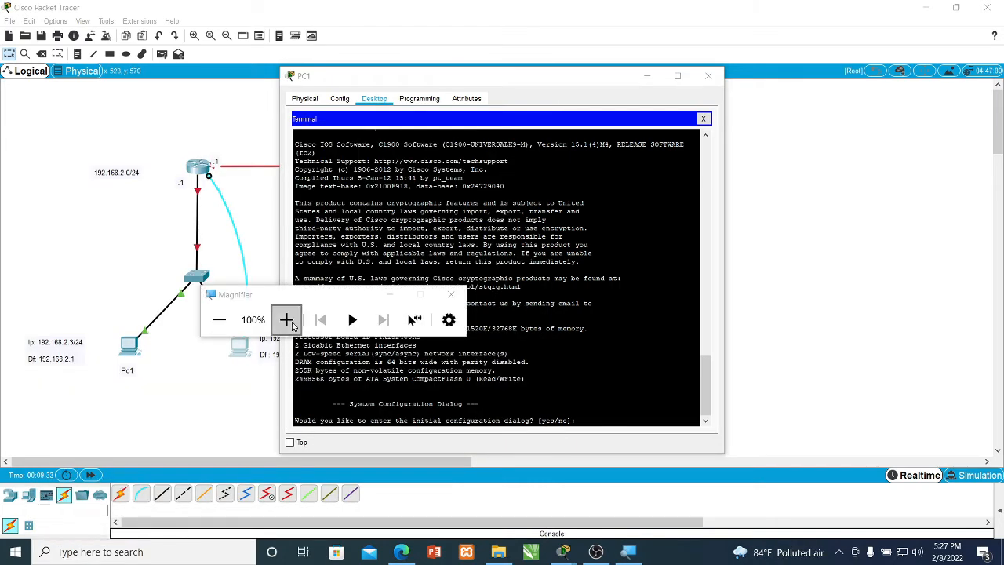
left_click(287, 320)
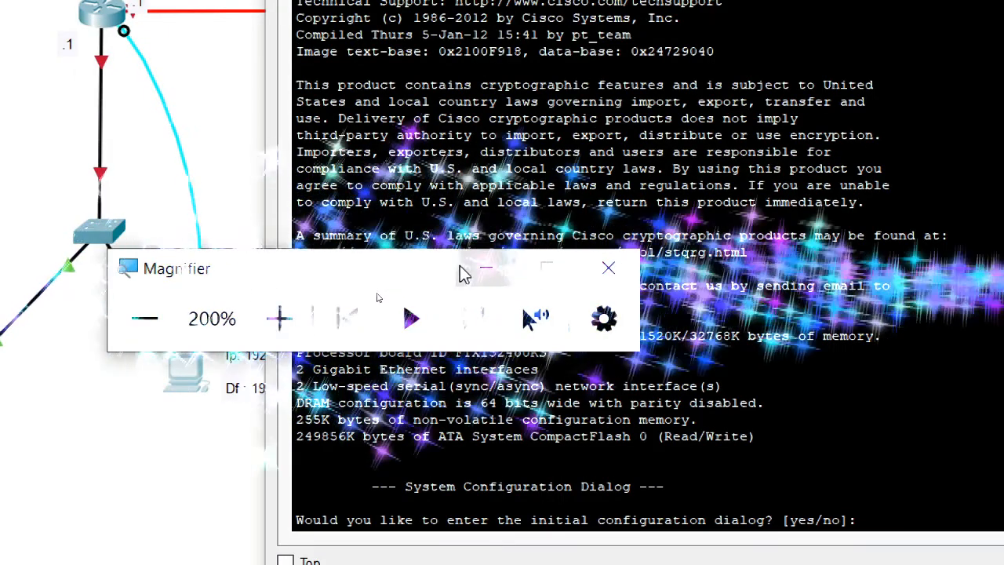
left_click(485, 270)
Answer no to the router's initial configuration dialog and enter privileged mode with en
type("no")
key("Return")
key("Return")
key("Return")
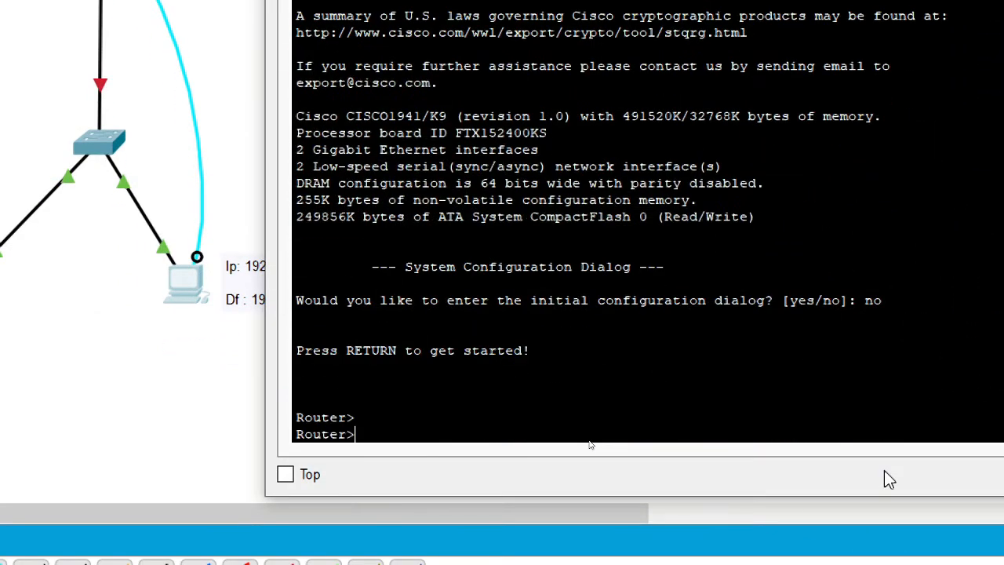
type("en")
key("Return")
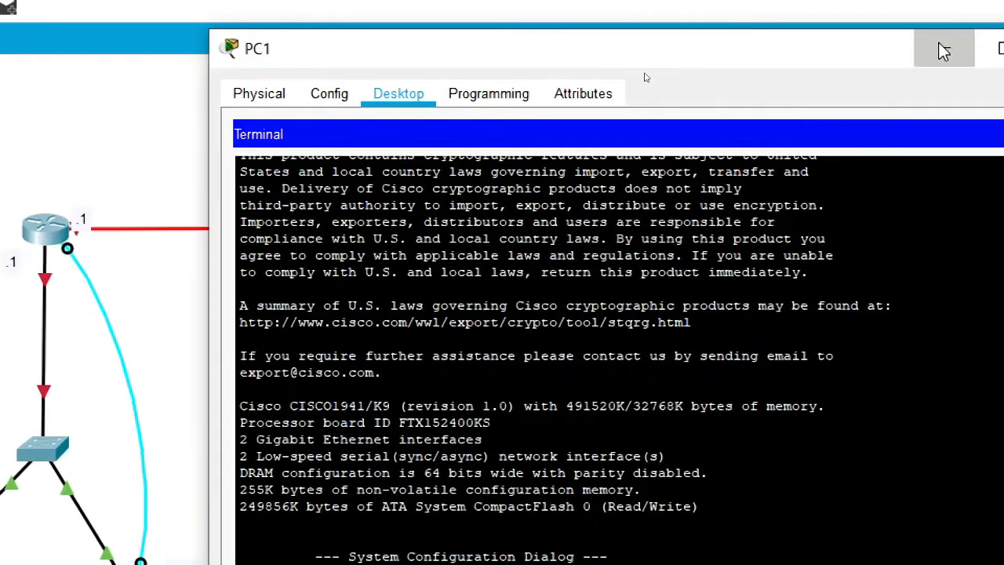
Minimize the PC's window, return Magnifier to 100%, and move its control window below the workspace
left_click(944, 50)
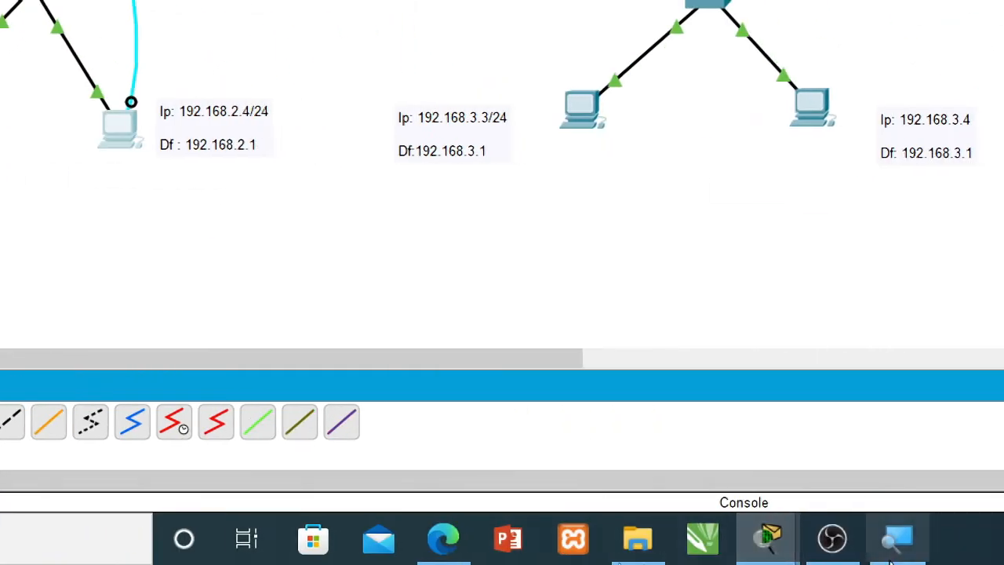
left_click(897, 539)
left_click(79, 188)
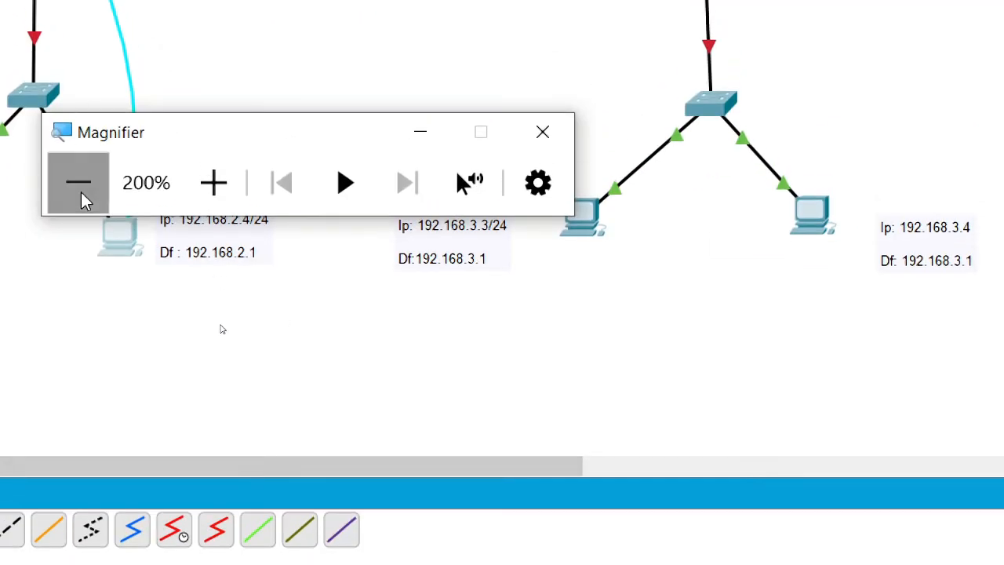
left_click_drag(322, 306, 303, 509)
Place a note reading Pc2 below the left network's second PC
left_click(78, 53)
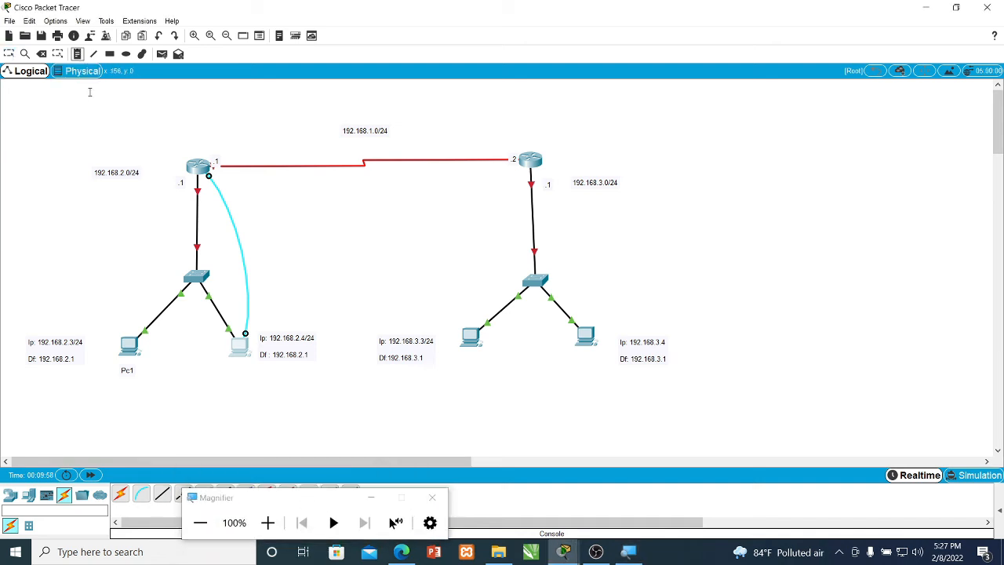
left_click(230, 371)
type("Pc2")
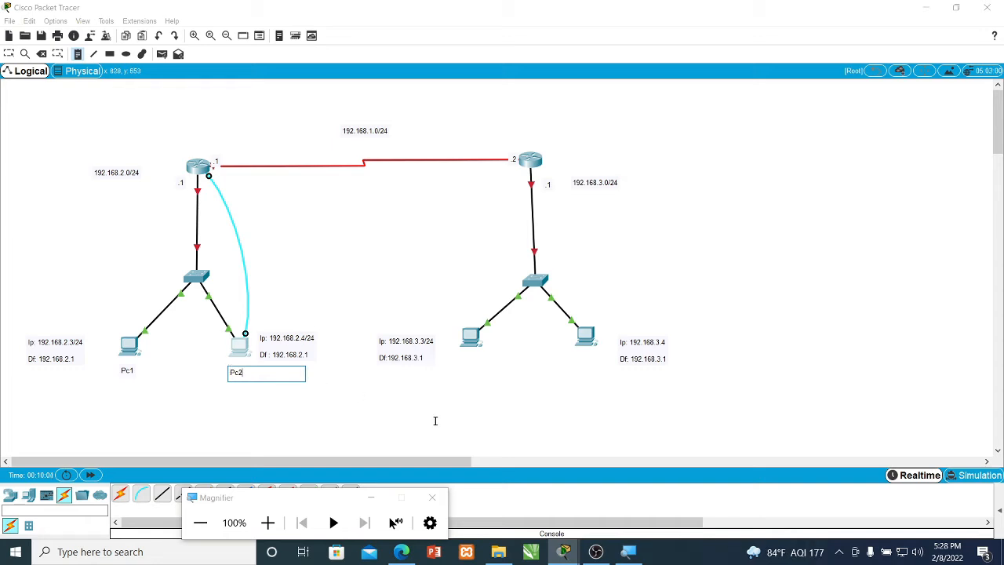
key("Escape")
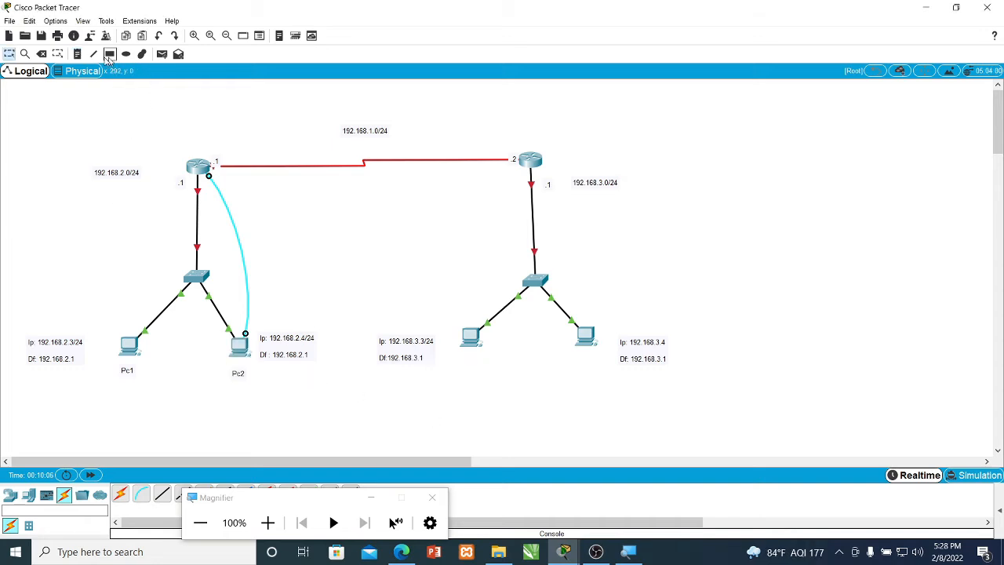
Place notes reading Pc3 and Pc4 below the right network's first and second PCs
left_click(78, 53)
left_click(458, 364)
type("Pc3")
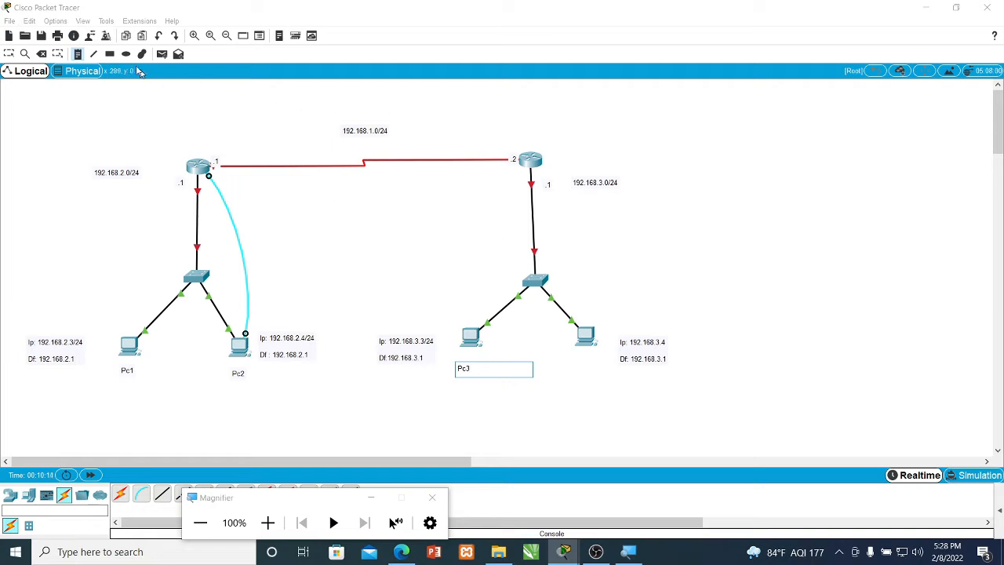
left_click(79, 55)
left_click(586, 362)
type("Pc")
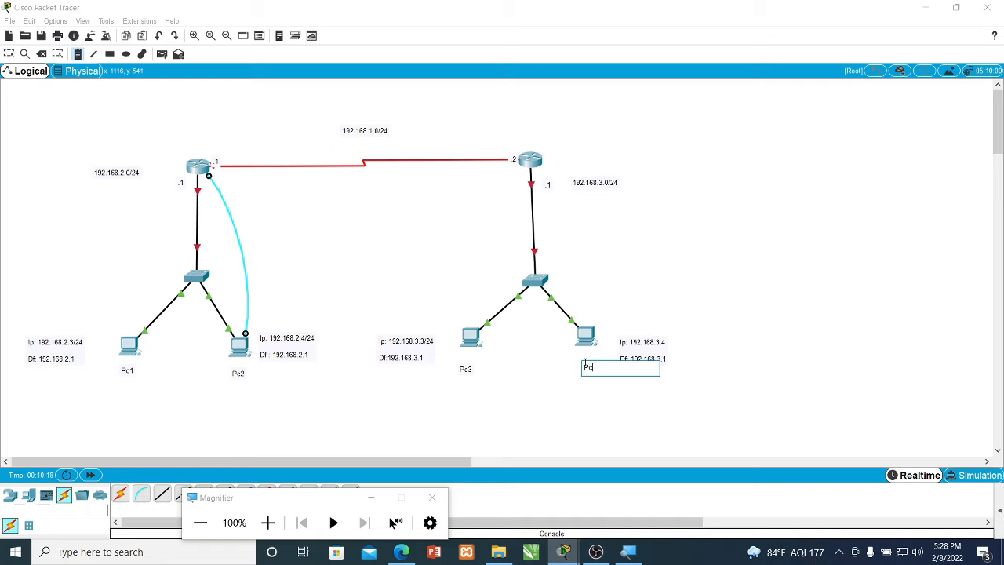
type("$")
key("BackSpace")
type("4")
key("Escape")
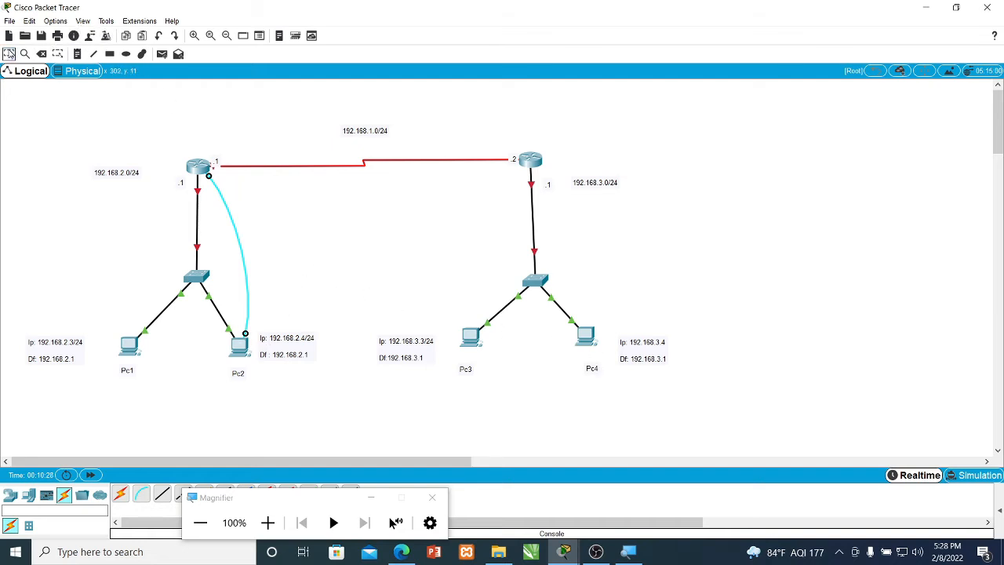
Reopen Pc2's terminal, magnify the screen to 200%, and enter global configuration mode with configure terminal
left_click(238, 349)
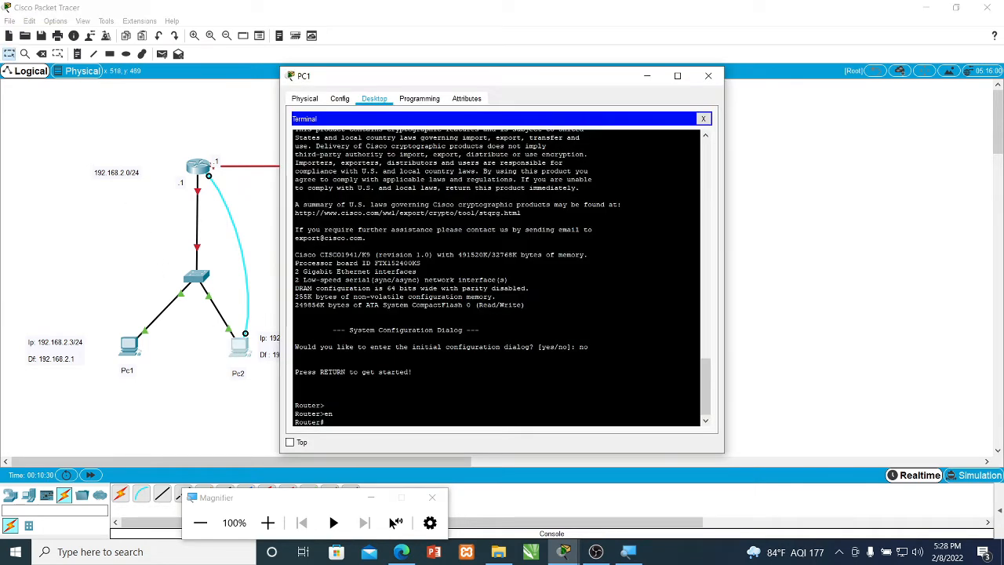
left_click(267, 523)
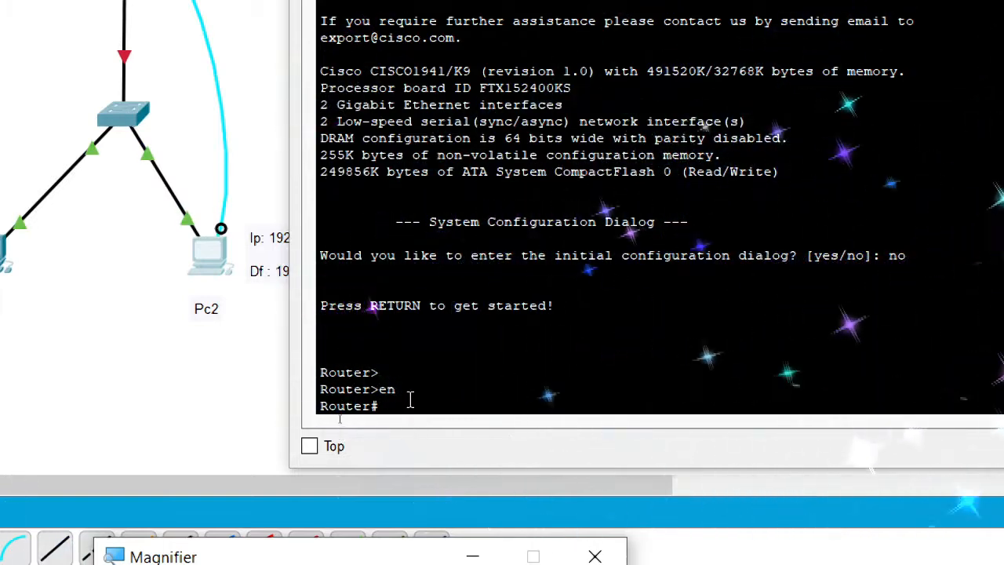
type("config")
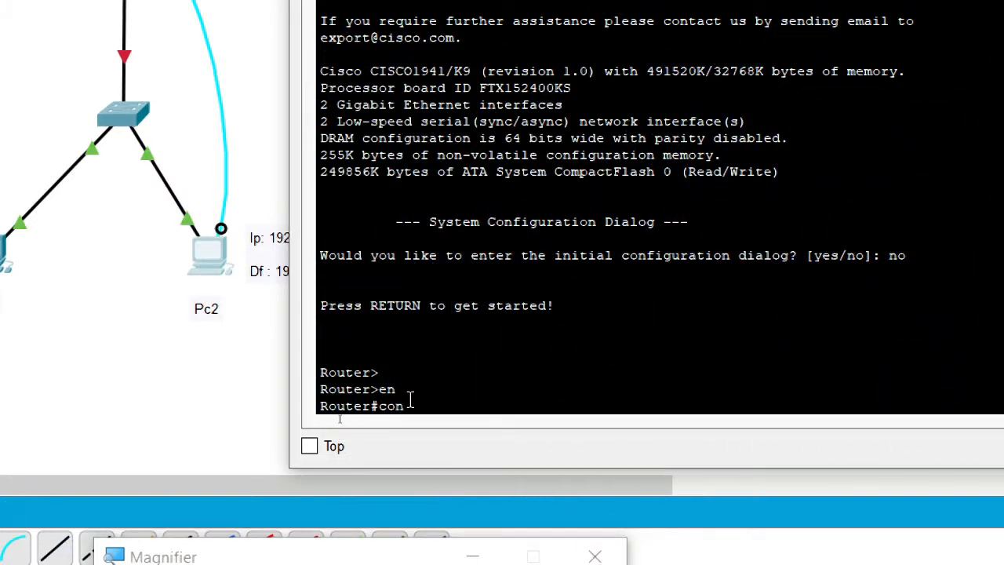
key("Tab")
type("t")
key("Tab")
key("Return")
key("Return")
key("Return")
key("Return")
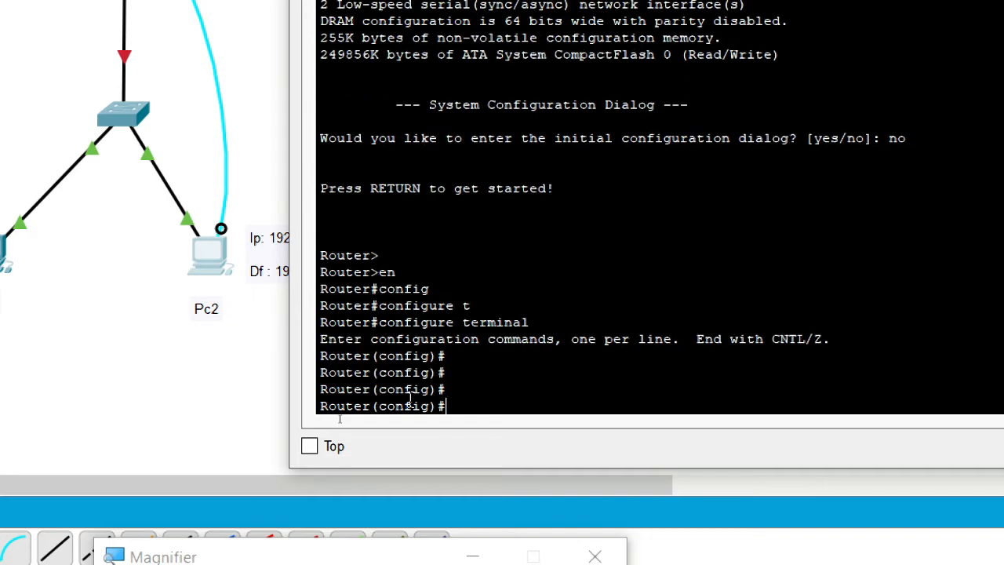
Set the left router's hostname to R1
type("host")
key("Tab")
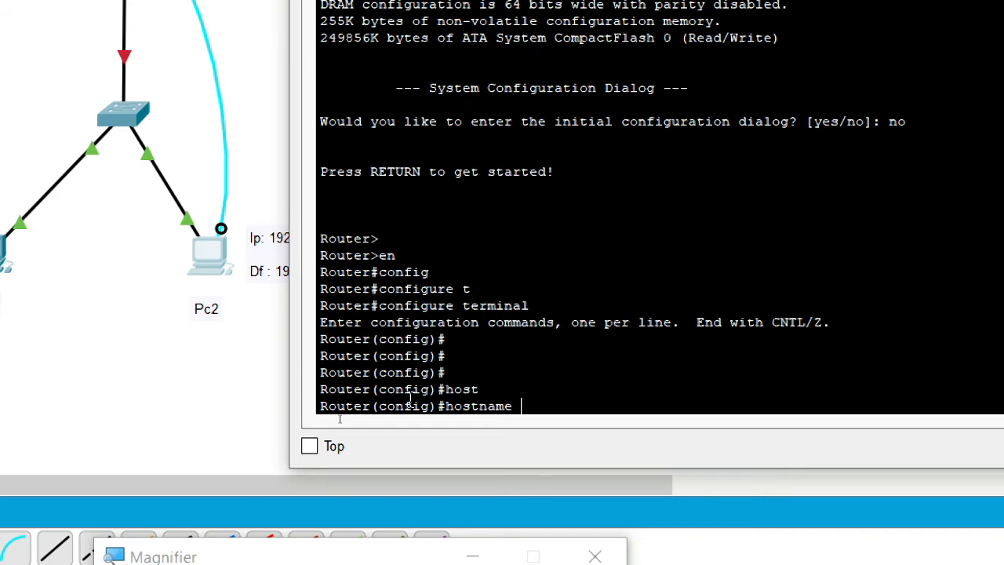
type("R1")
key("Return")
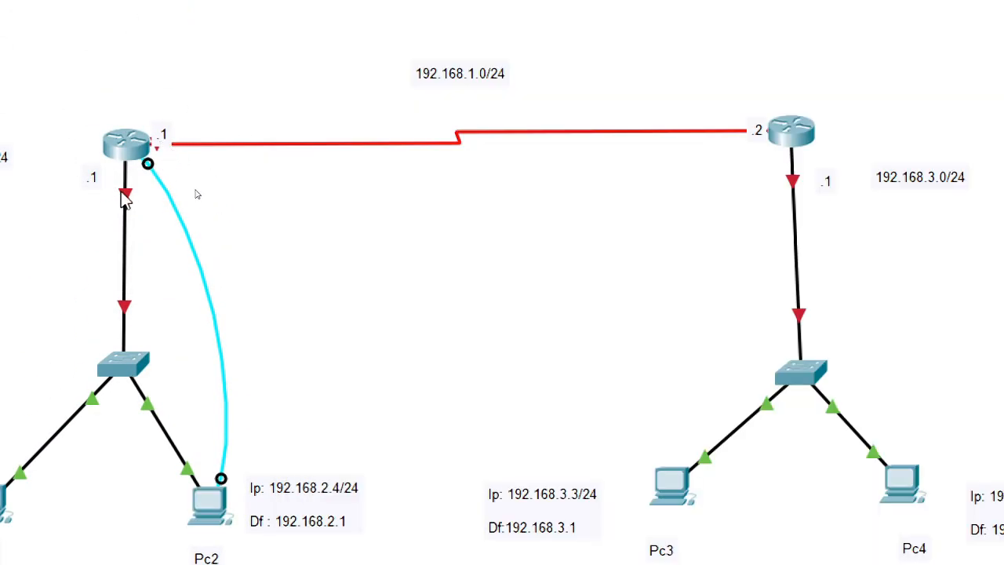
Check the port names on the left router's links and enter interface configuration for se0/1/0 from Pc2's terminal
double_click(92, 177)
left_click(244, 222)
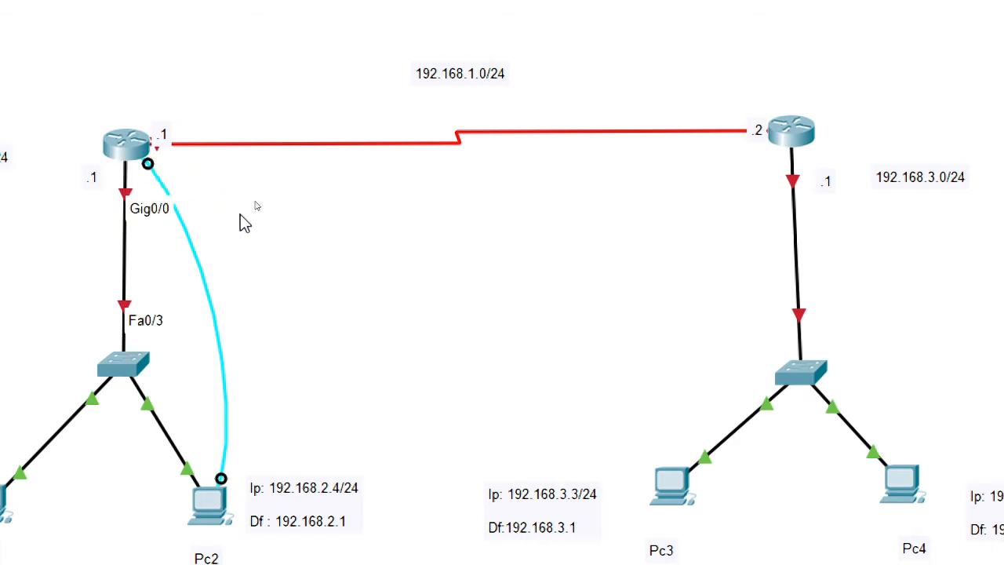
left_click(165, 135)
left_click(176, 180)
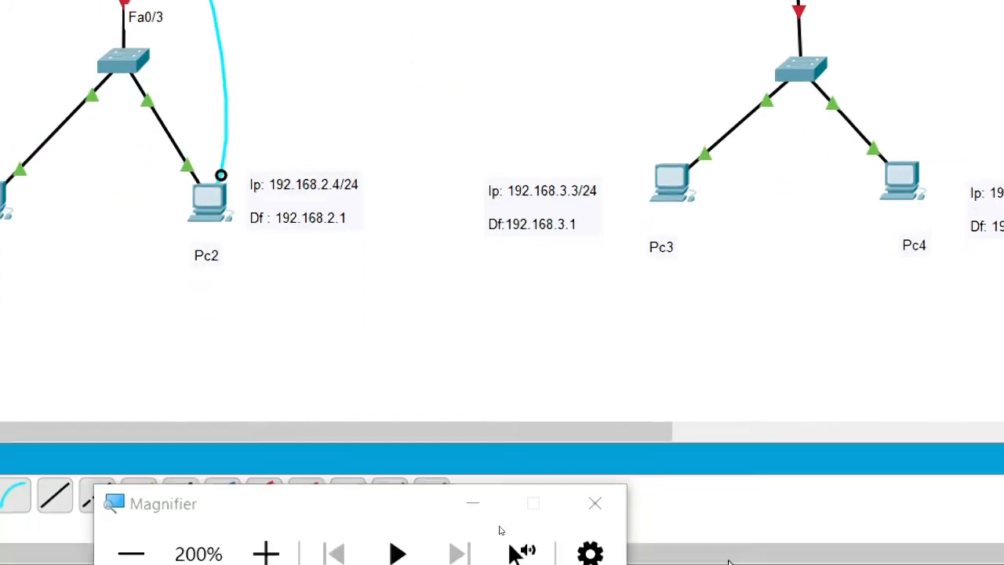
left_click(211, 191)
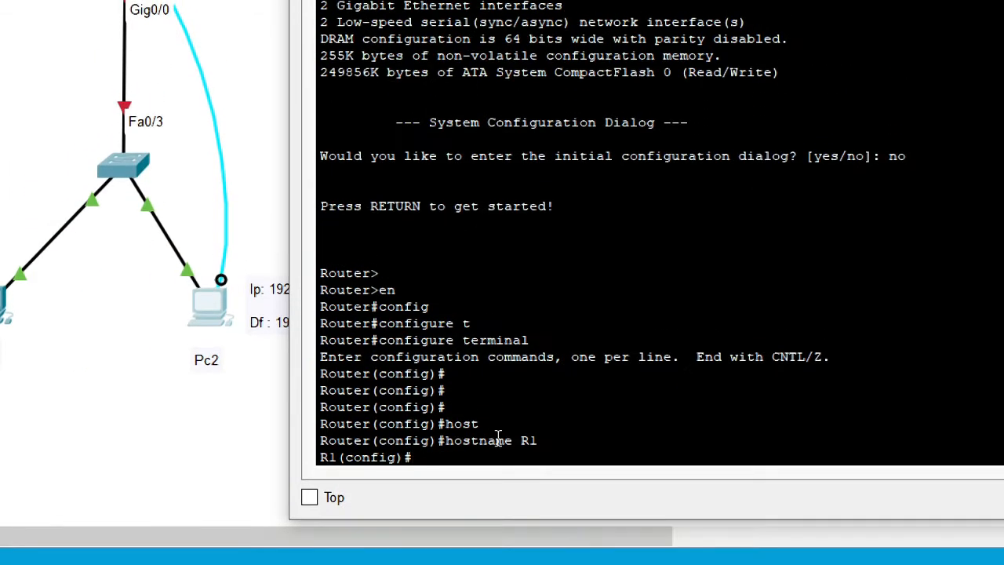
type("int se0/1/0")
key("Return")
key("Return")
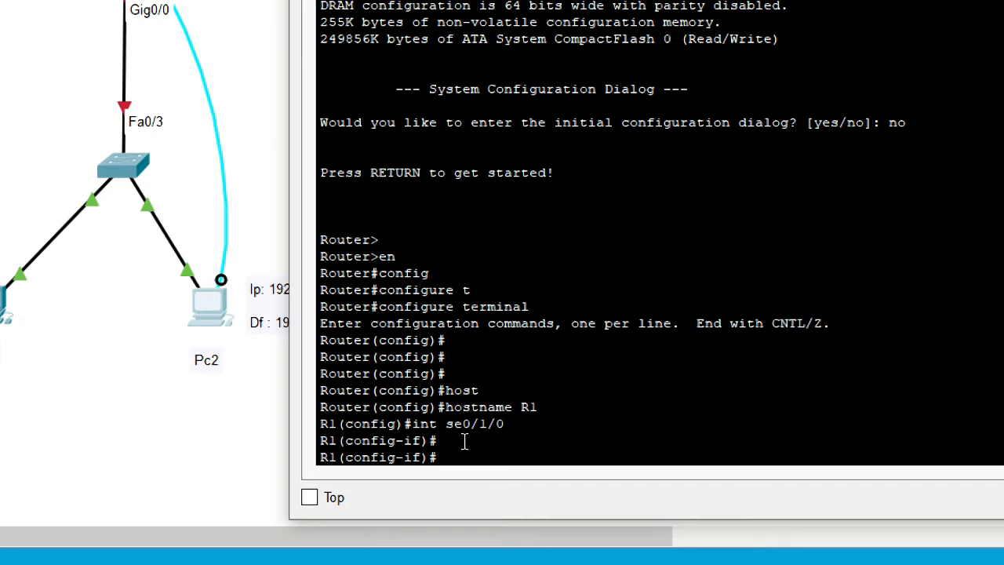
Assign IP address 192.168.1.1 with mask 255.255.255.0 to R1's se0/1/0 interface from Pc2's terminal
type("ip add 192.168.1.1")
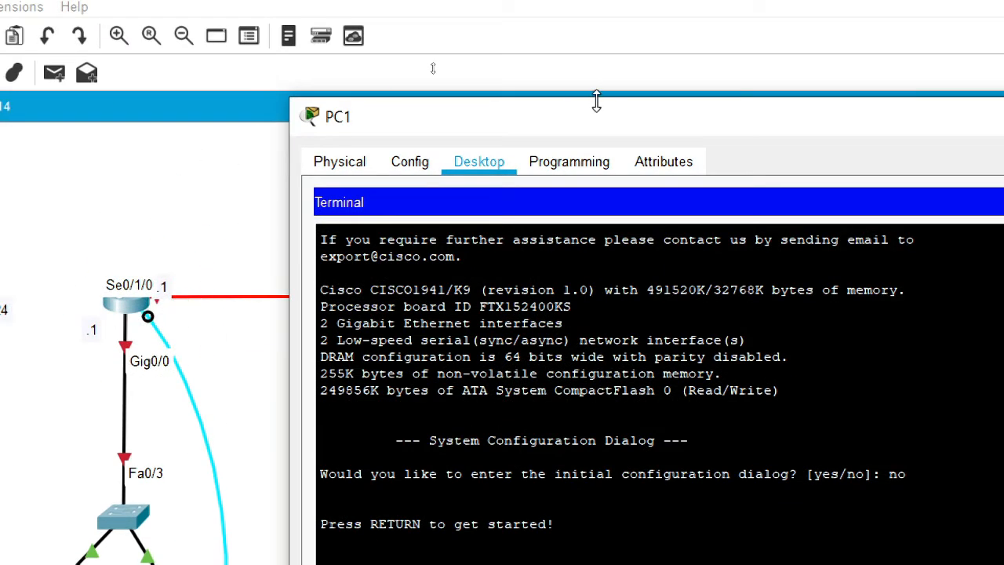
left_click_drag(597, 101, 617, 313)
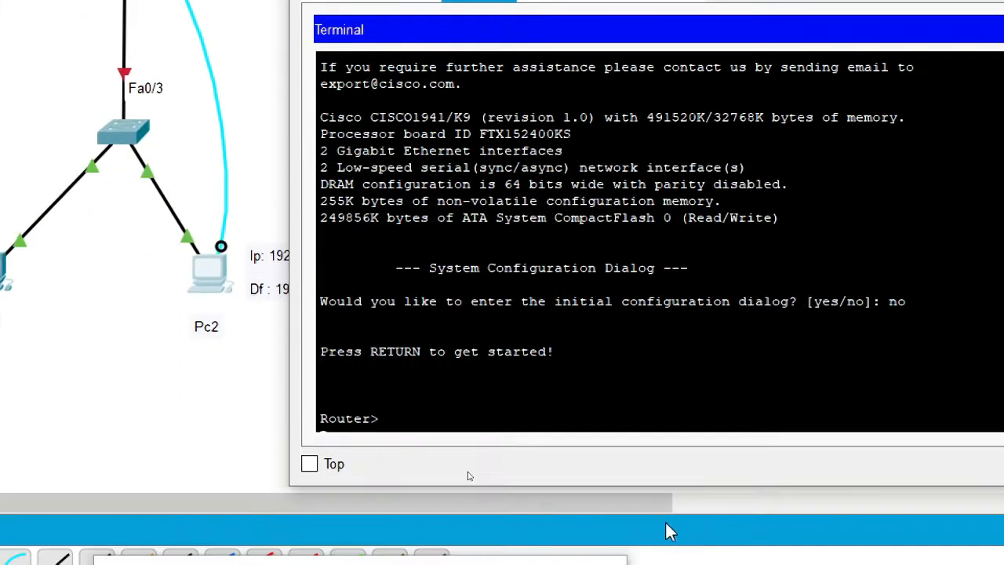
left_click(544, 401)
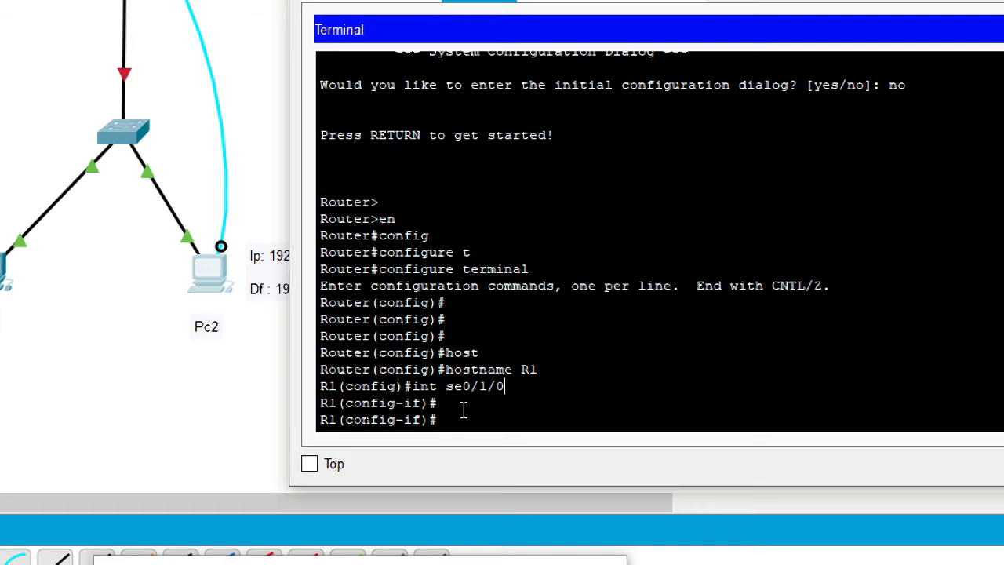
key("Return")
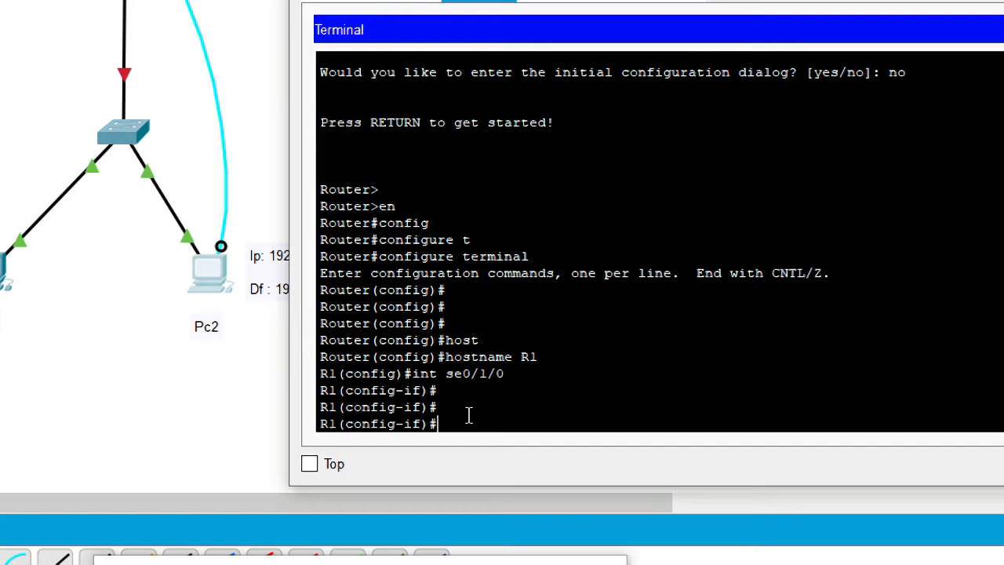
key("Return")
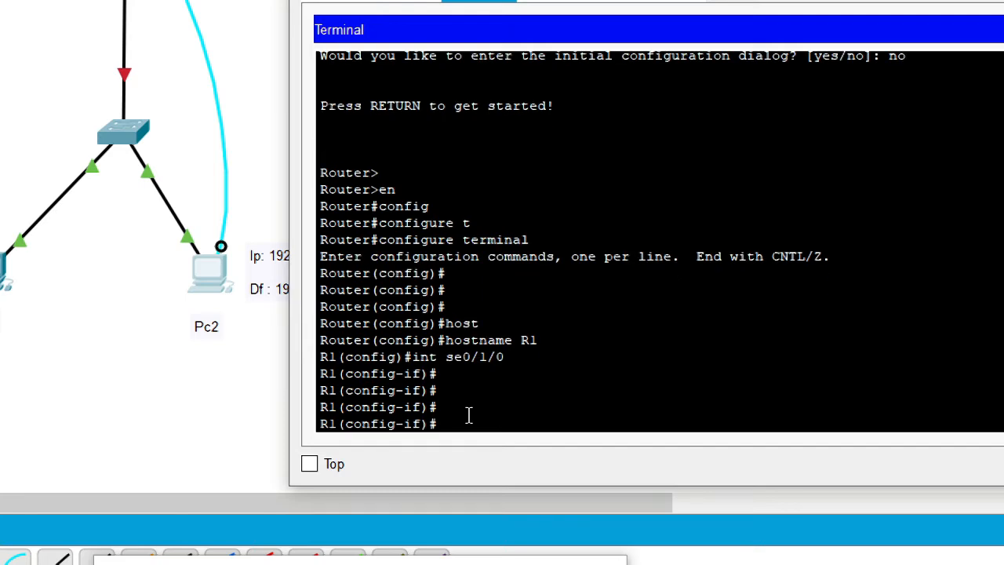
type("ip add 192.168")
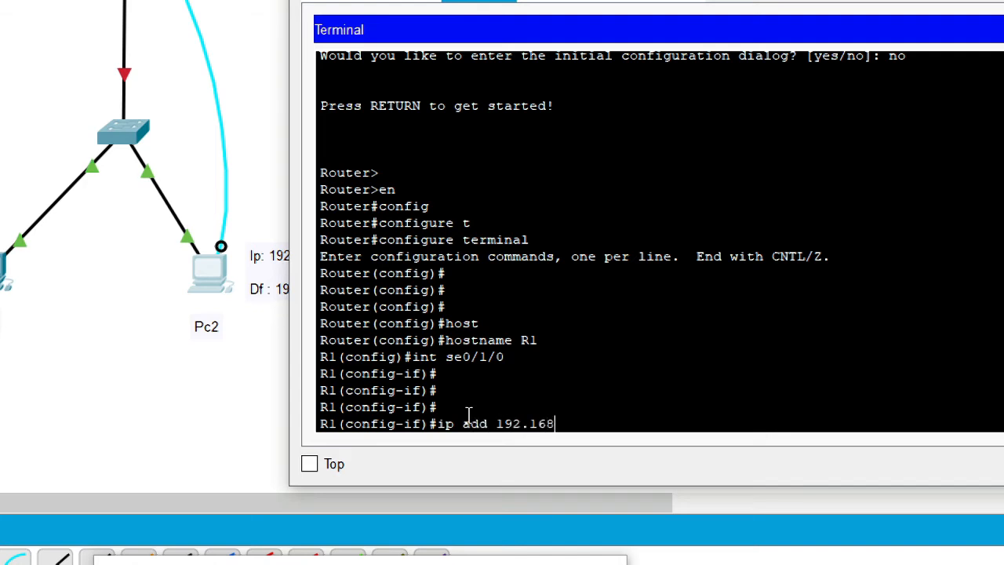
type(".1.1 255.255.255.0")
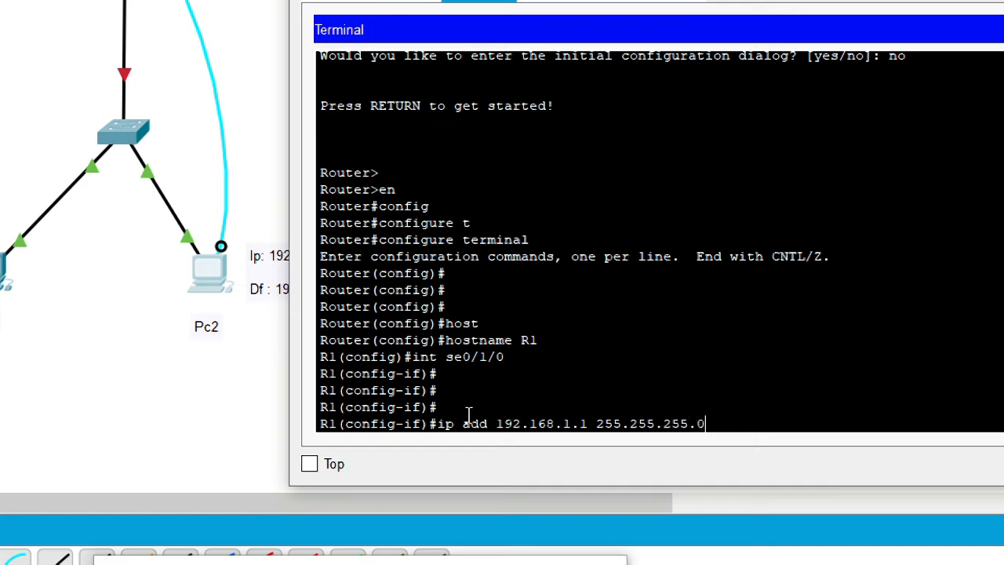
key("Return")
Enable R1's se0/1/0 interface with no shutdown and exit to global configuration mode
type("no sh")
key("Tab")
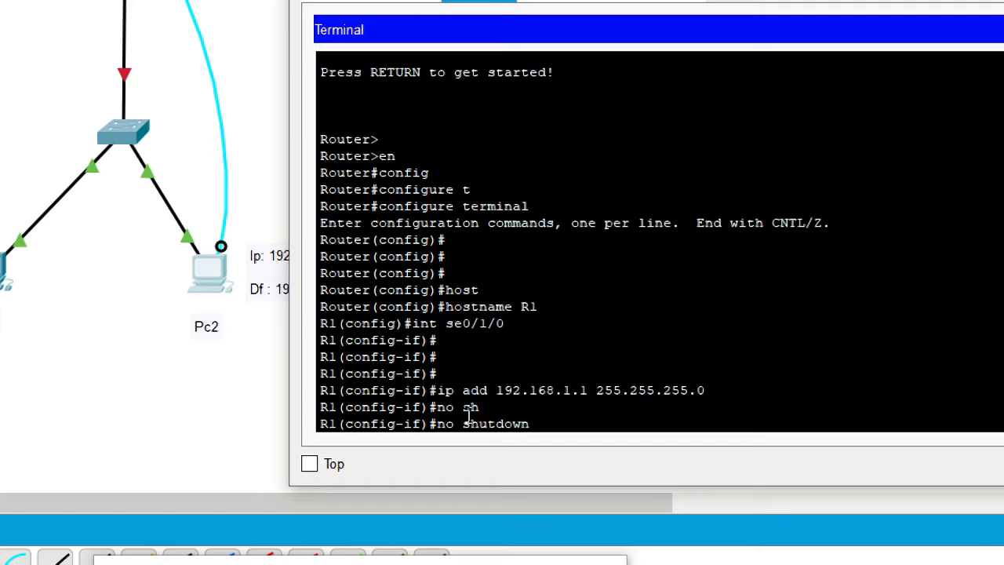
key("Return")
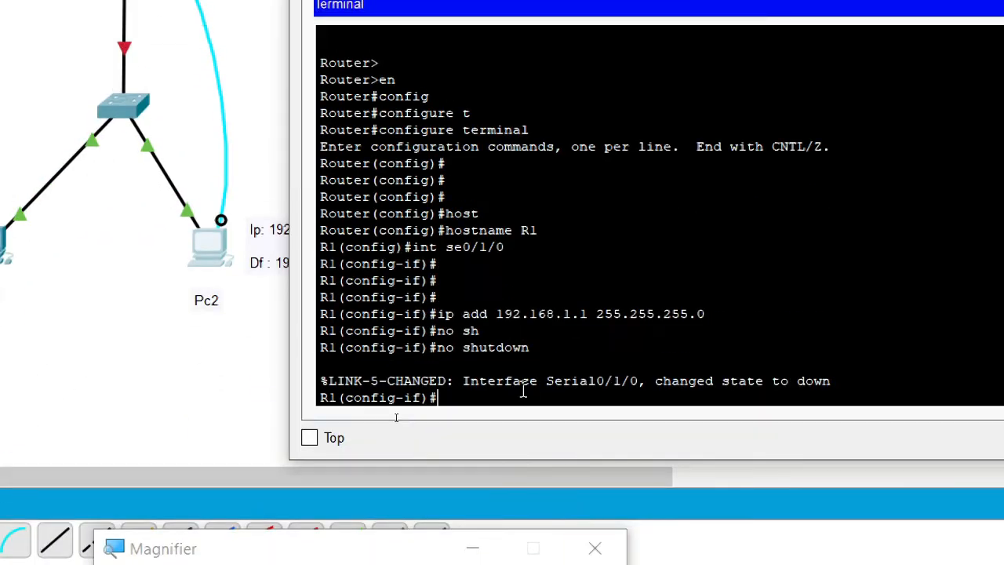
type("xu")
key("BackSpace")
type("it")
key("Return")
key("Return")
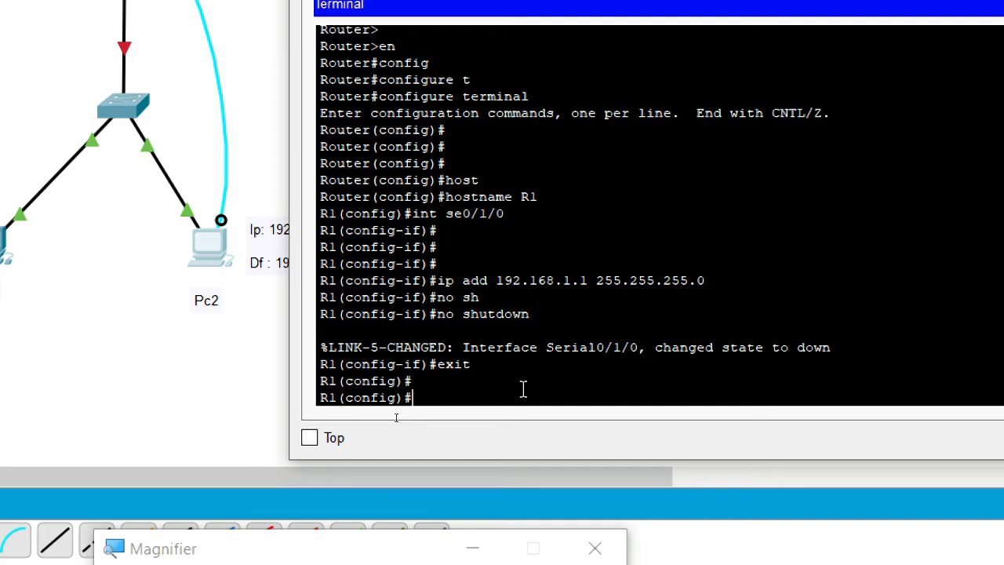
Enter interface configuration for g0/0 on R1 and assign it IP address 192.168.2.1 with mask 255.255.255.0
type("int")
key("Tab")
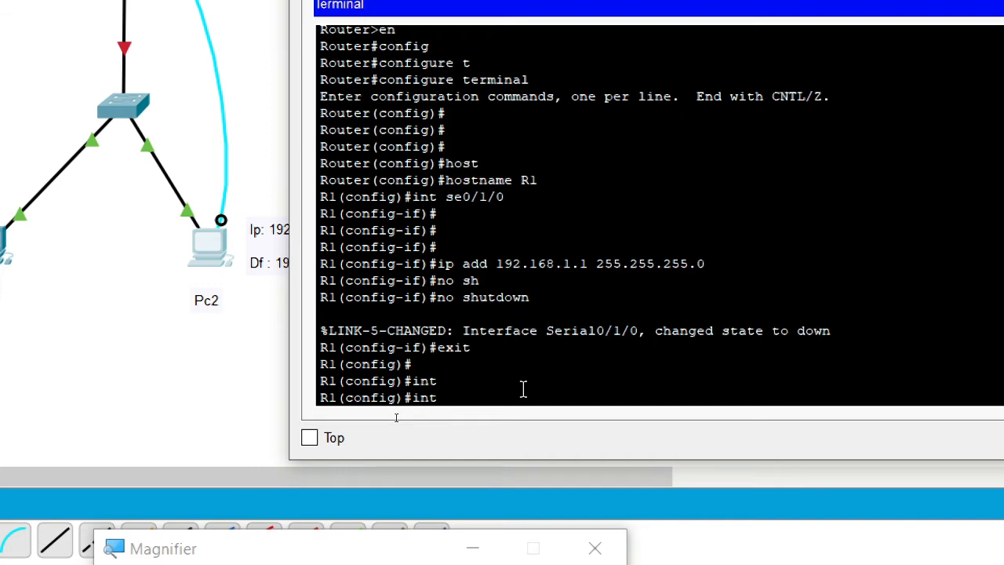
key("Tab")
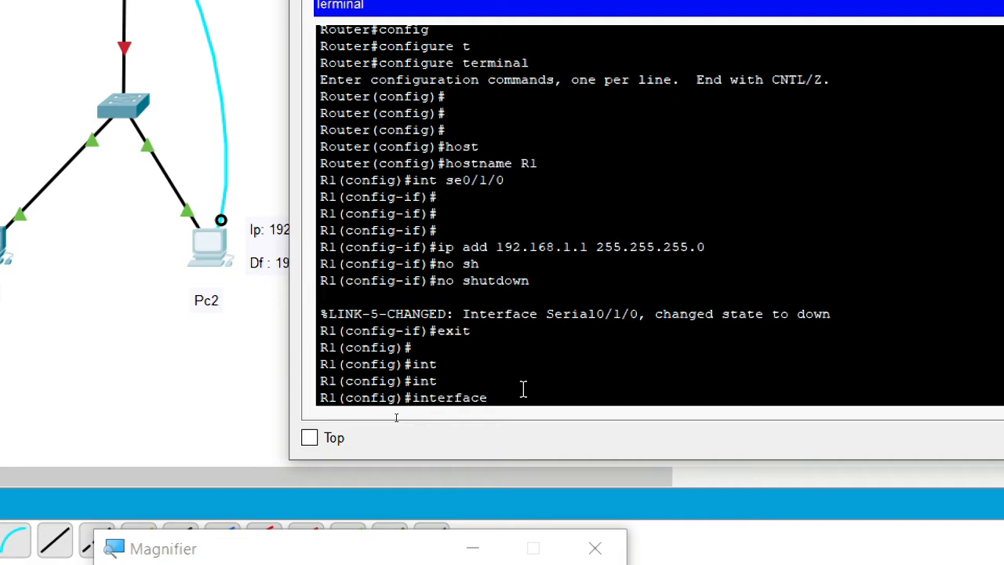
type("g0/0")
key("Return")
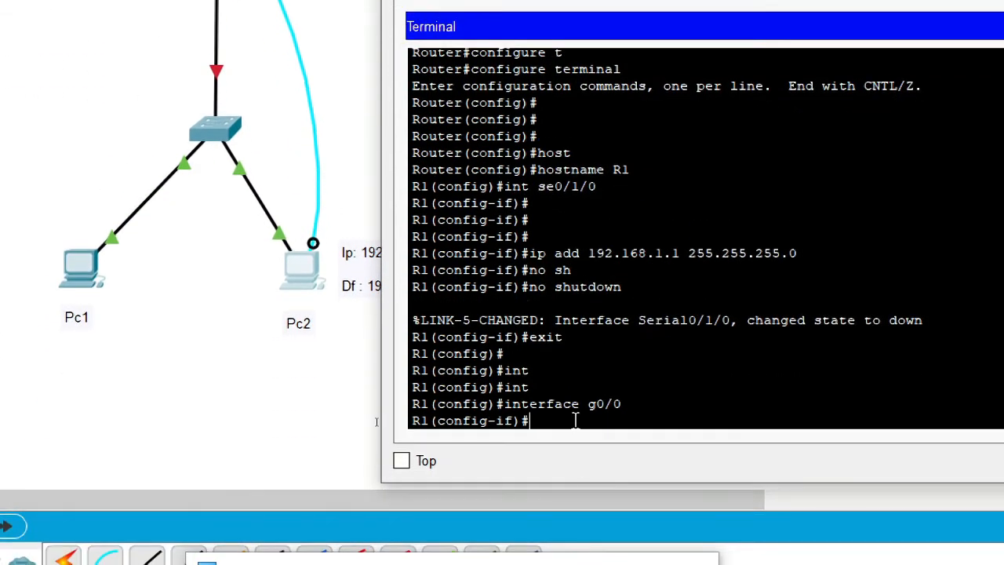
type("ip ad")
key("Tab")
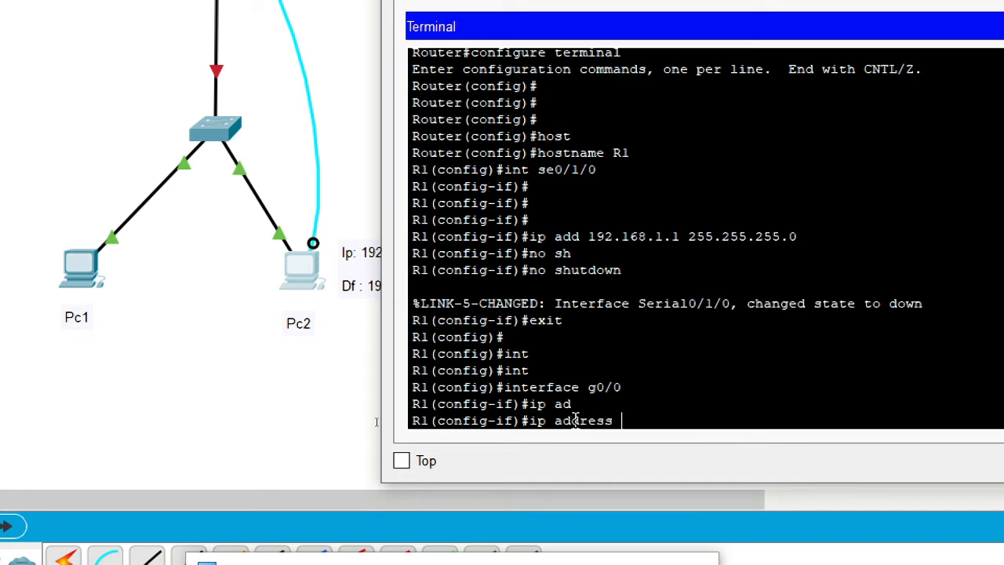
type("192.168")
type(".2.1 255.255.255.0")
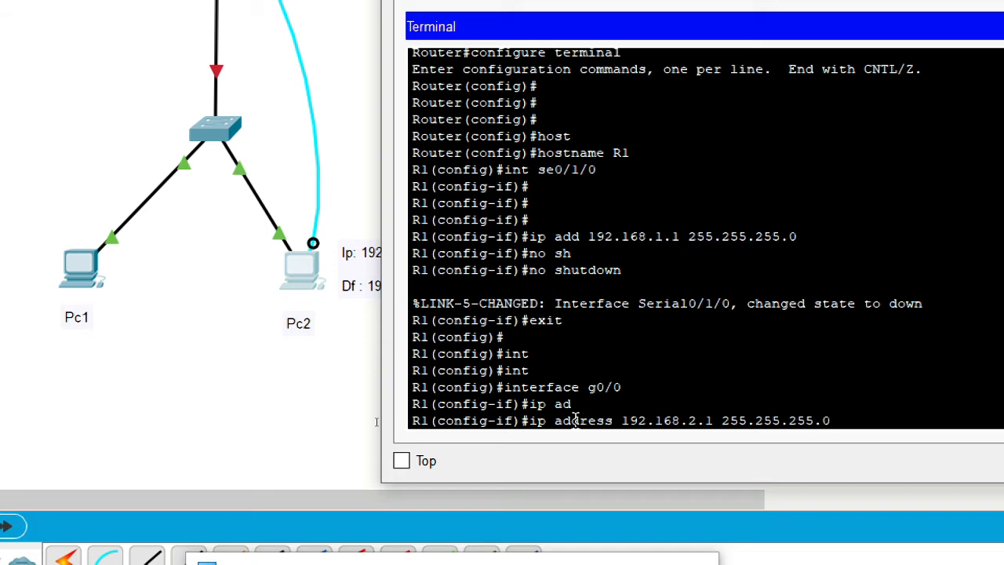
key("Return")
Enable R1's g0/0 interface with no shutdown
type("NON")
key("BackSpace")
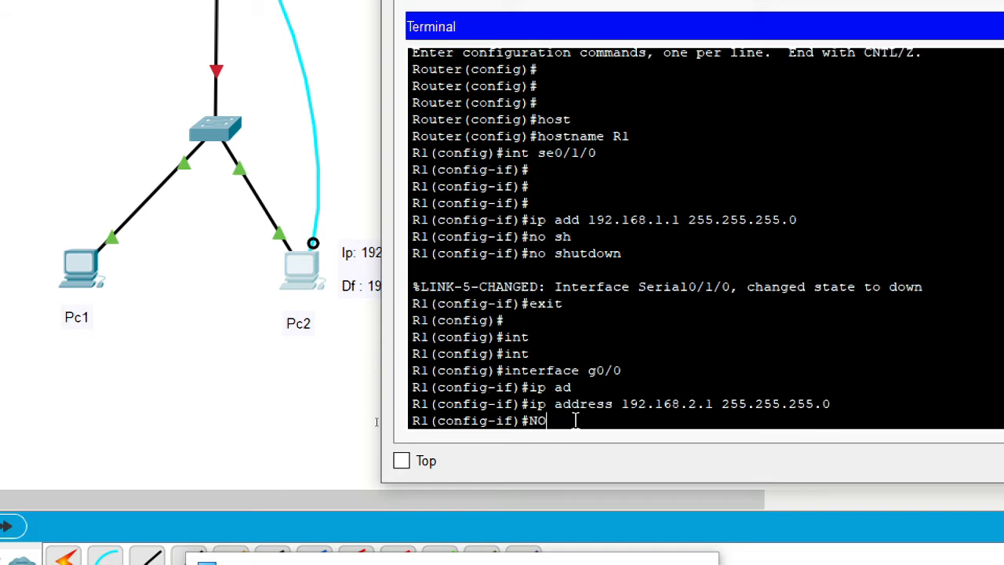
key("BackSpace")
key("BackSpace")
type("non")
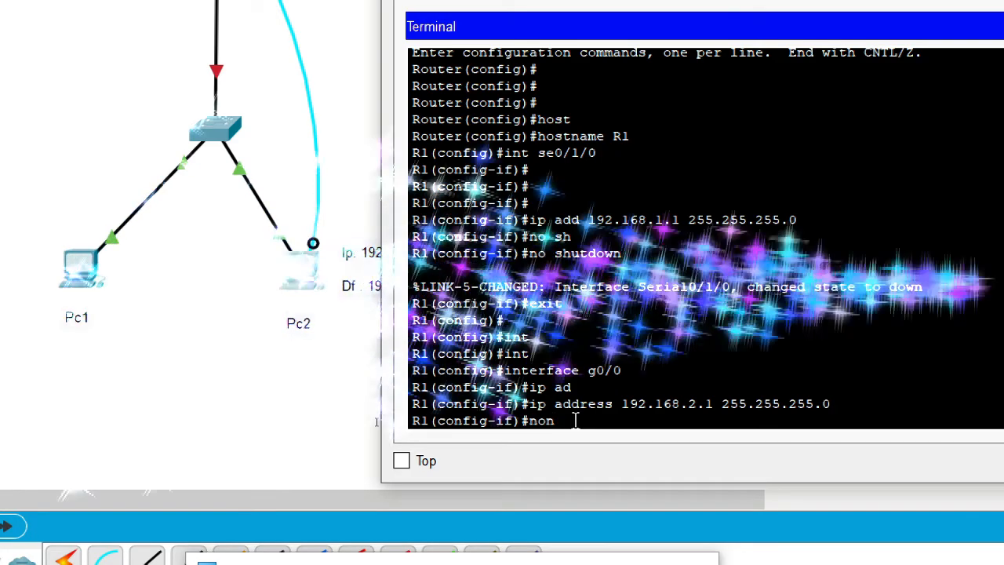
key("BackSpace")
type(" sh")
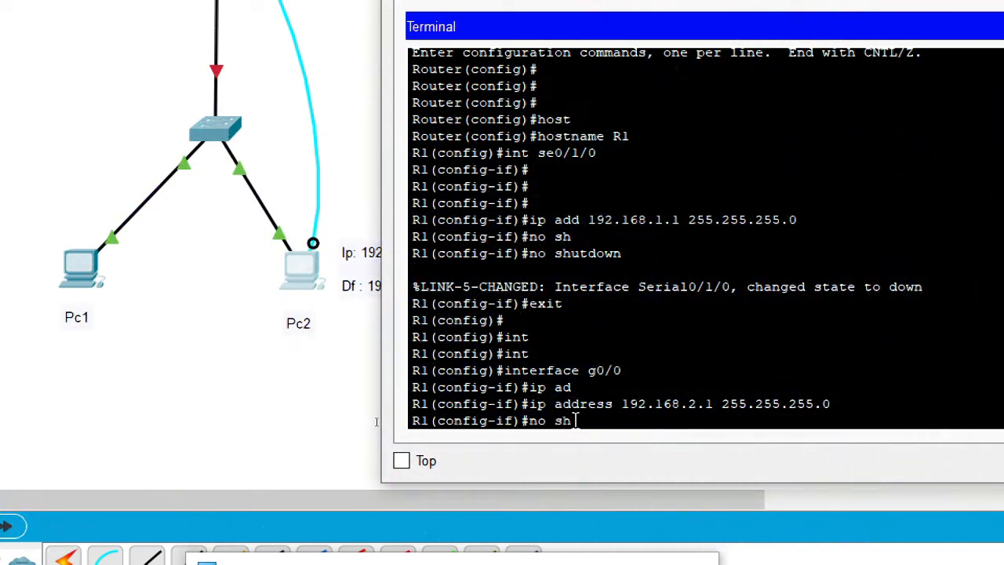
key("Tab")
key("Return")
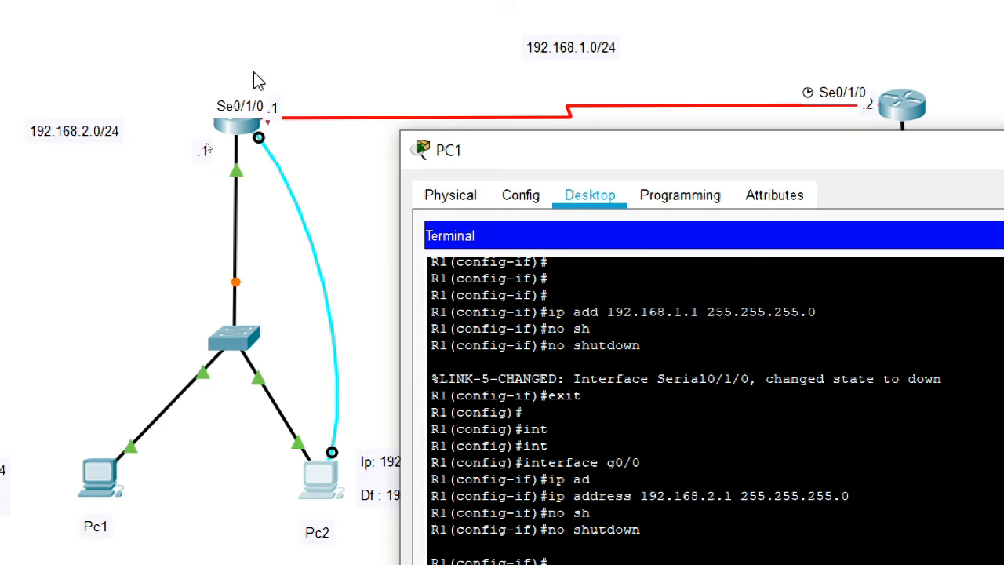
Close Pc2's window, open the right router's command line, and answer no to the initial configuration dialog
left_click_drag(896, 135, 482, 167)
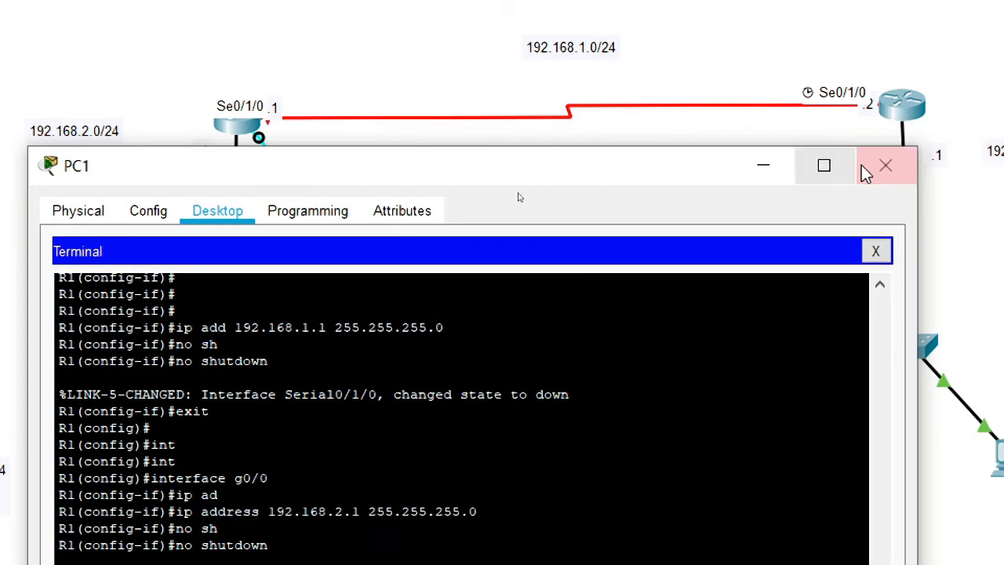
left_click(885, 165)
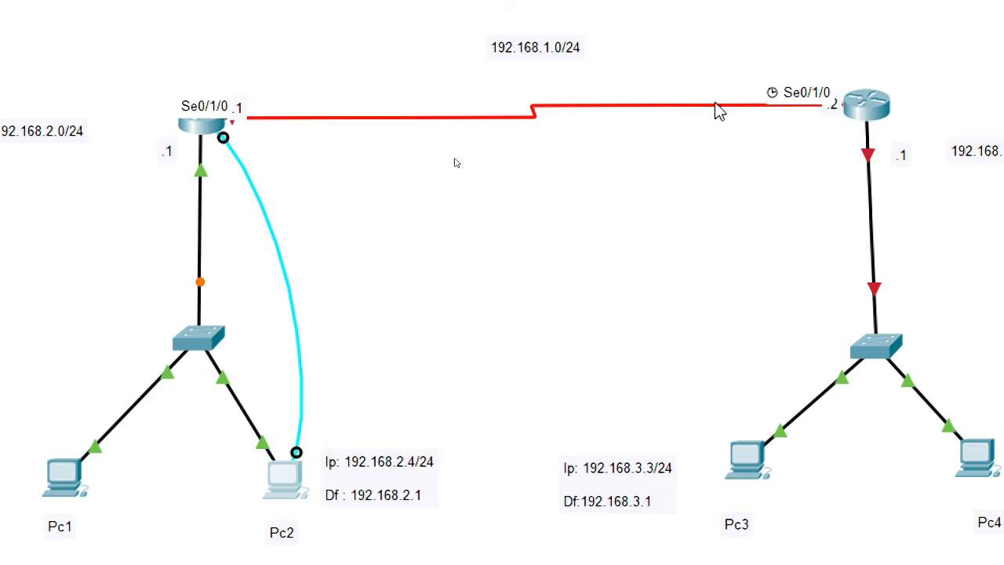
left_click(879, 117)
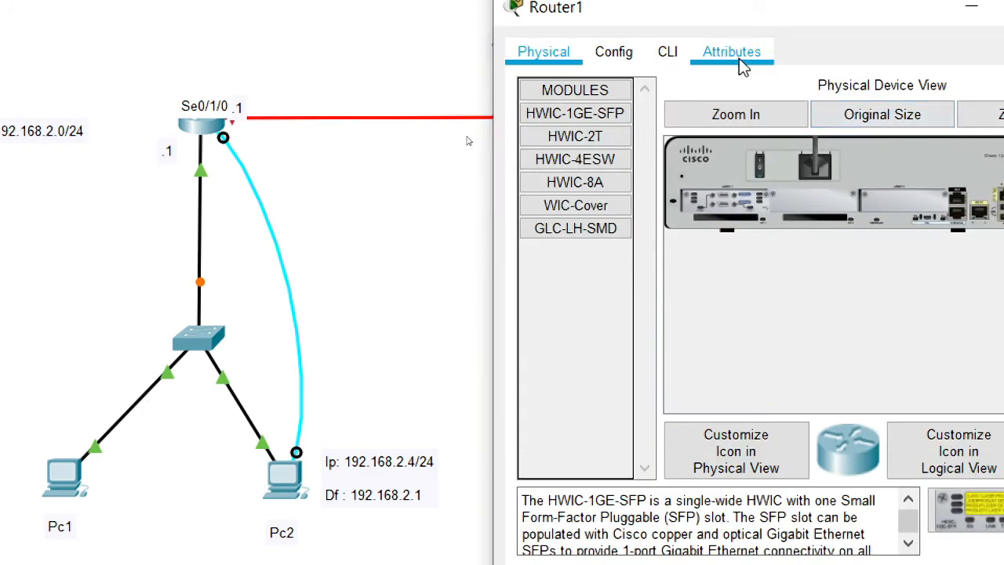
left_click(667, 55)
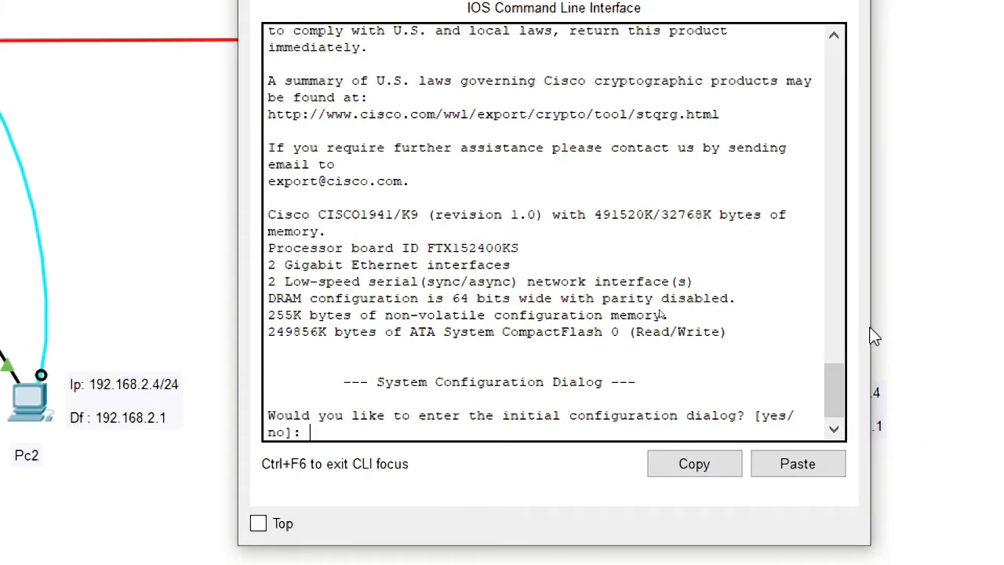
left_click_drag(874, 323, 931, 318)
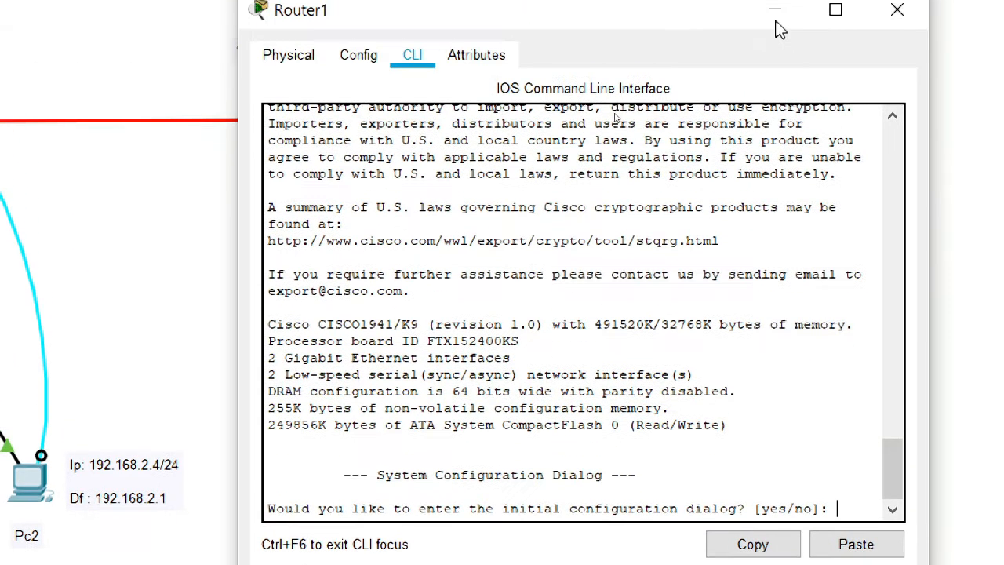
left_click_drag(686, 17, 685, 30)
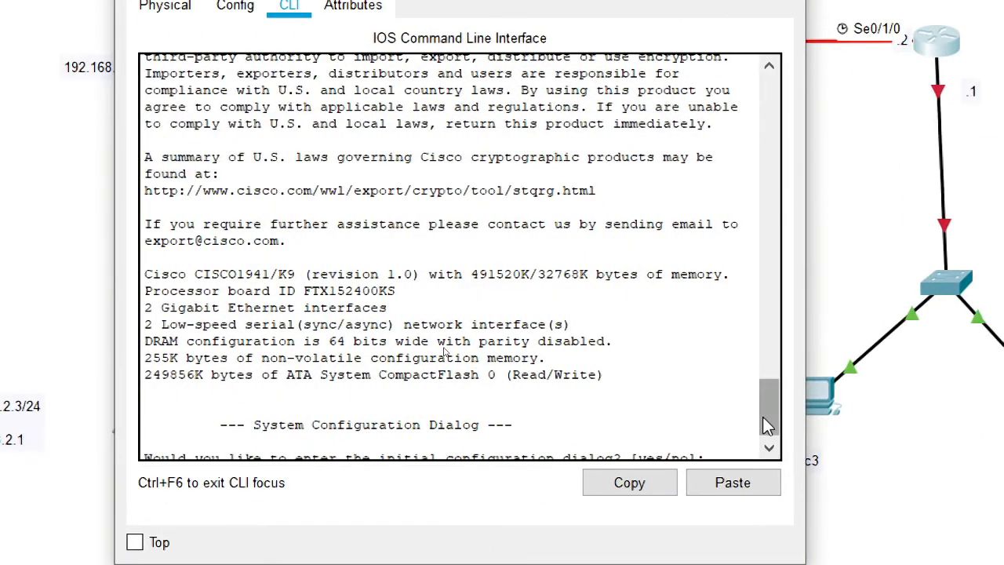
left_click_drag(764, 417, 758, 467)
type("no")
key("Return")
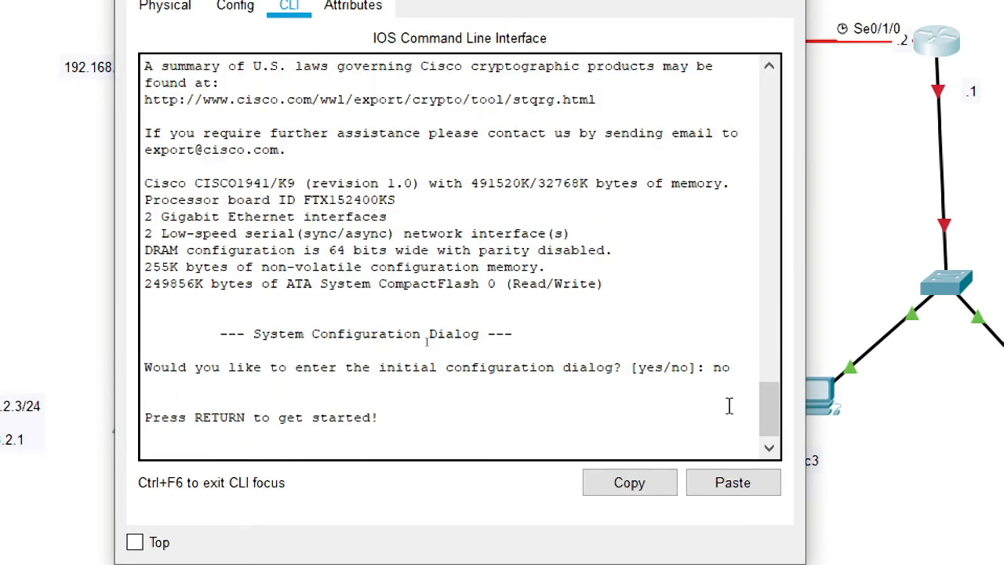
Enter privileged mode on the right router with en, and enter global configuration mode with config terminal
key("Return")
key("Return")
type("en")
key("Return")
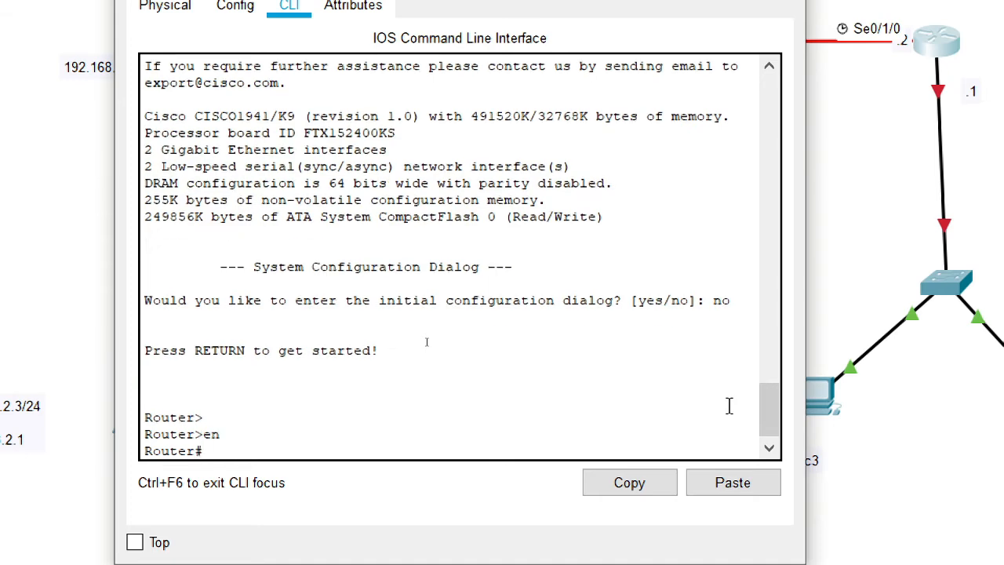
key("Return")
key("Return")
type("confi")
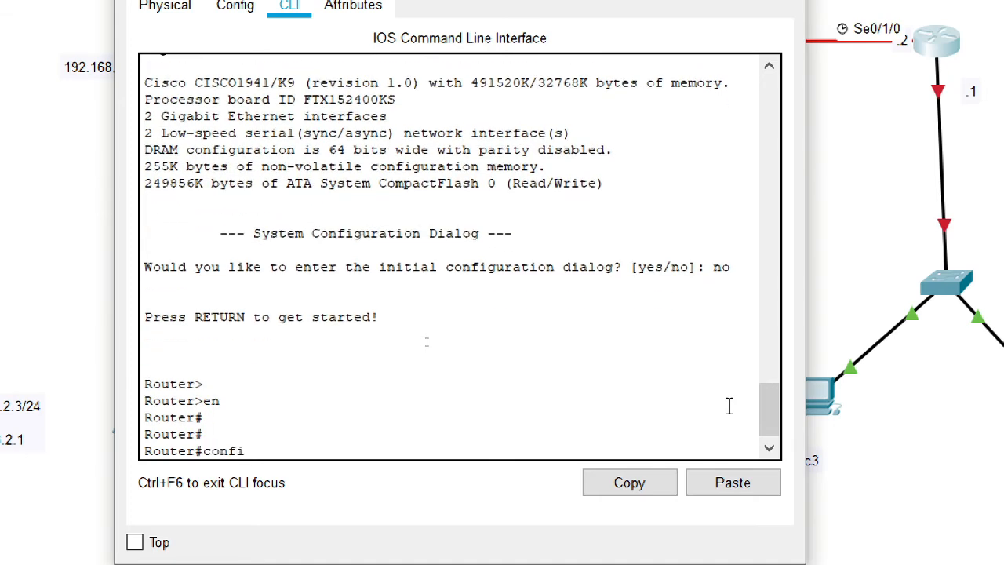
type("g termianal")
key("Return")
key("Return")
key("Return")
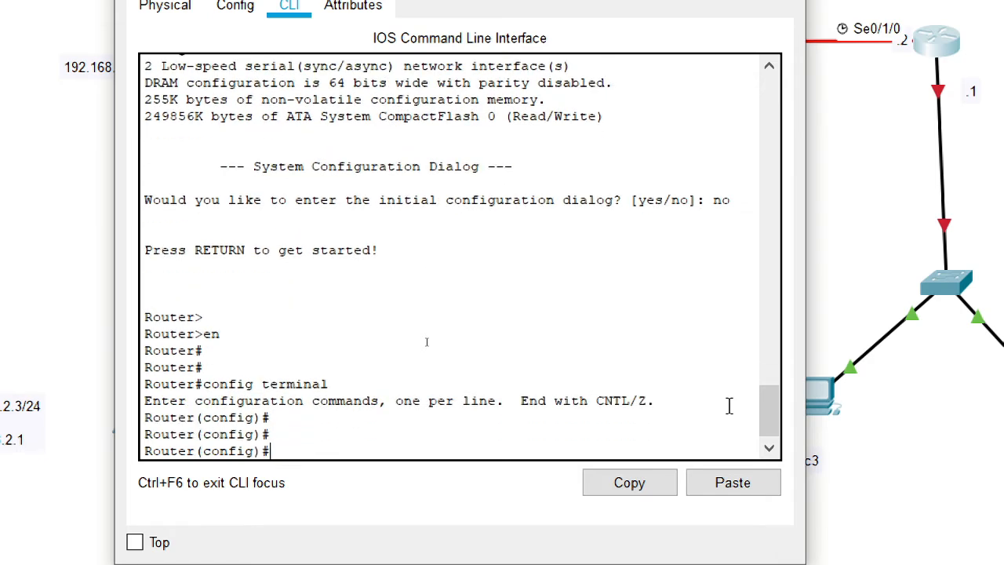
Set the right router's hostname to R2
type("host")
key("Tab")
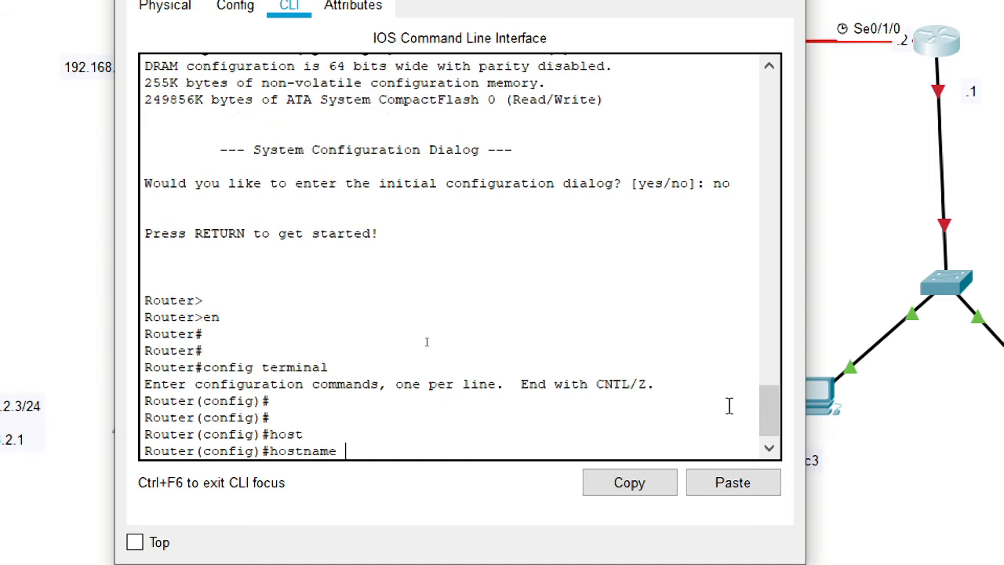
type("R2")
key("Return")
key("Return")
key("Return")
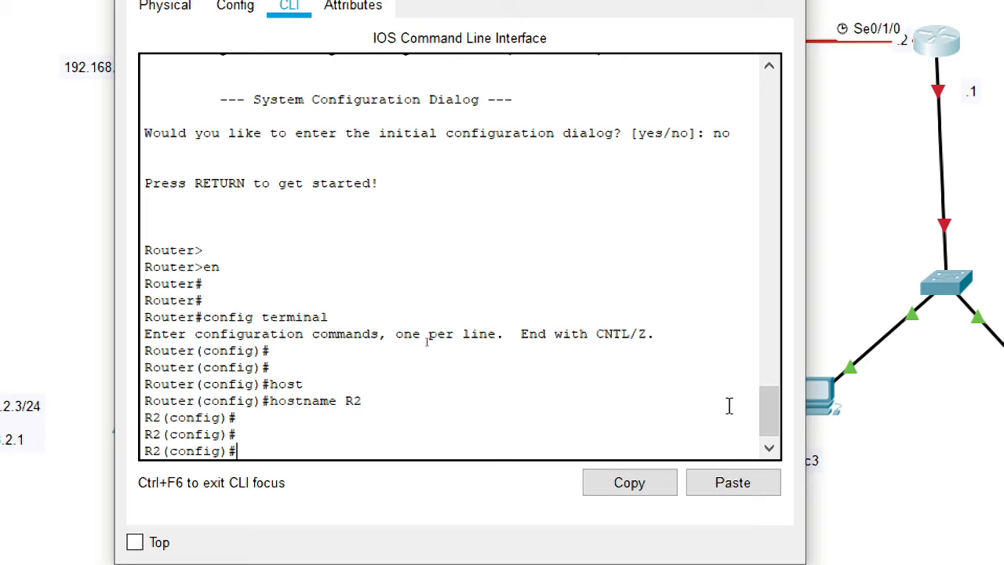
Enter interface configuration mode for se0/1/0 on R2
type("int se")
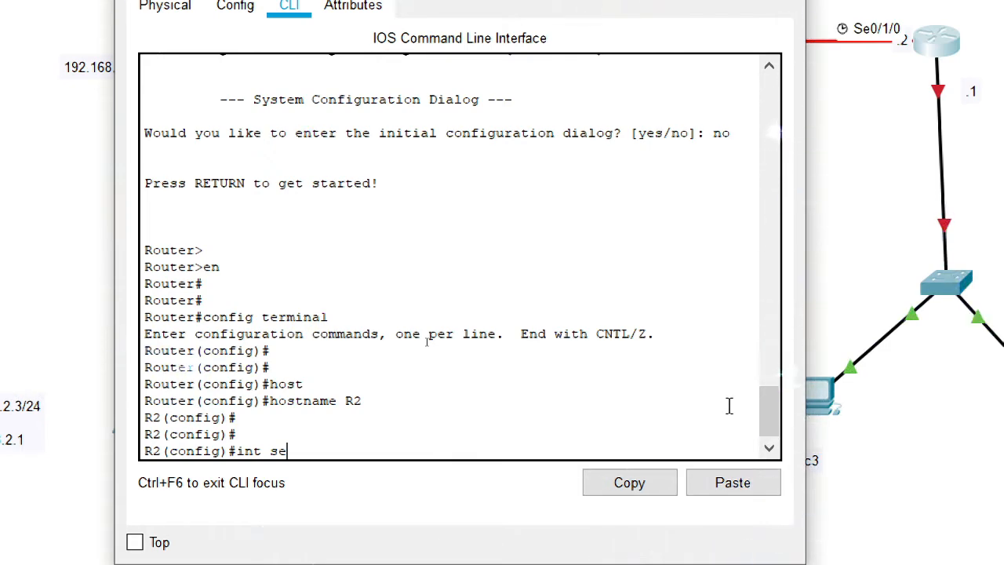
type("0/1/0")
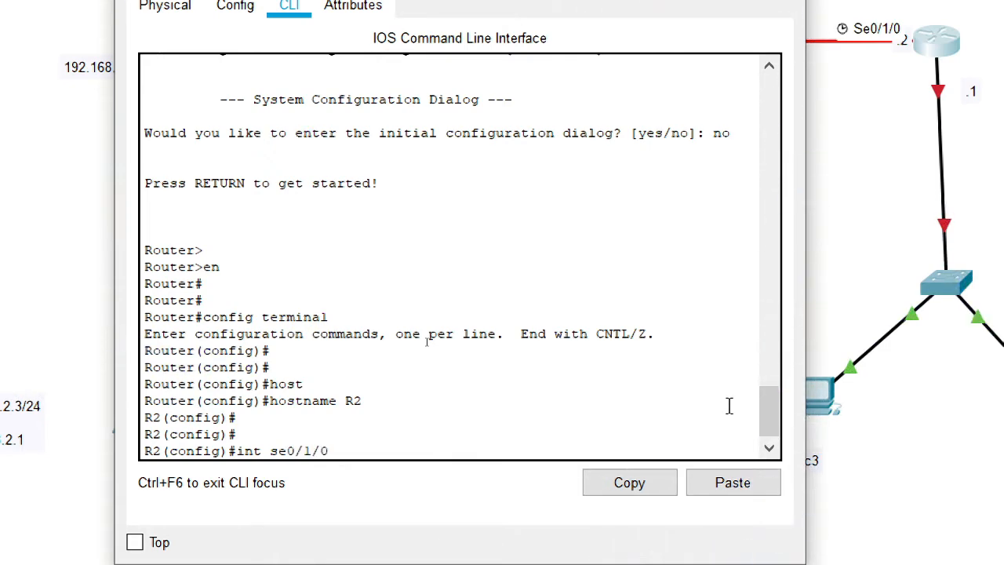
key("Return")
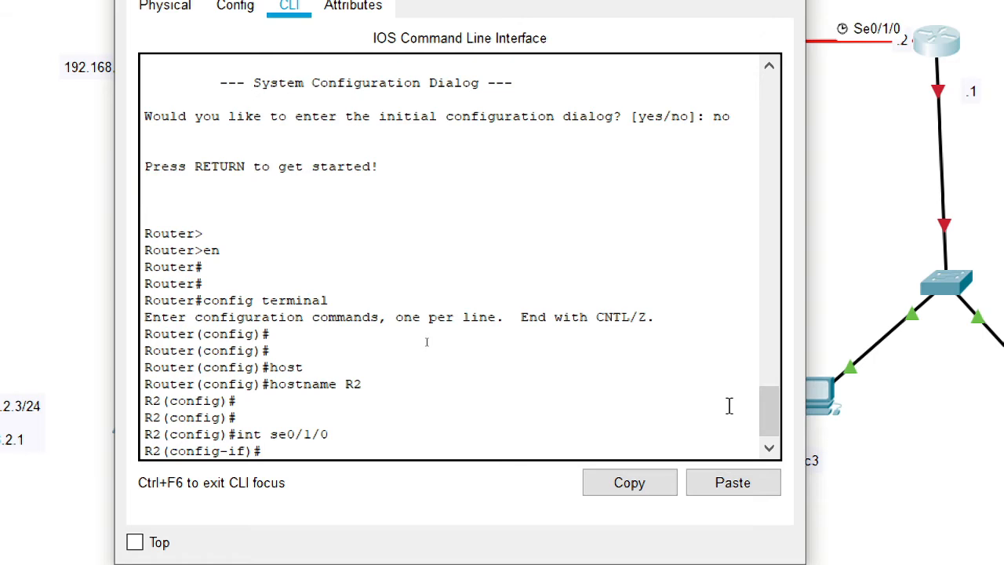
Assign IP address 192.168.1.2 with mask 255.255.255.0 to R2's se0/1/0 interface
type("ipo ad")
key("BackSpace")
type("dd")
key("Tab")
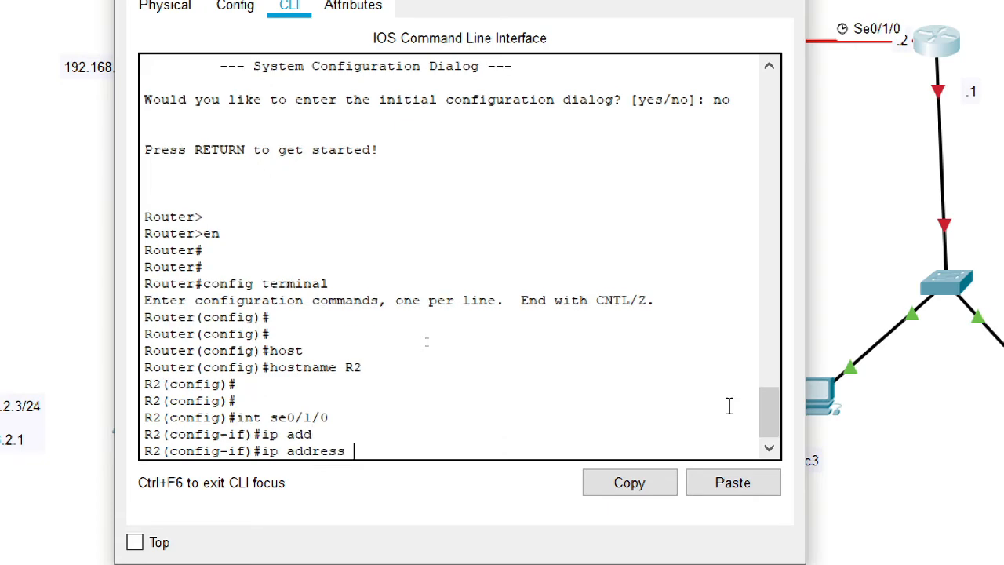
type("192")
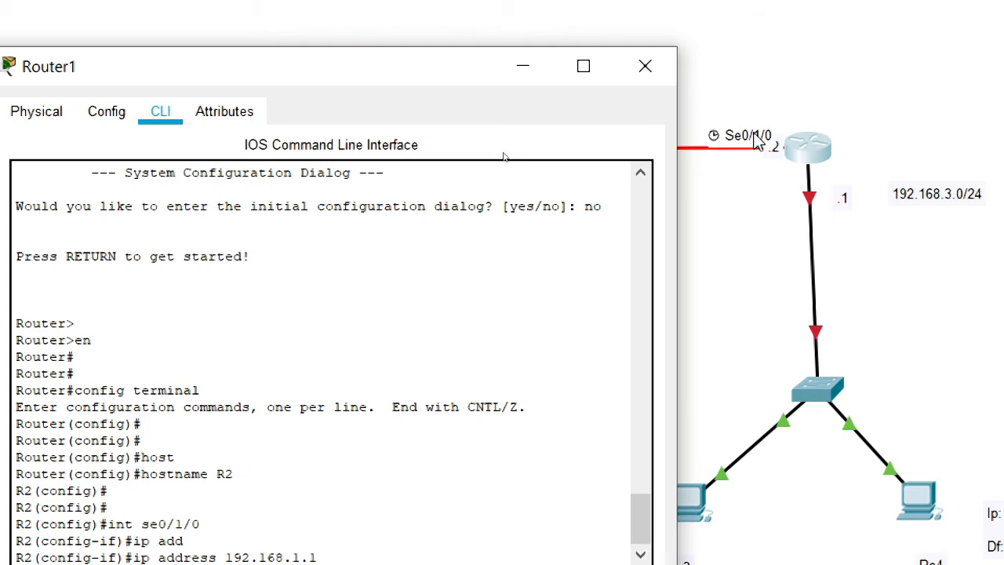
type(".168.1.1")
key("BackSpace")
type("2")
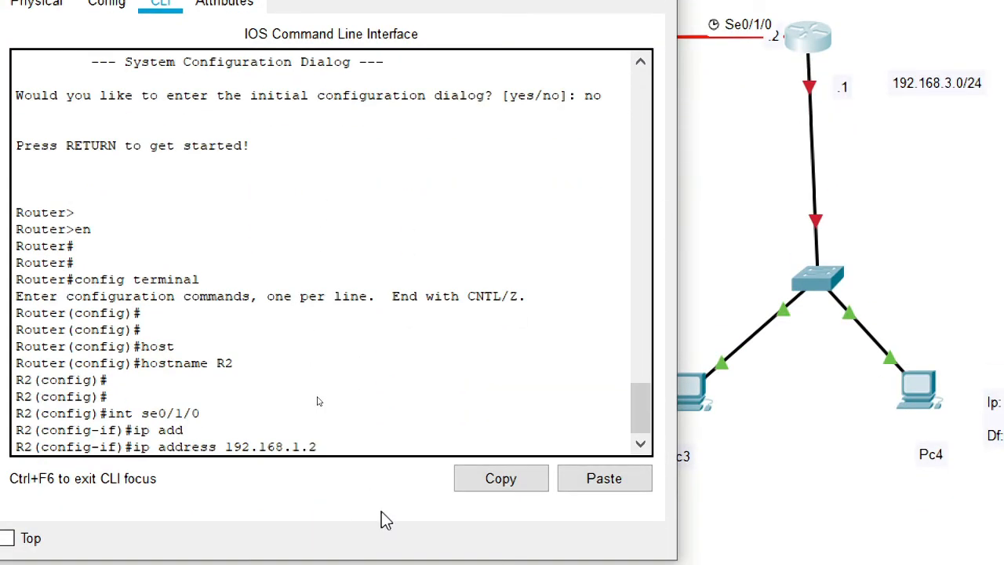
type(" 255.255.255.0")
key("Return")
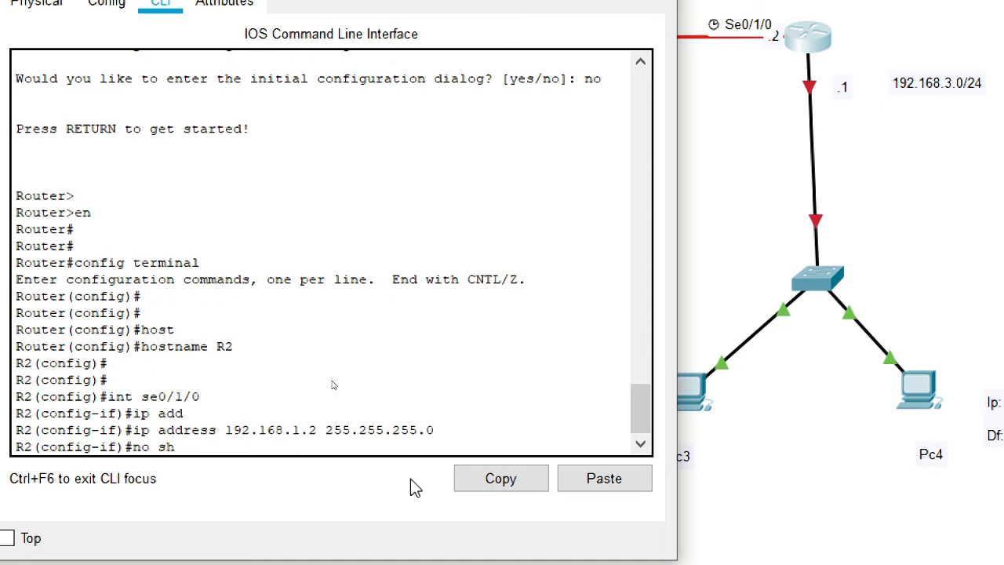
Enable R2's se0/1/0 interface with no shutdown and check the serial link in the topology
type("no sh")
key("Return")
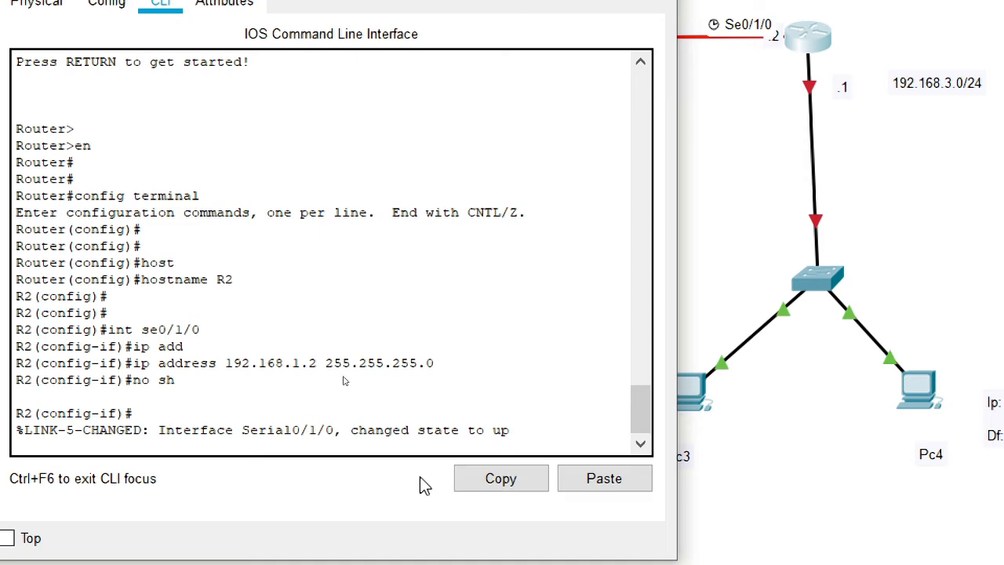
left_click_drag(397, 90, 433, 385)
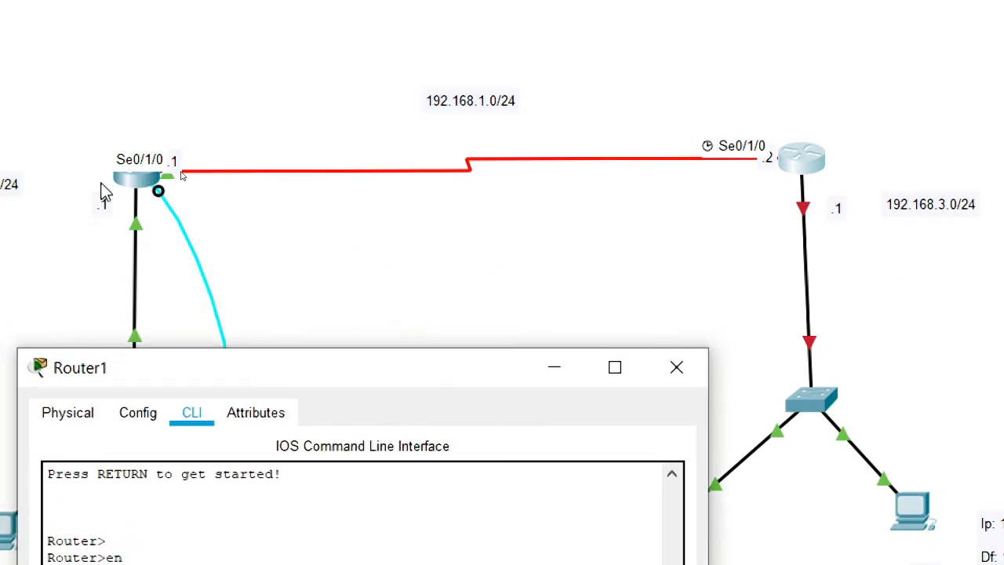
left_click(745, 73)
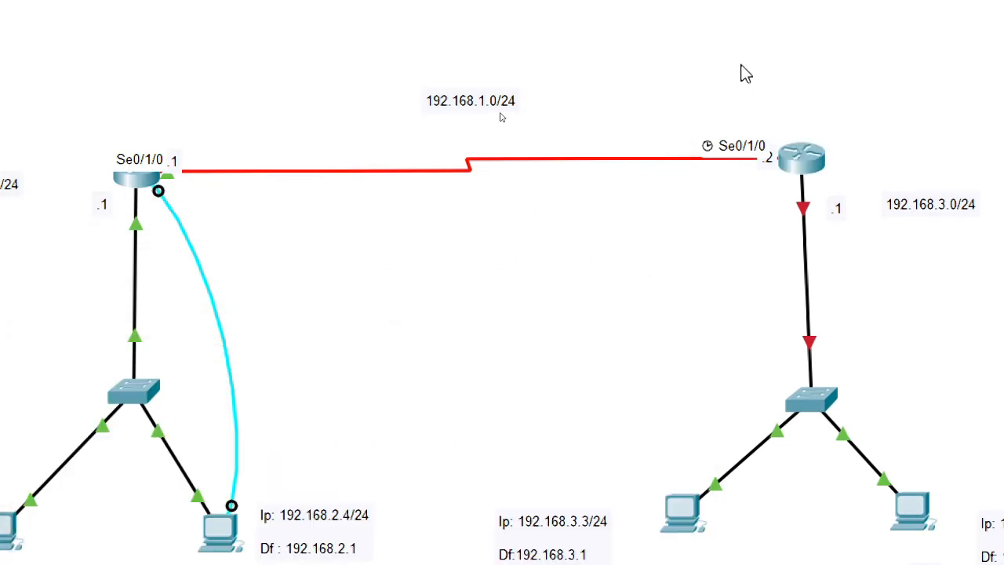
left_click(811, 163)
left_click_drag(483, 361, 460, 8)
left_click(648, 487)
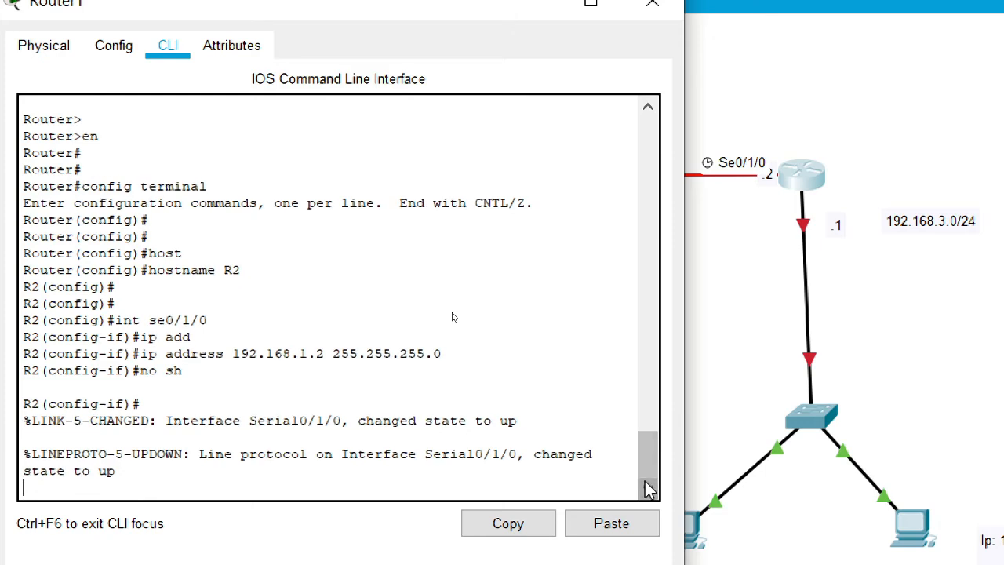
key("Return")
key("Return")
key("Return")
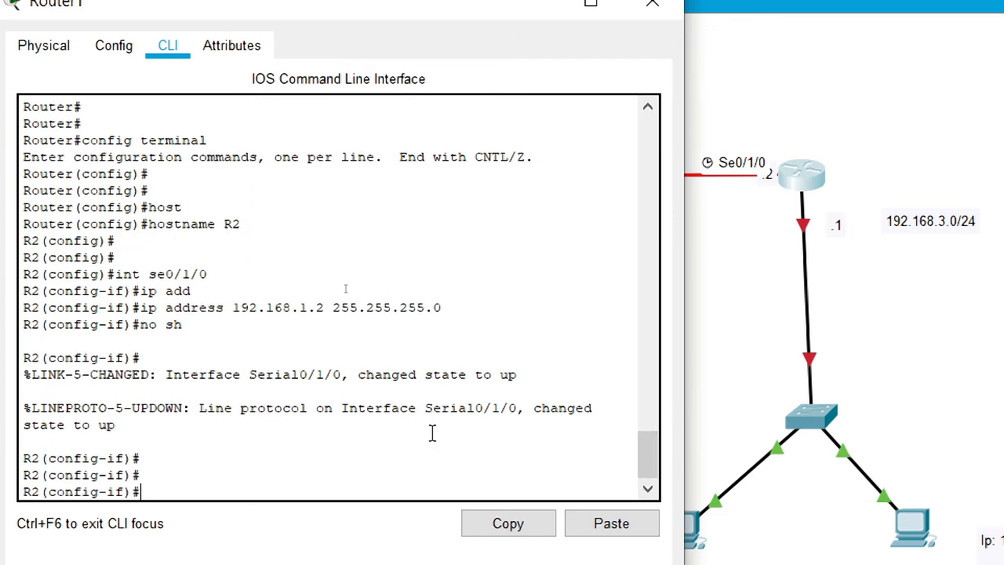
Exit the serial interface's configuration and enter interface configuration mode for g0/0 on R2
type("exu")
key("Return")
key("Return")
key("Return")
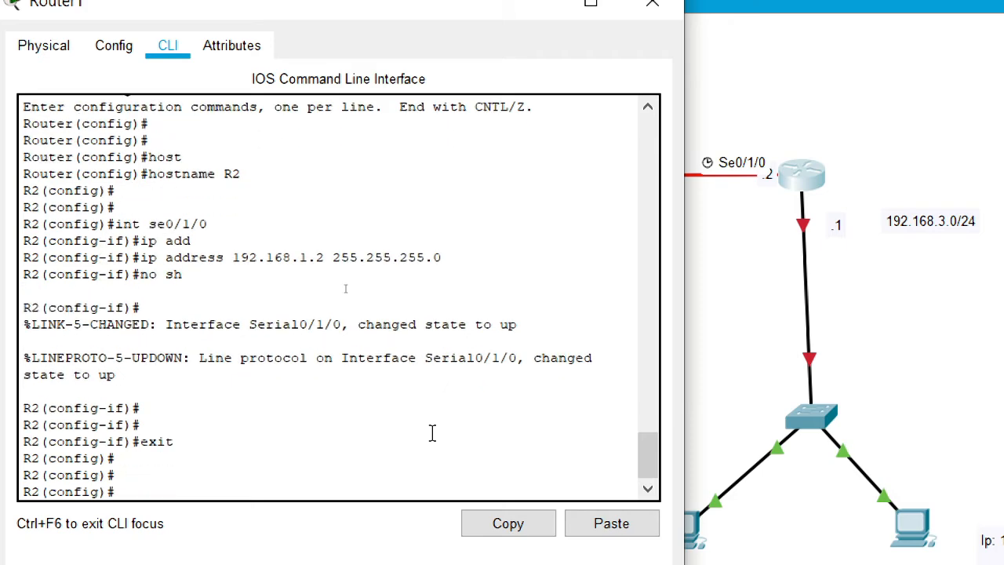
type("int g0/0")
key("Return")
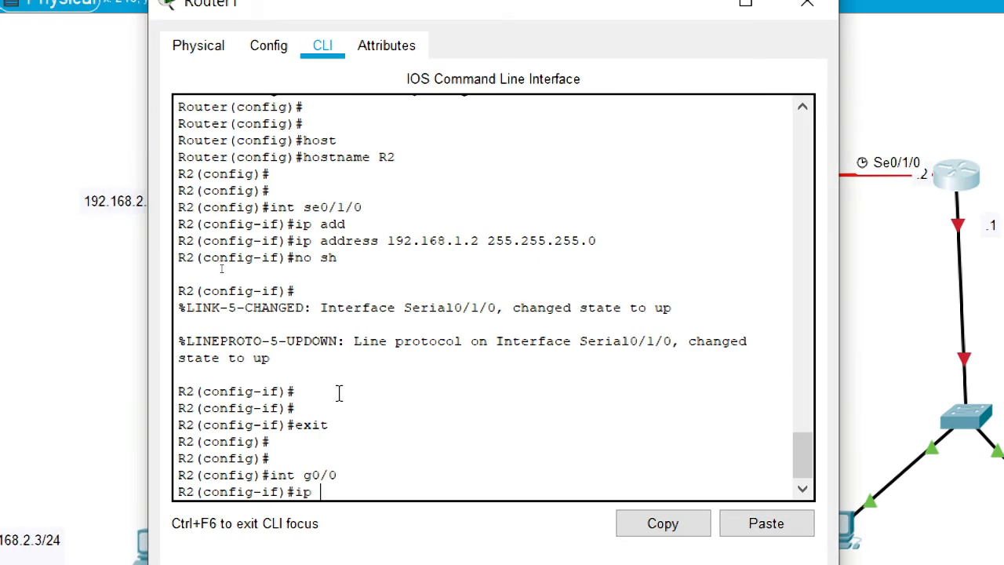
Assign IP address 192.168.3.1 with mask 255.255.255.0 to R2's g0/0 interface and enable it with no shutdown
type("ip add")
key("Tab")
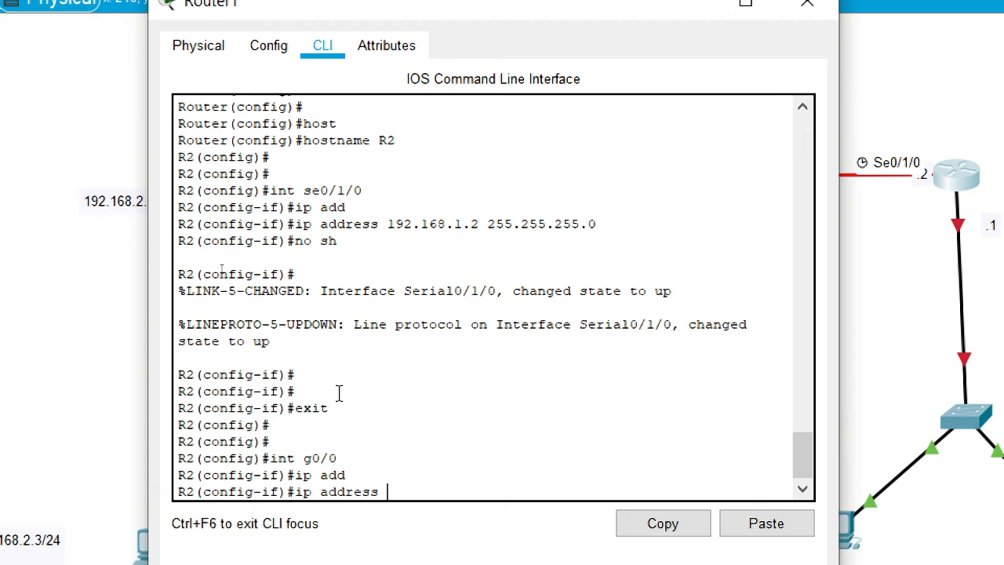
type("192.168.3.1")
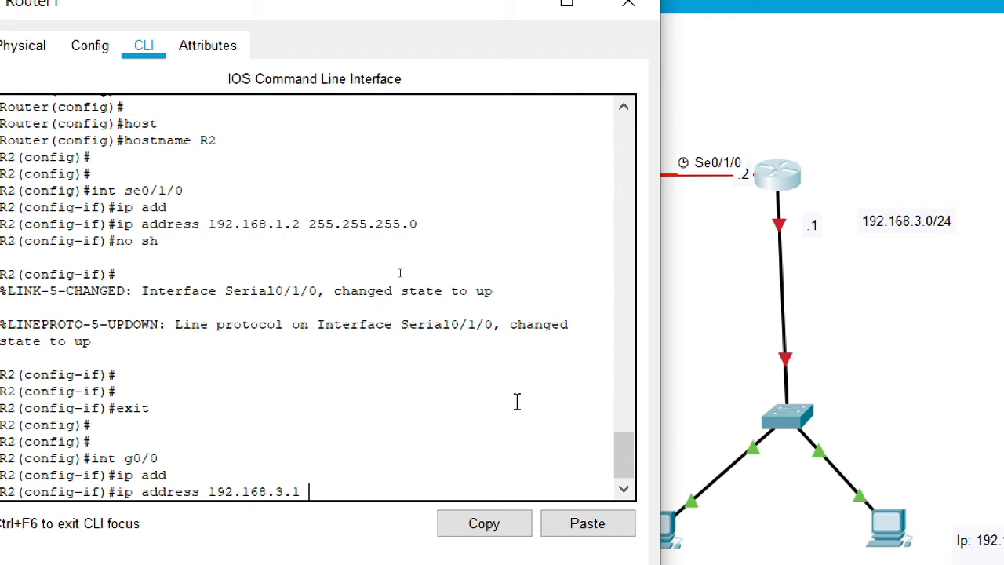
type(".255.255.0")
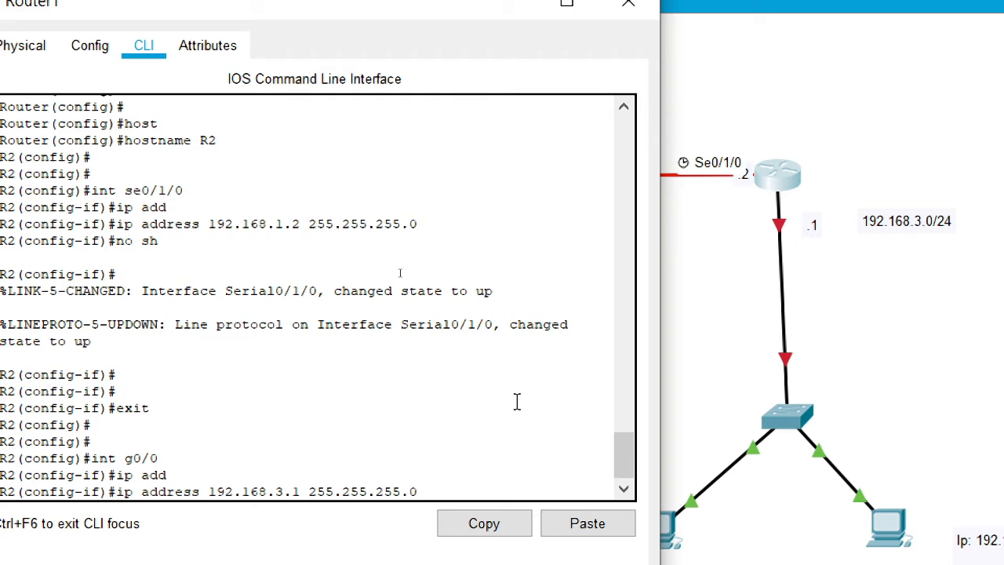
key("Return")
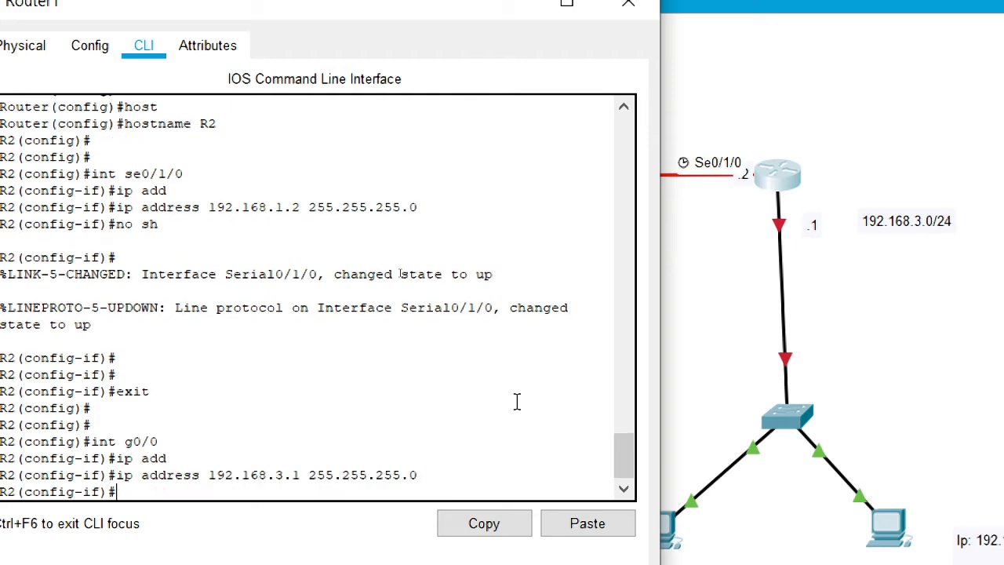
type("no sh")
key("Return")
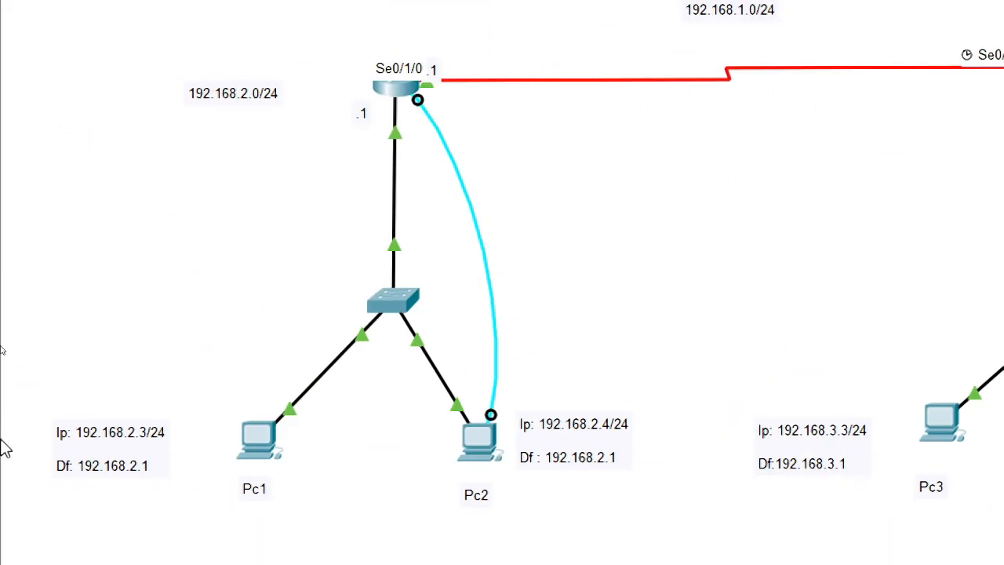
Open Pc1's IP configuration and set the static address 192.168.2.3 with subnet mask 255.255.255.0
left_click(261, 447)
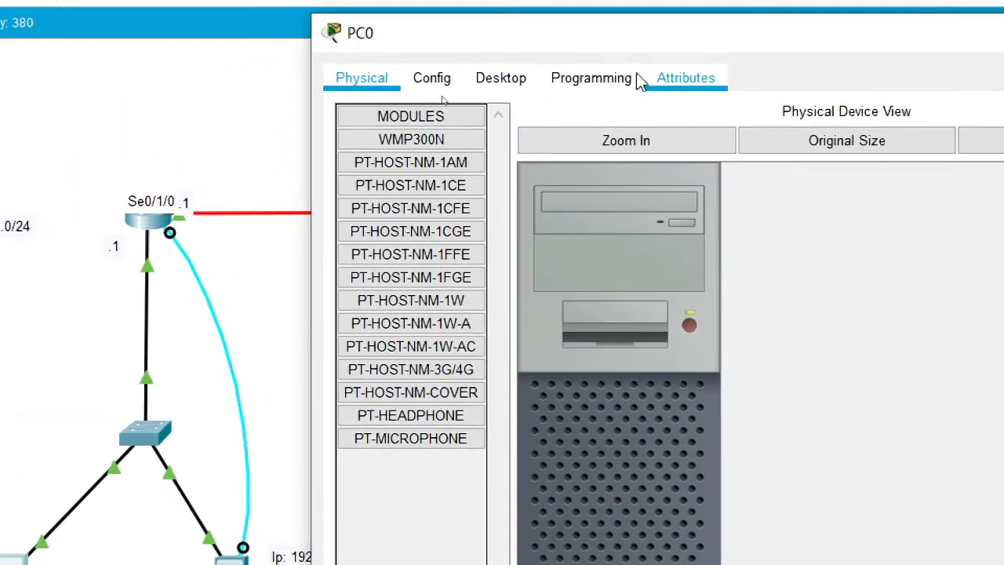
left_click(502, 76)
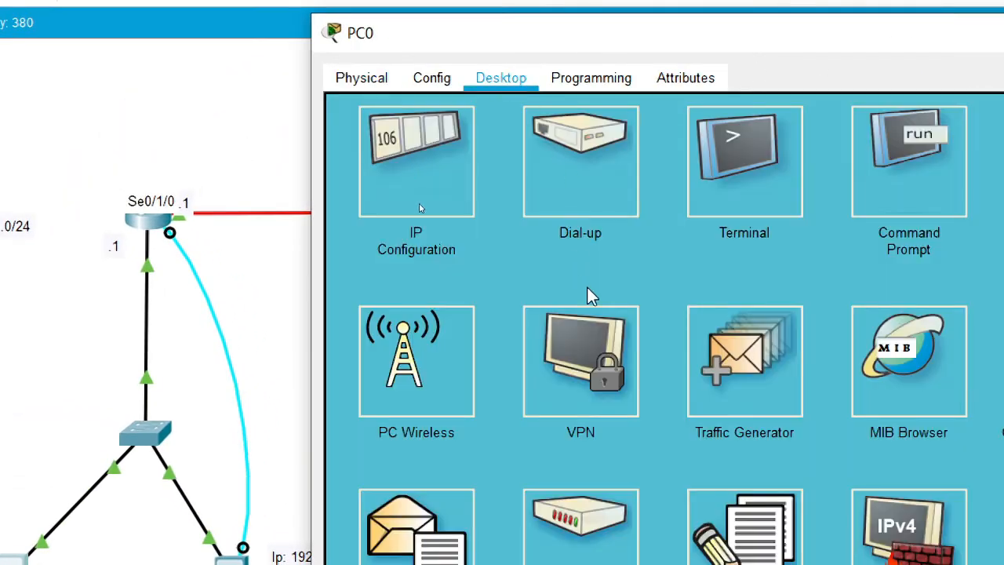
left_click(396, 161)
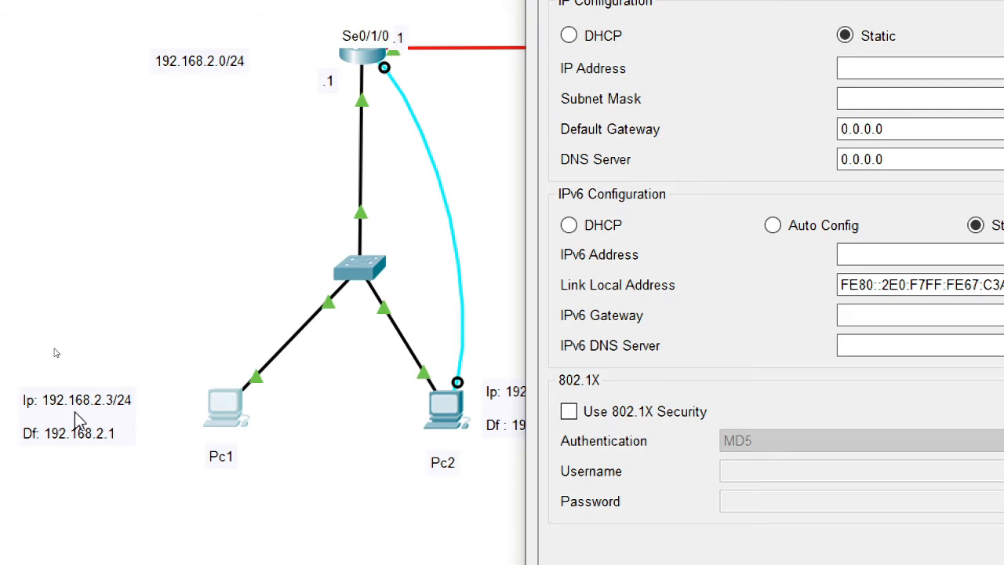
left_click(997, 69)
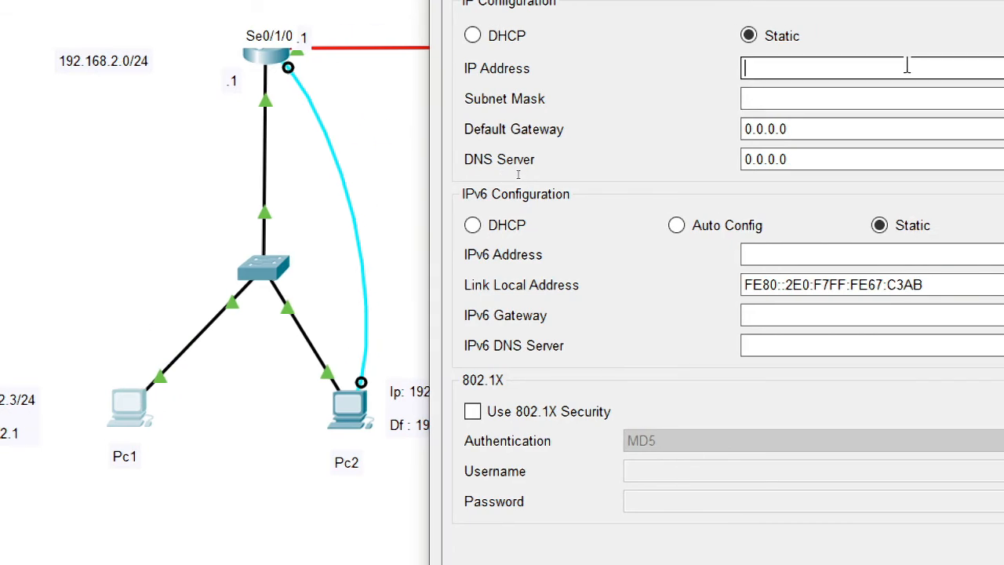
type("192.168.2.3")
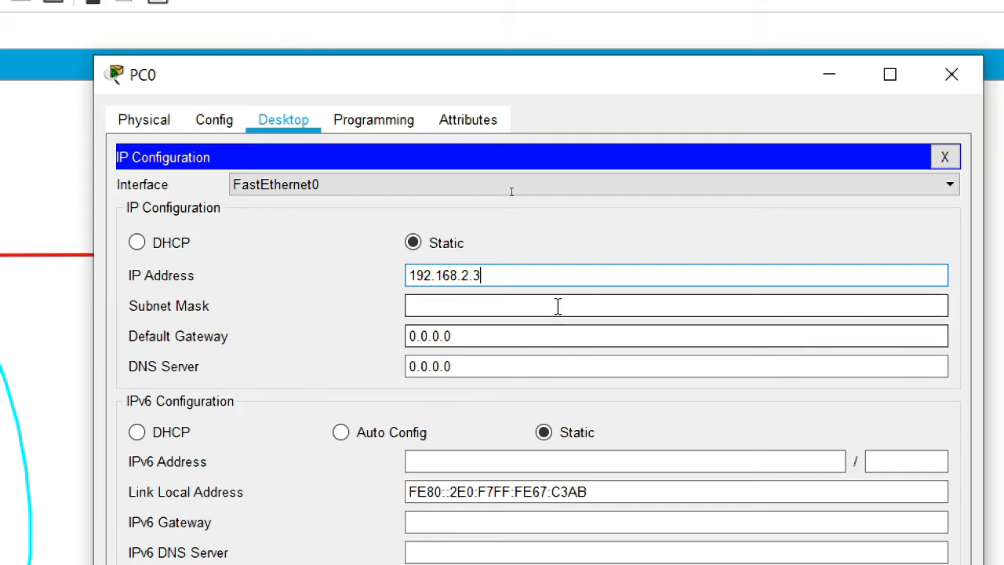
left_click(893, 100)
Set Pc1's default gateway to 192.168.2.1 and close its window
left_click_drag(562, 345, 332, 350)
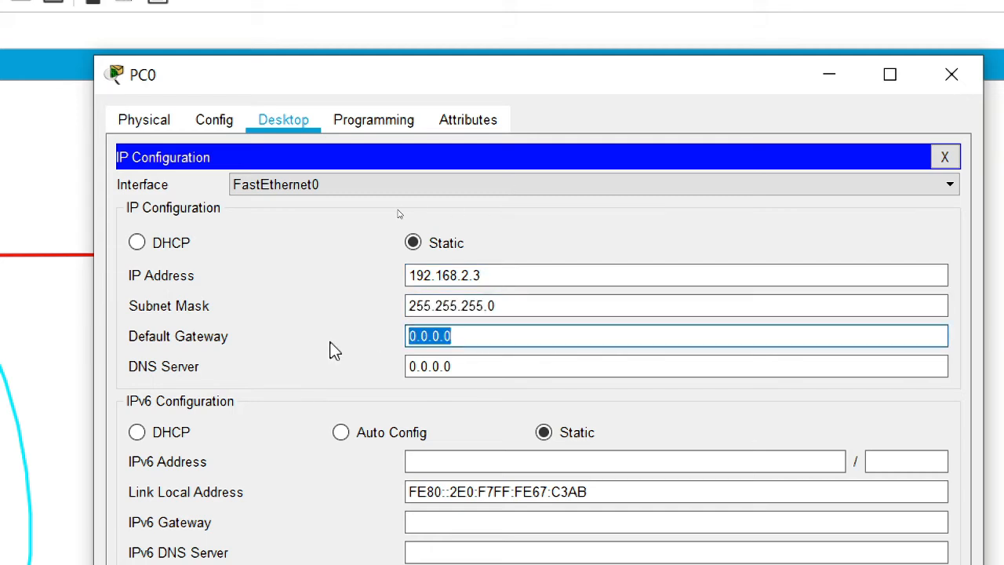
type("192.168")
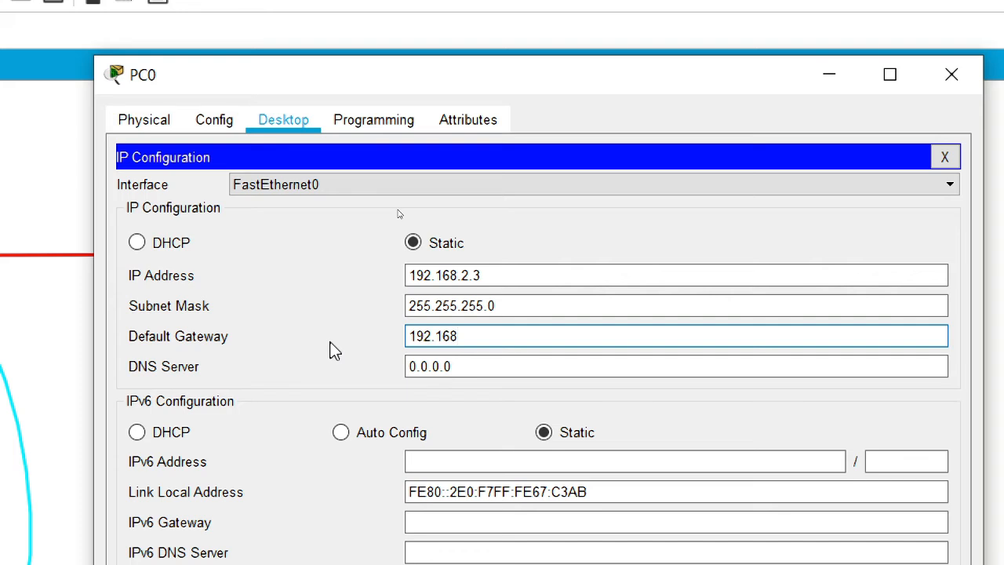
type("2")
key("BackSpace")
type(".2")
type(".2")
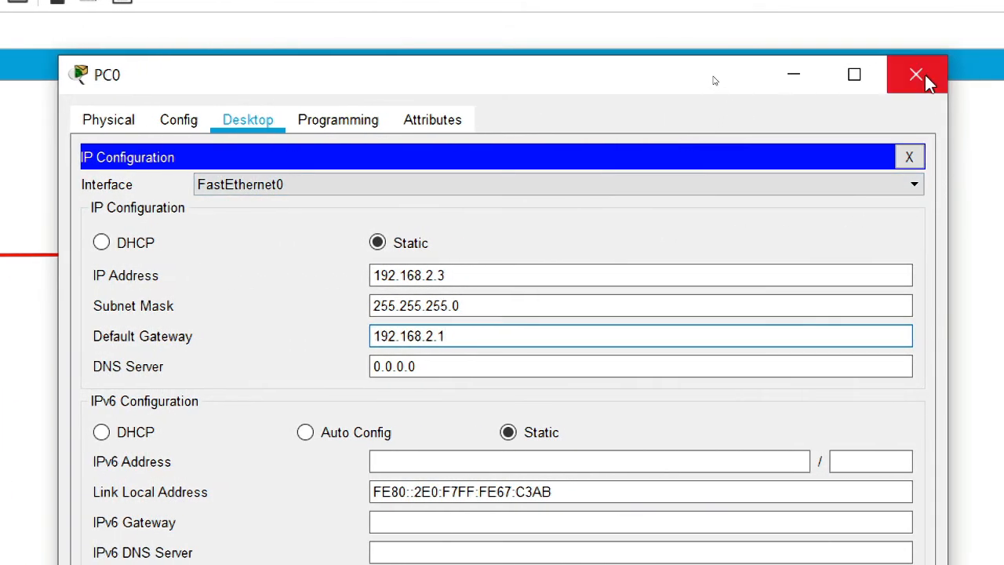
left_click(925, 74)
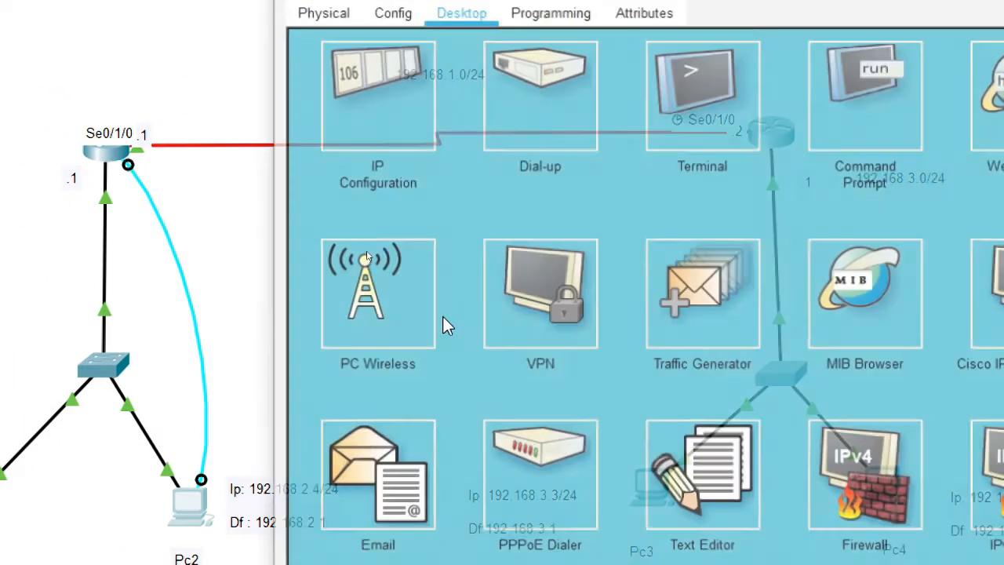
Open Pc2's IP configuration and set the static address 192.168.2.4 with subnet mask 255.255.255.0
left_click(403, 134)
left_click(652, 167)
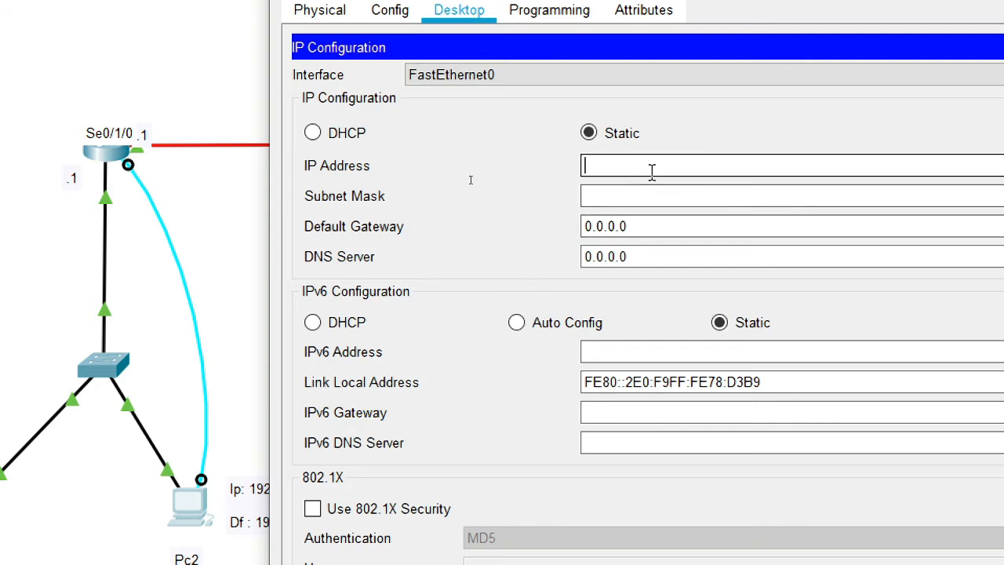
type("192")
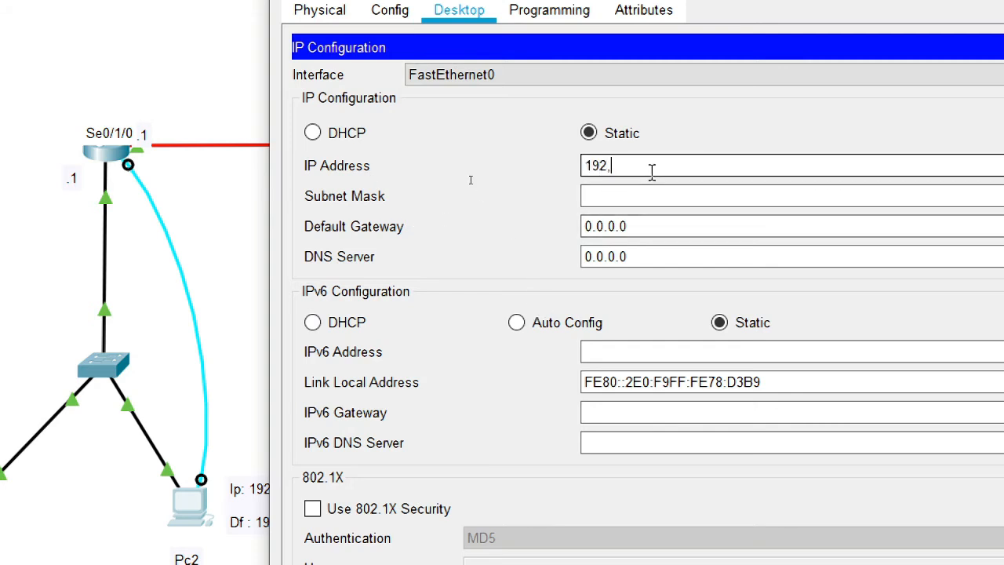
type(".168.2.4")
key("Tab")
Set Pc2's default gateway to 192.168.2.1 and close its window
key("Tab")
type("192")
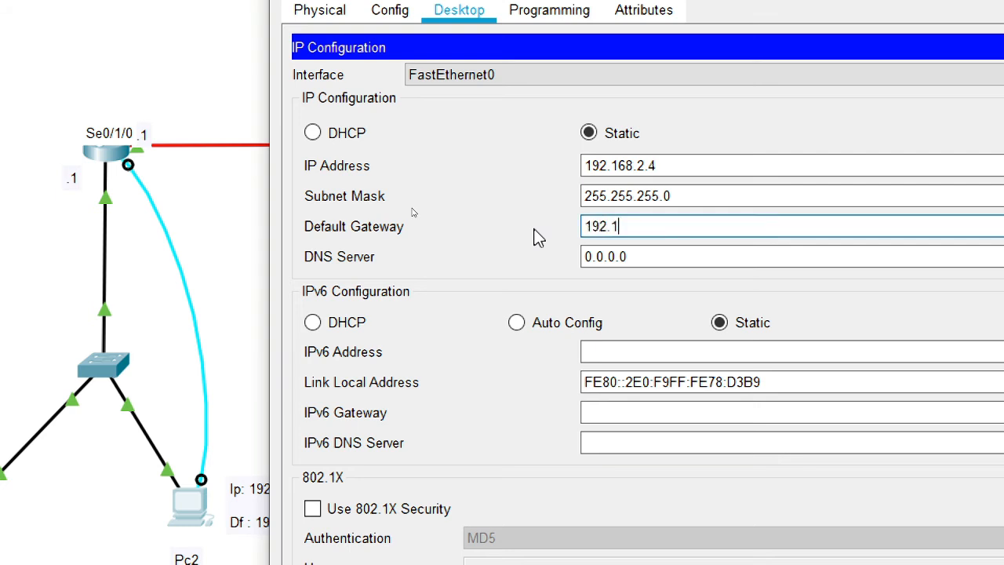
type(".168.2.1")
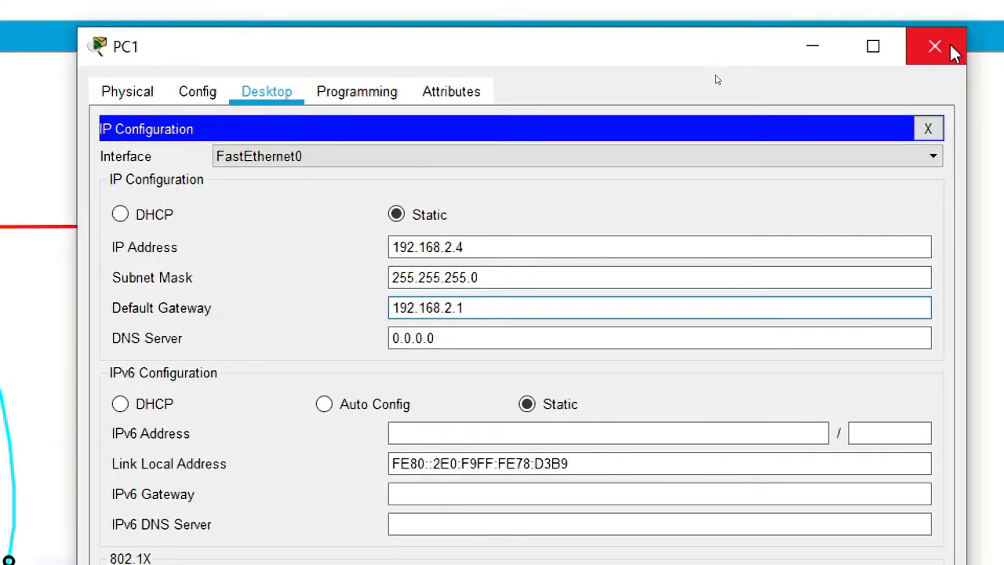
left_click(947, 43)
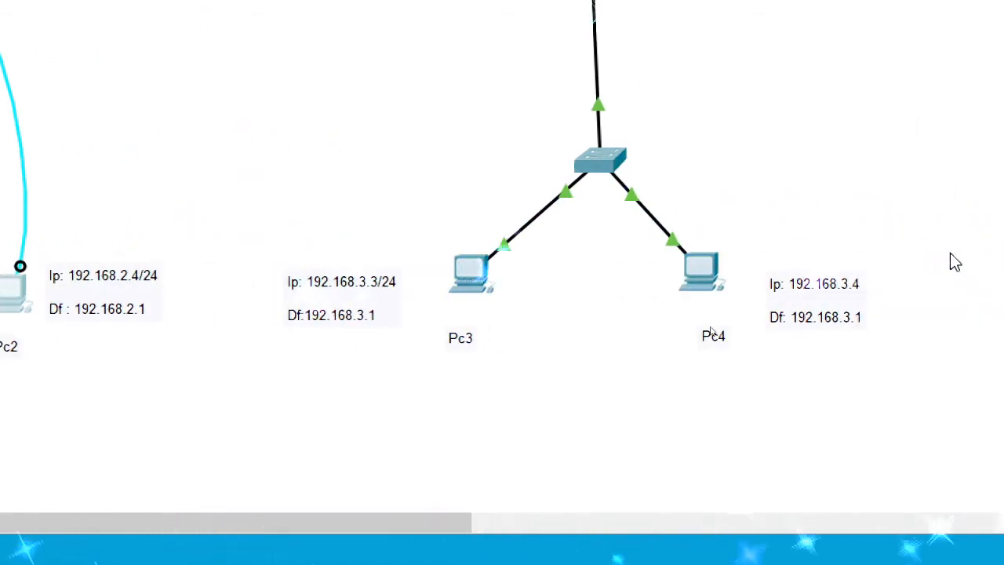
Open Pc3's IP configuration and set the static address 192.168.3.3 with subnet mask 255.255.255.0
left_click(469, 273)
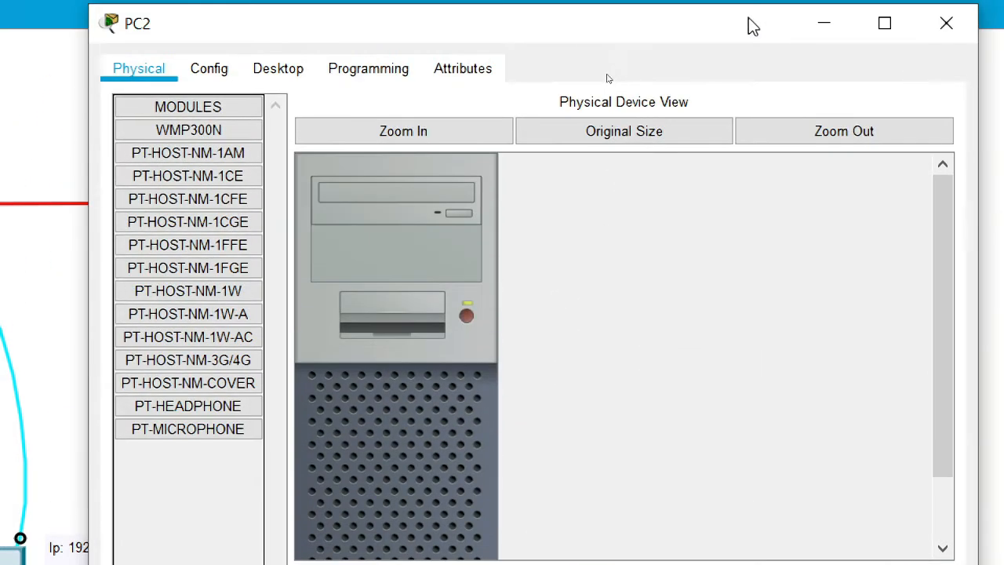
left_click(295, 69)
left_click(237, 160)
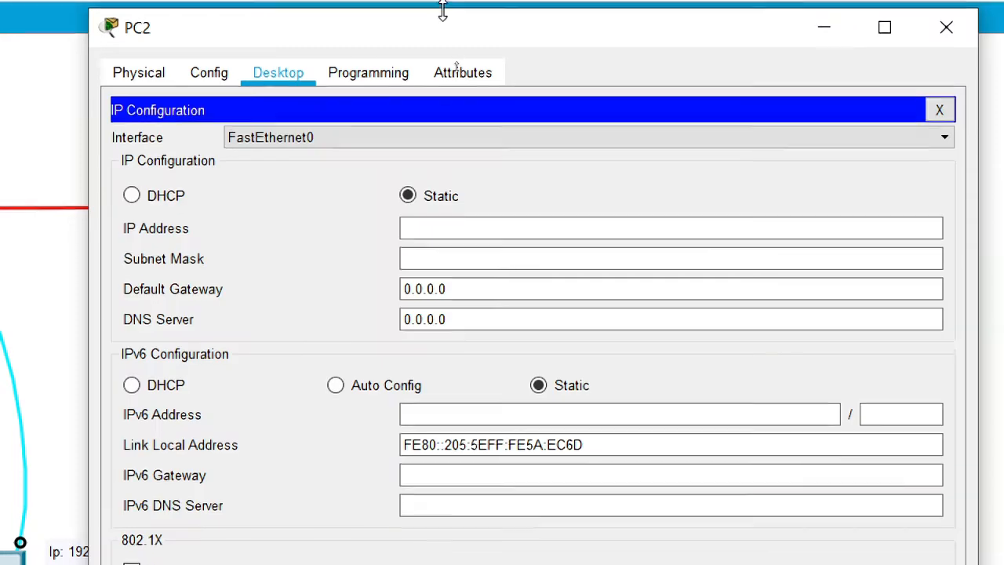
left_click_drag(437, 27, 756, 62)
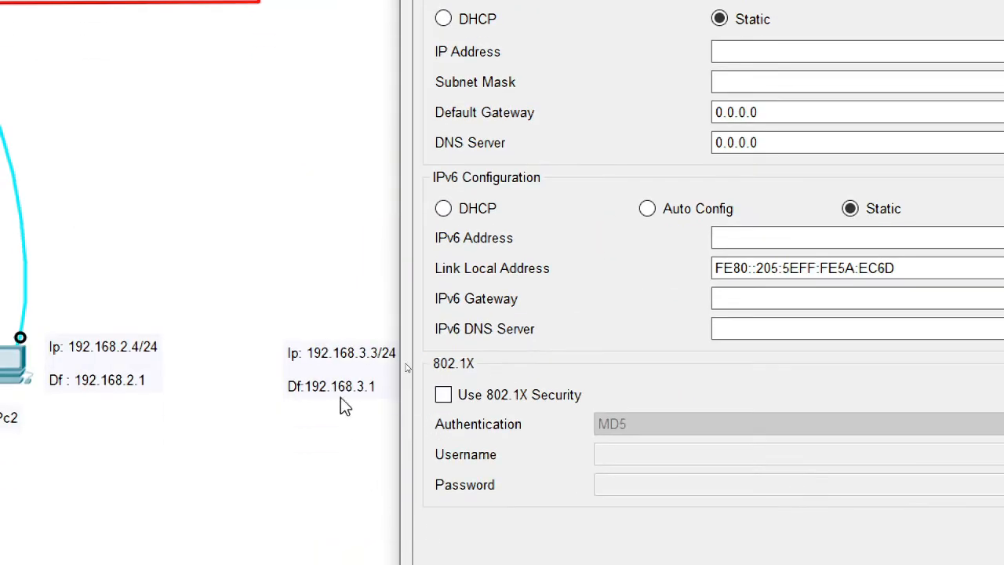
left_click(798, 118)
type("192.168")
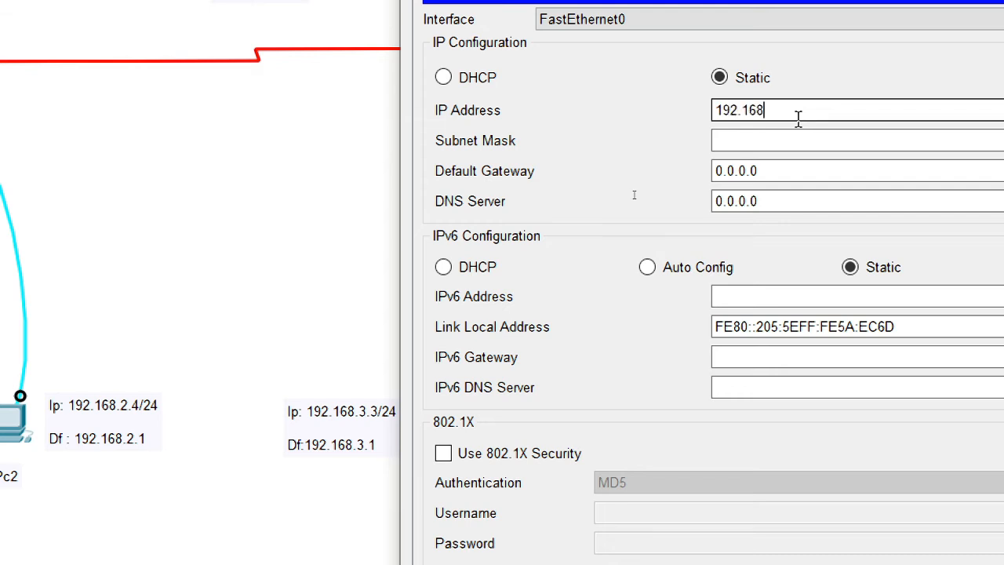
type(".3.3")
left_click(796, 138)
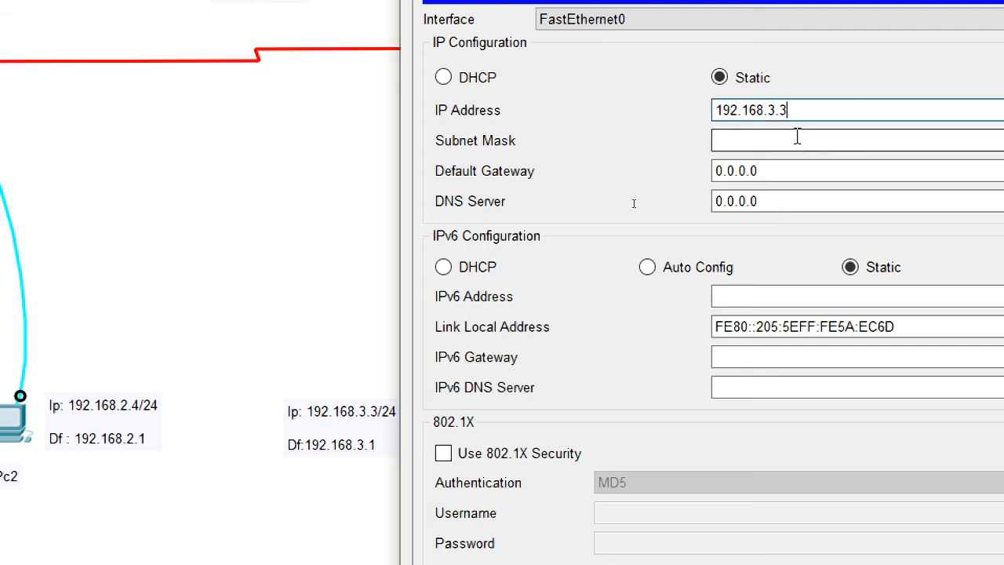
Set Pc3's default gateway to 192.168.3.1 and close its window
left_click(807, 170)
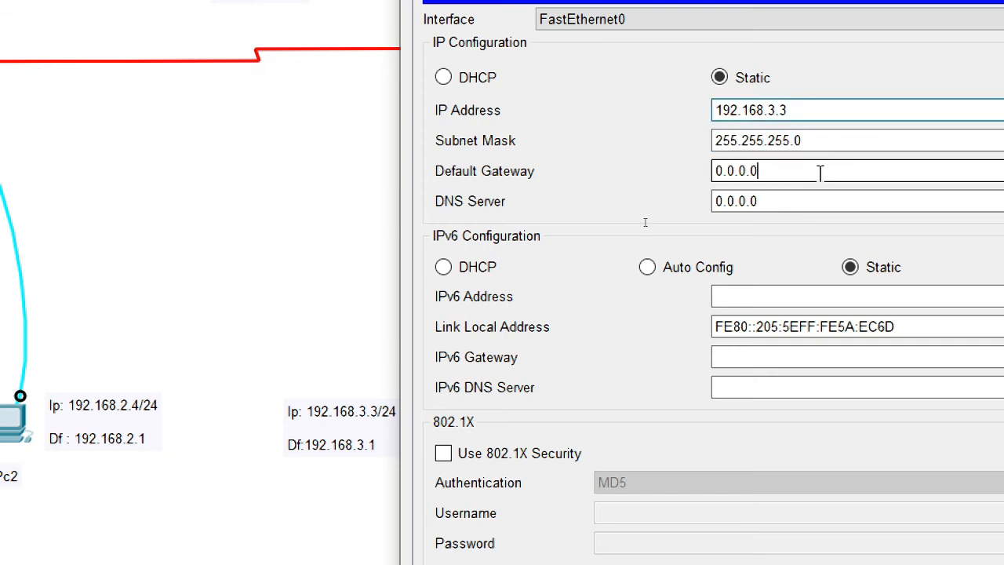
left_click_drag(821, 170, 657, 168)
type("168")
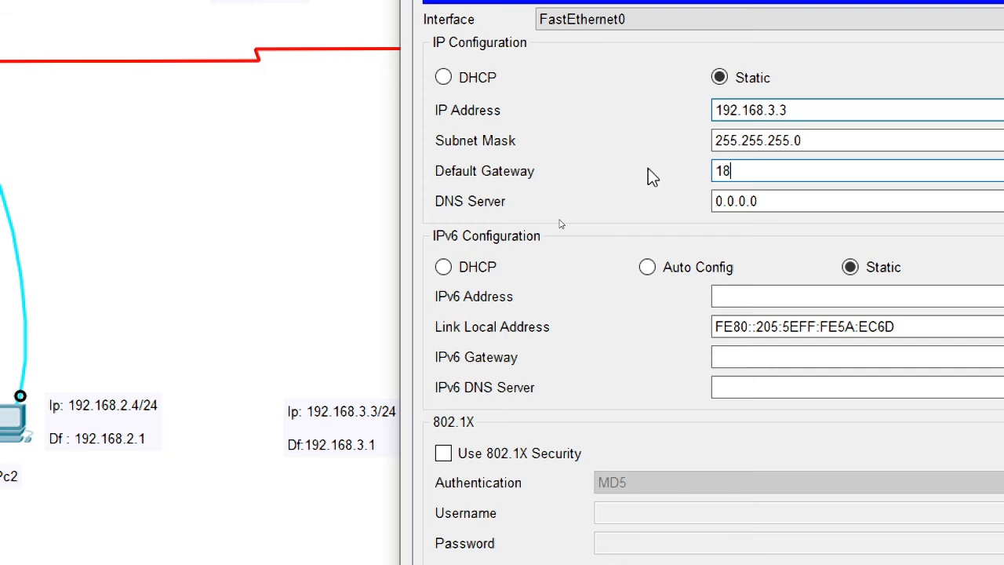
key("BackSpace")
type("92.168.3.1")
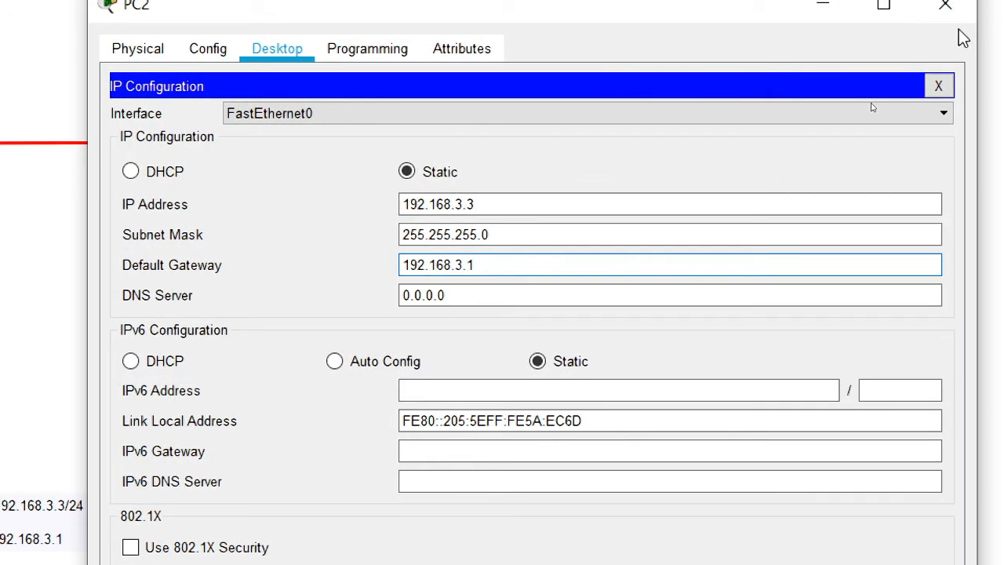
left_click_drag(519, 206, 349, 205)
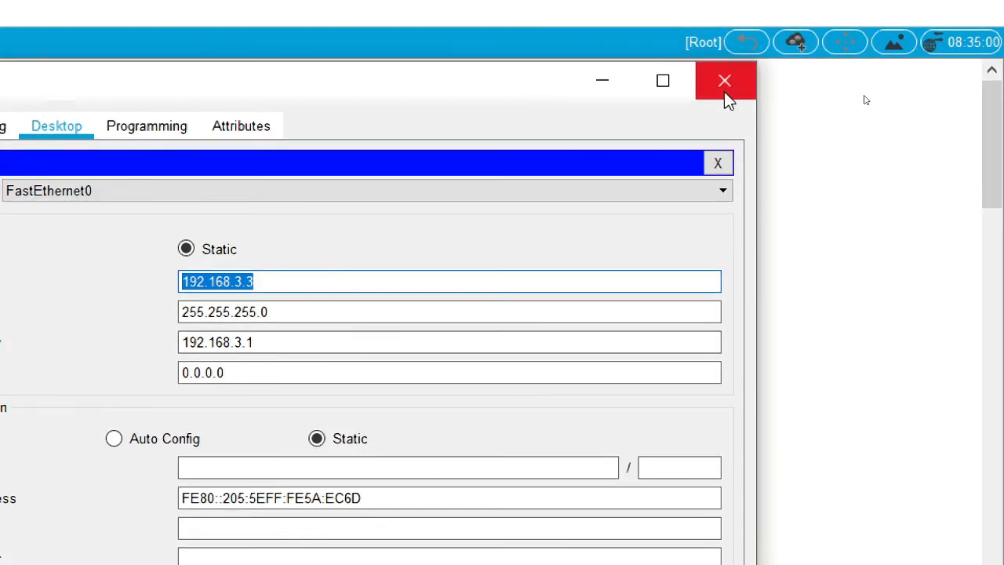
left_click(945, 10)
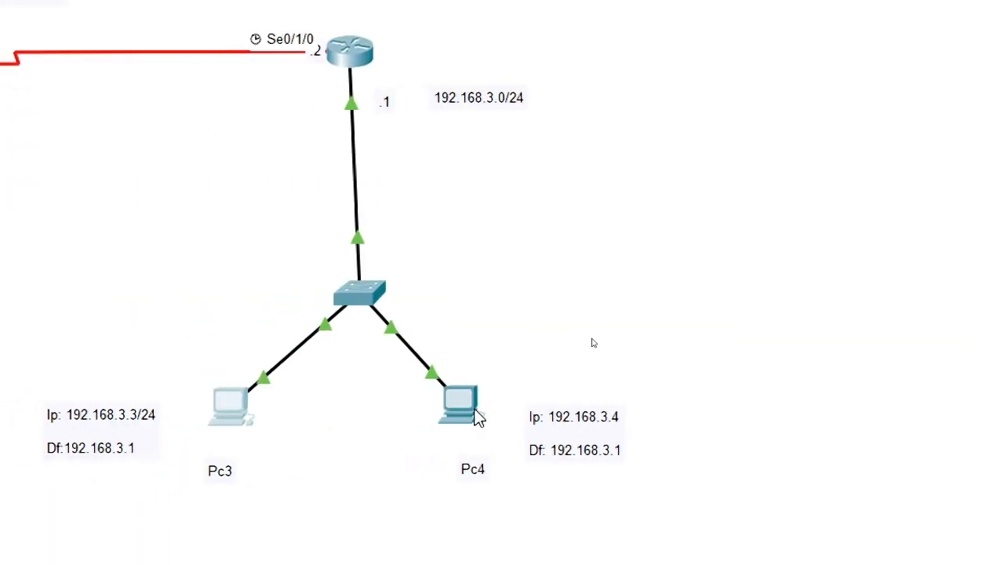
Open Pc4's IP configuration and set the static address 192.168.3.4 with subnet mask 255.255.255.0
left_click(478, 411)
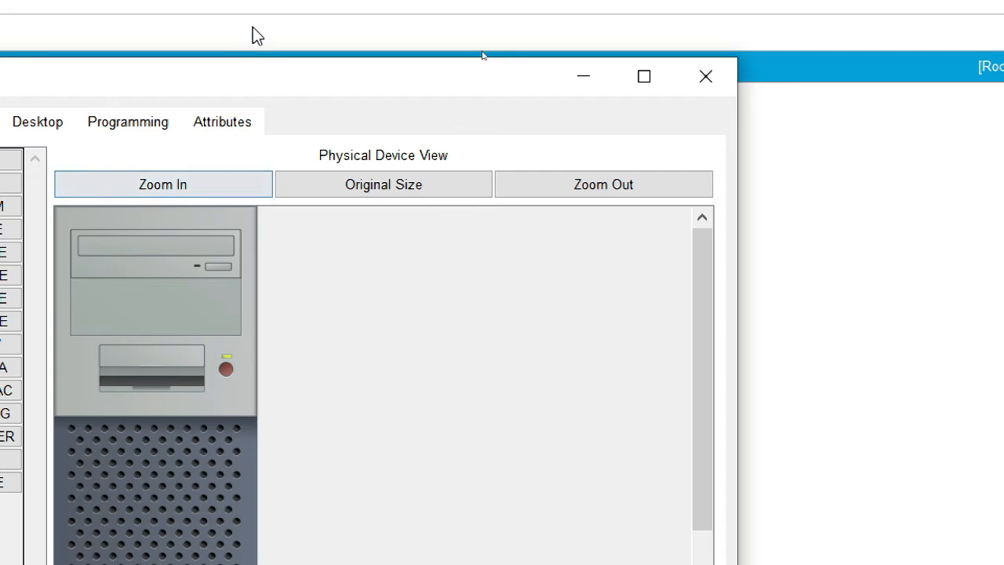
left_click(55, 120)
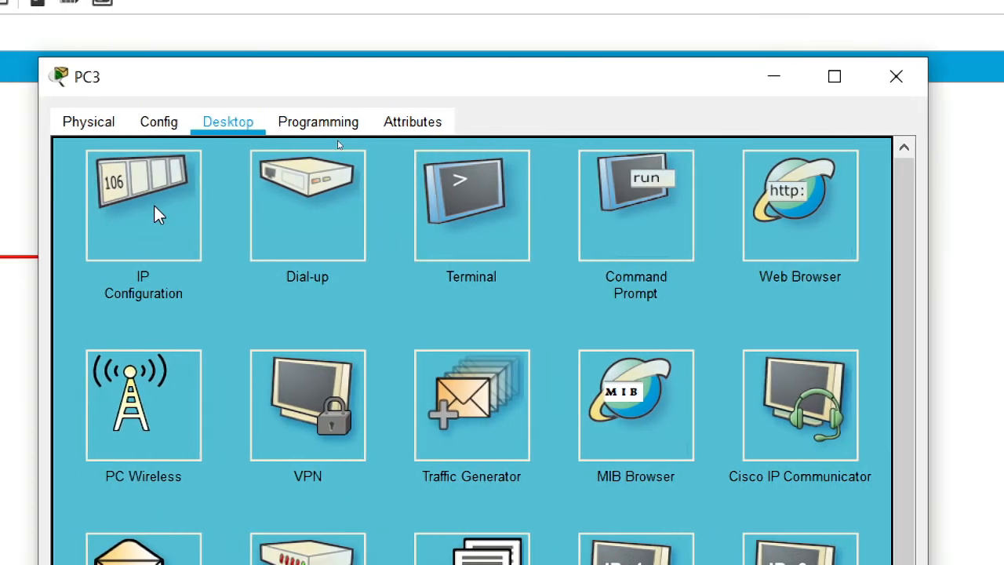
left_click(157, 213)
left_click(422, 277)
type("192.168.3.3")
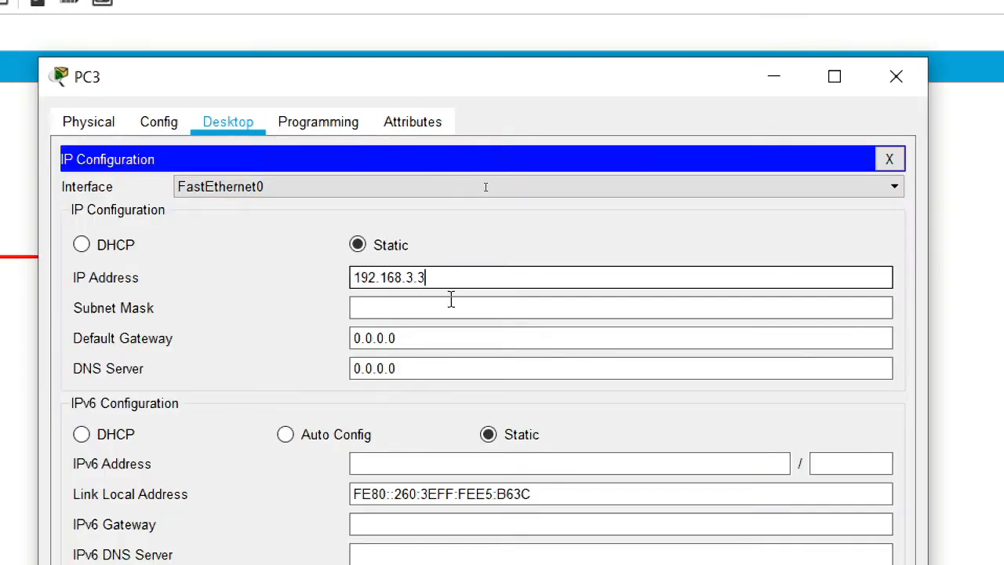
key("BackSpace")
type("4")
key("BackSpace")
left_click(430, 308)
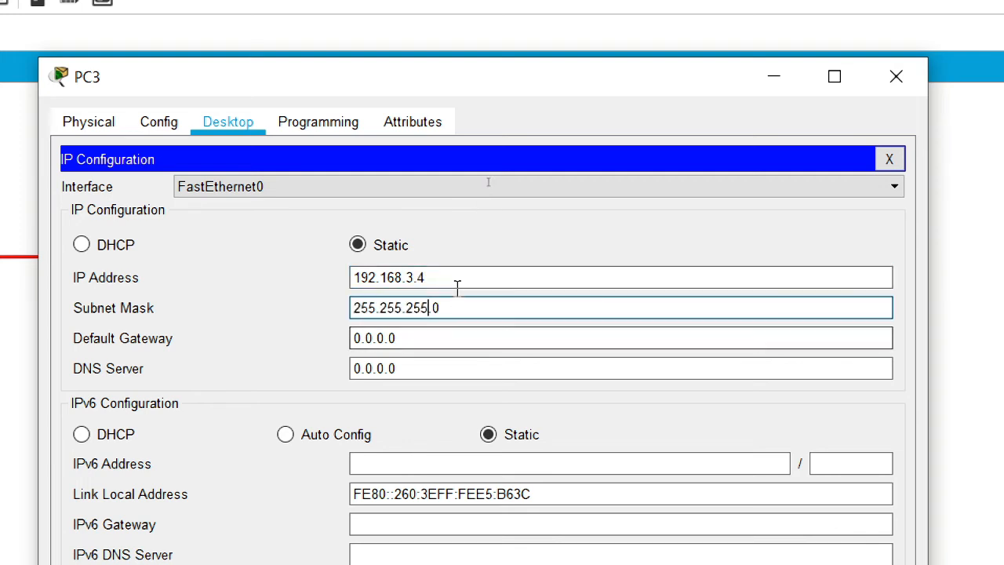
Set Pc4's default gateway to 192.168.3.1 and close its window
key("Tab")
type("192.168.3.3")
key("BackSpace")
type("1")
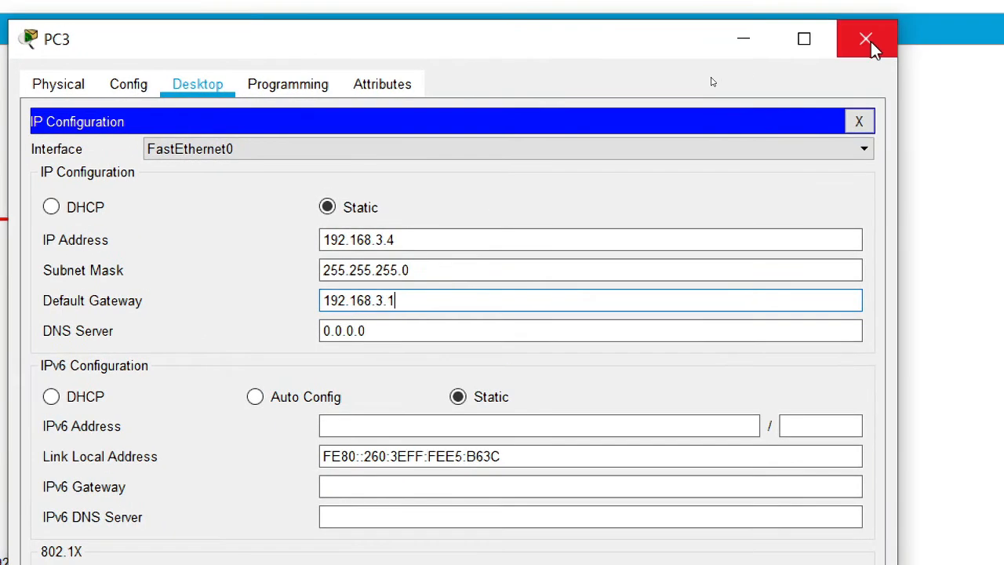
left_click(896, 76)
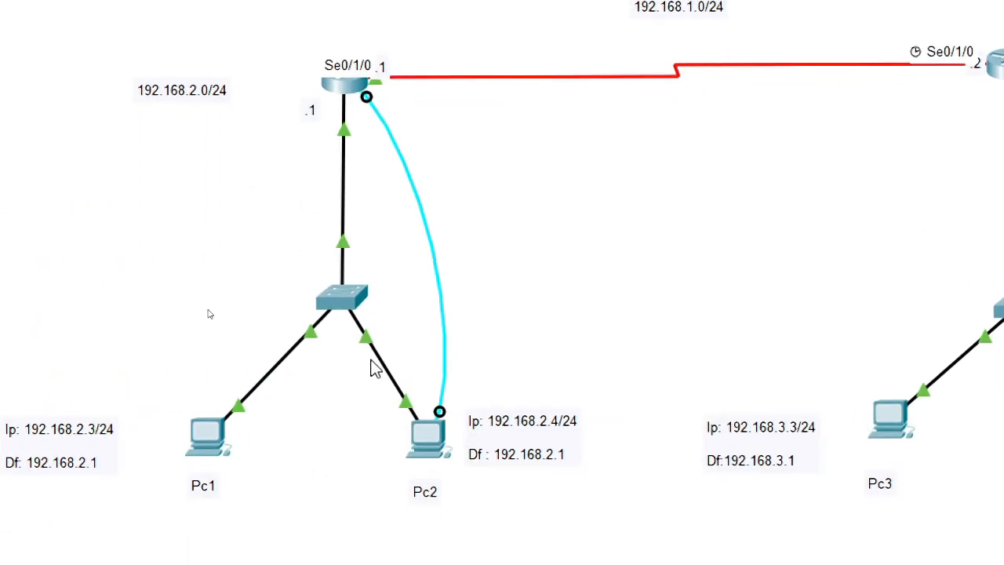
Open Pc1's Command Prompt and ping its own address, 192.168.2.3
left_click(211, 447)
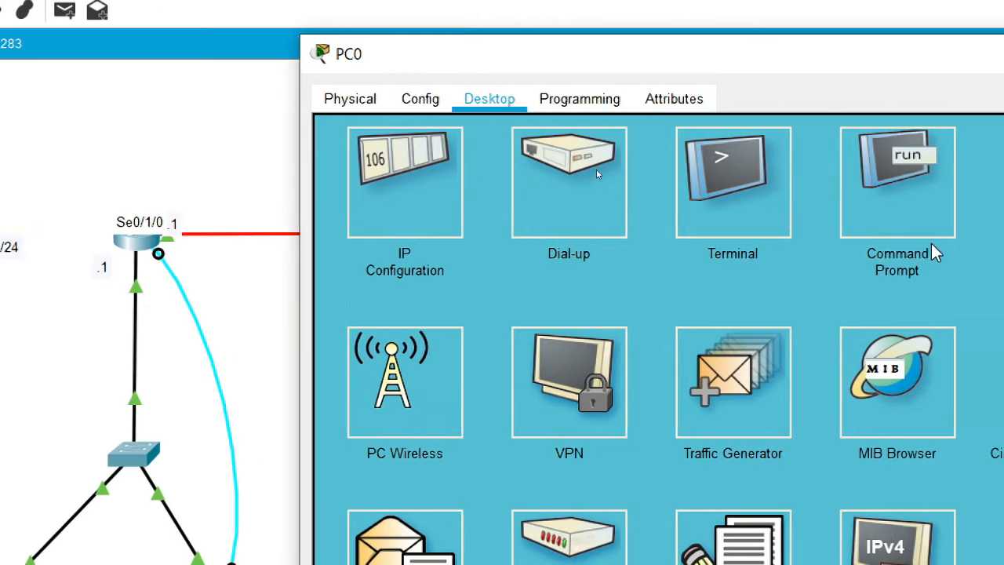
left_click(910, 208)
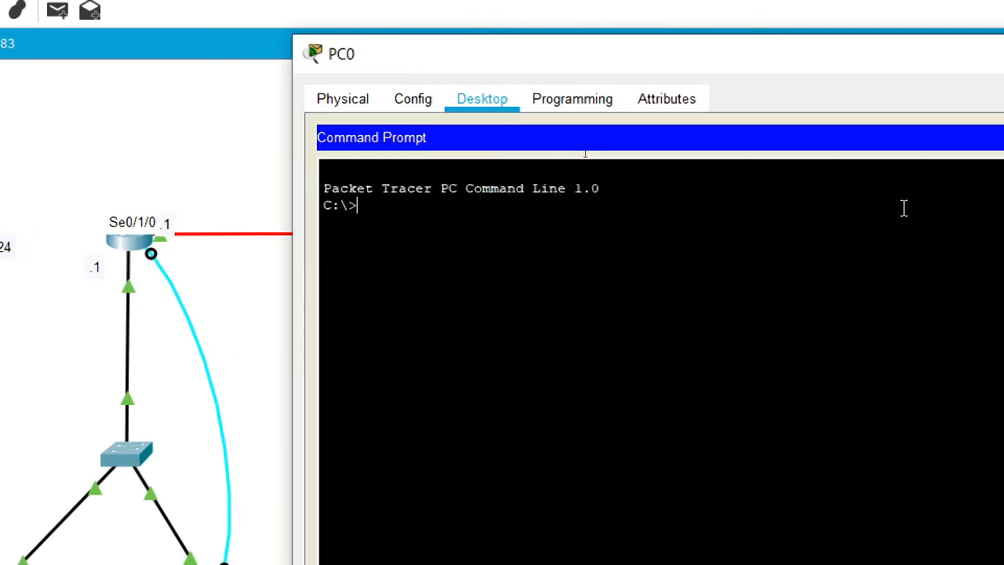
type("ping 192.168")
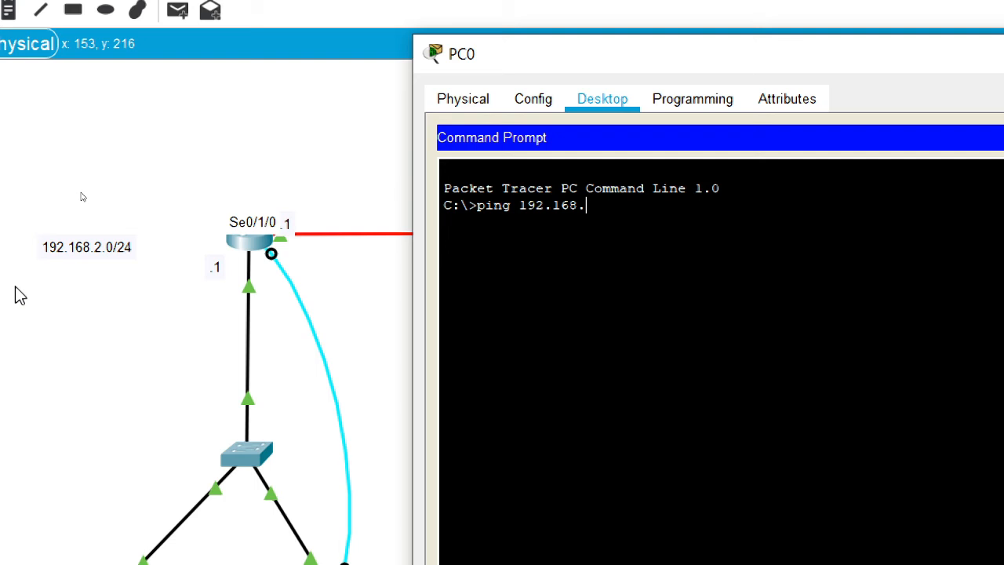
type(".2.3")
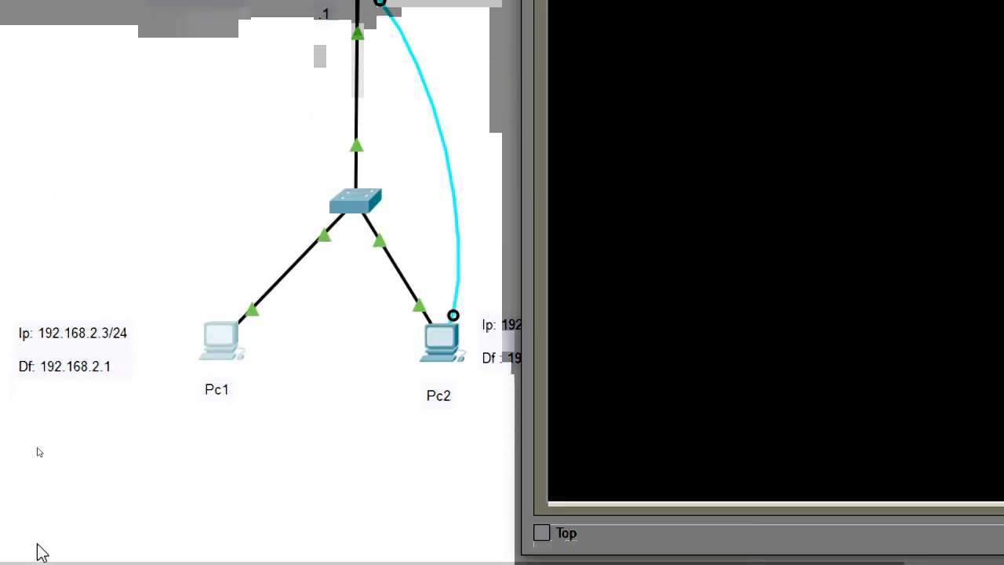
key("Return")
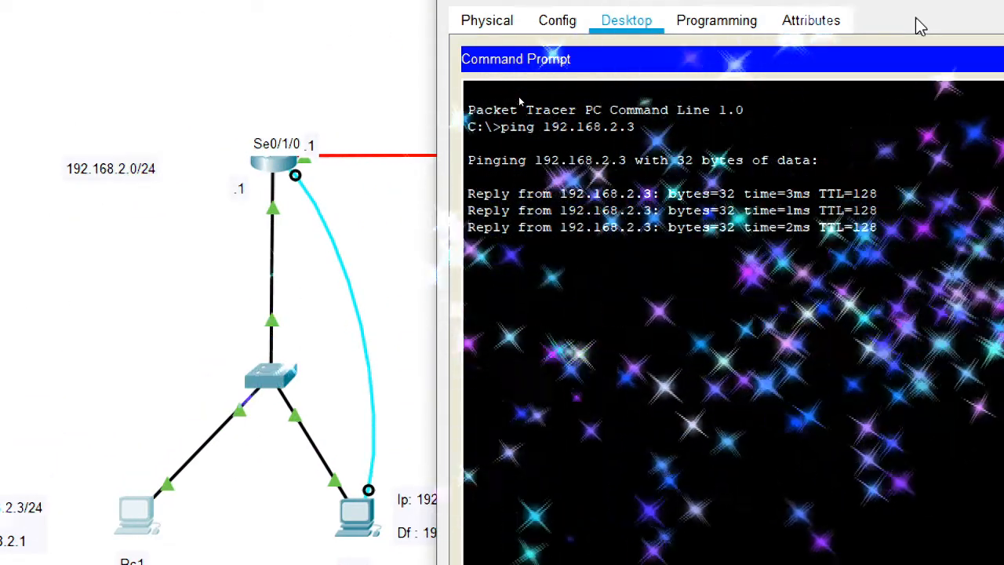
Ping Pc2 at 192.168.2.4 and the default gateway at 192.168.2.1 from Pc1
key("Up")
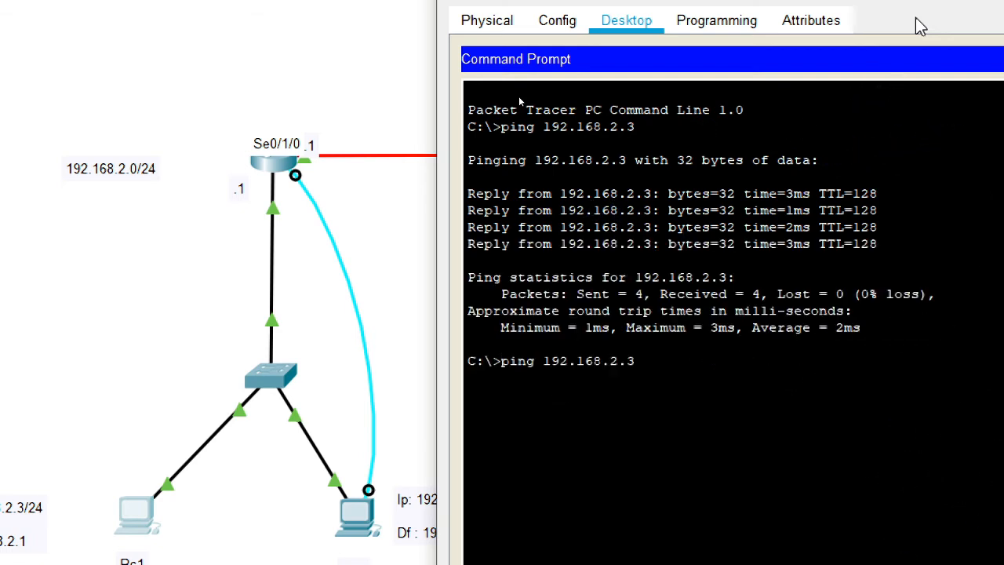
type("4")
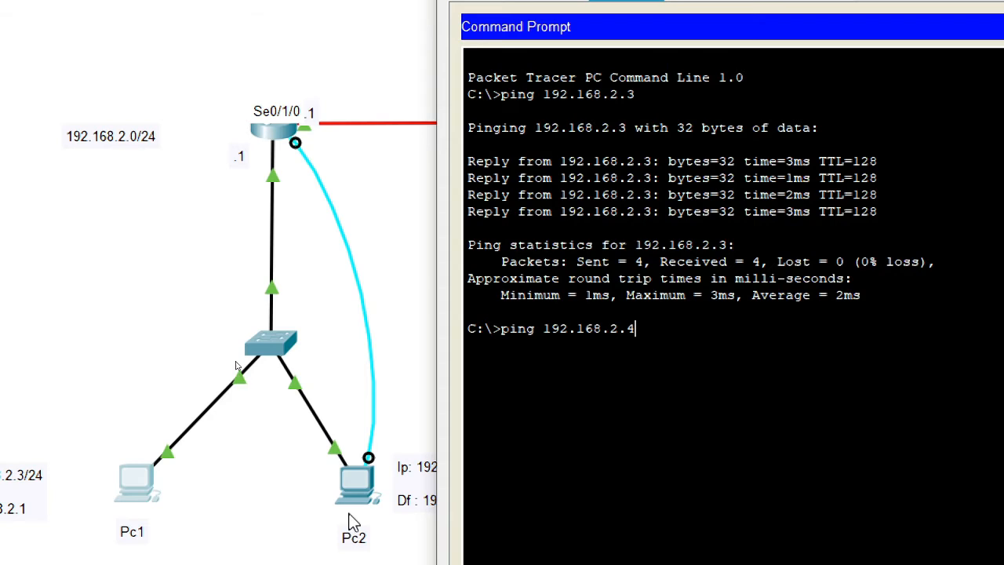
key("Return")
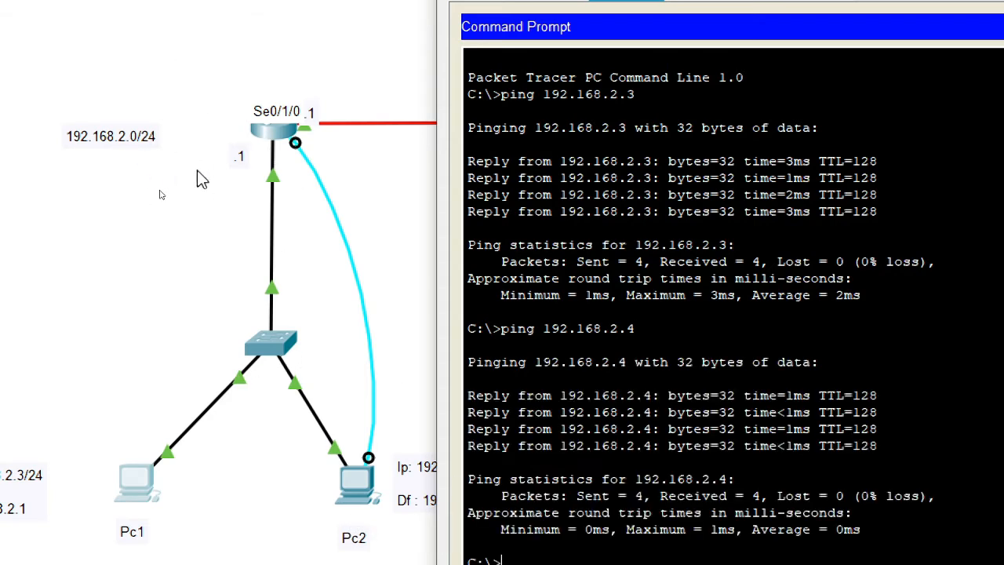
key("Up")
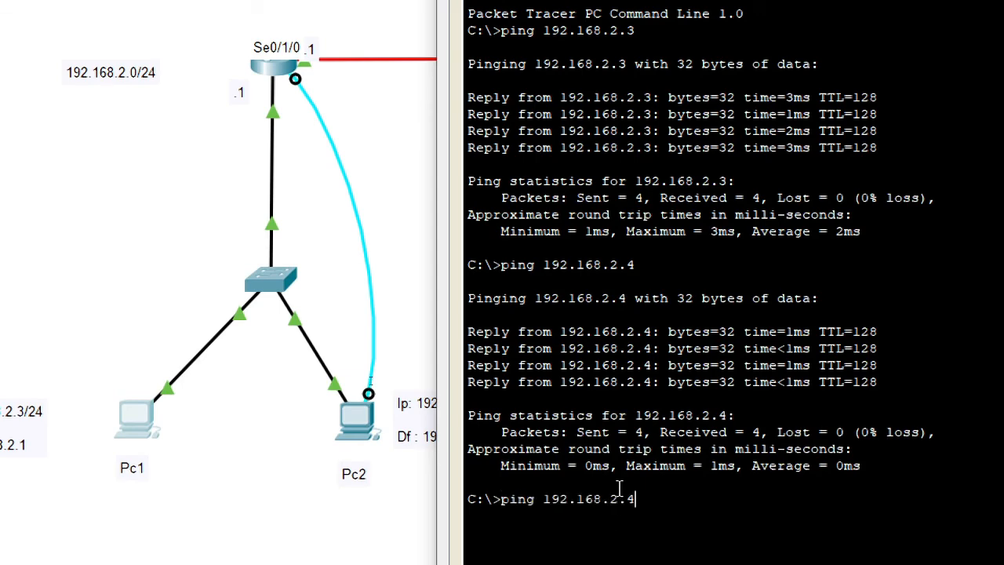
type("1")
key("Return")
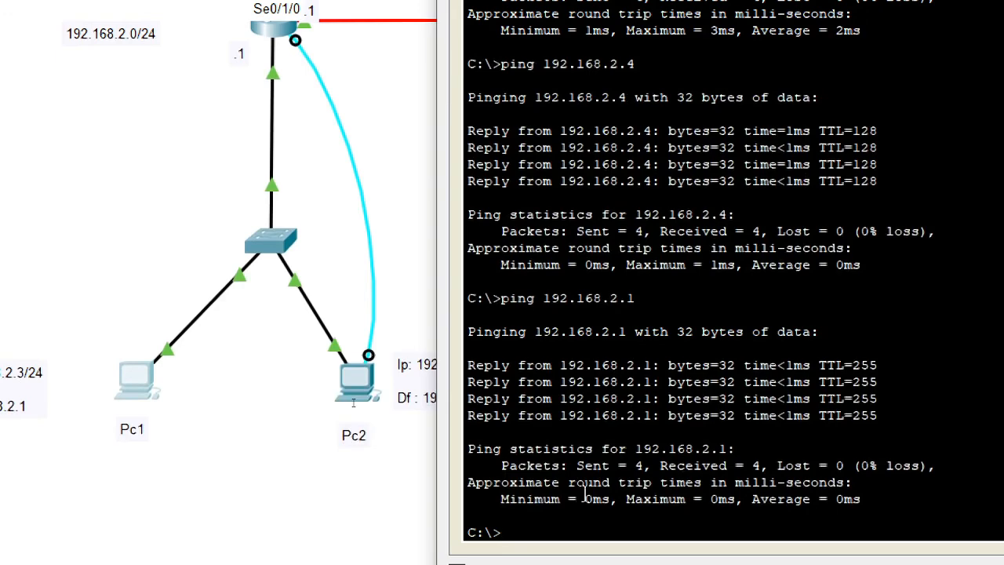
Ping the near router's serial interface at 192.168.1.1 from Pc1
key("Up")
key("BackSpace")
key("BackSpace")
key("BackSpace")
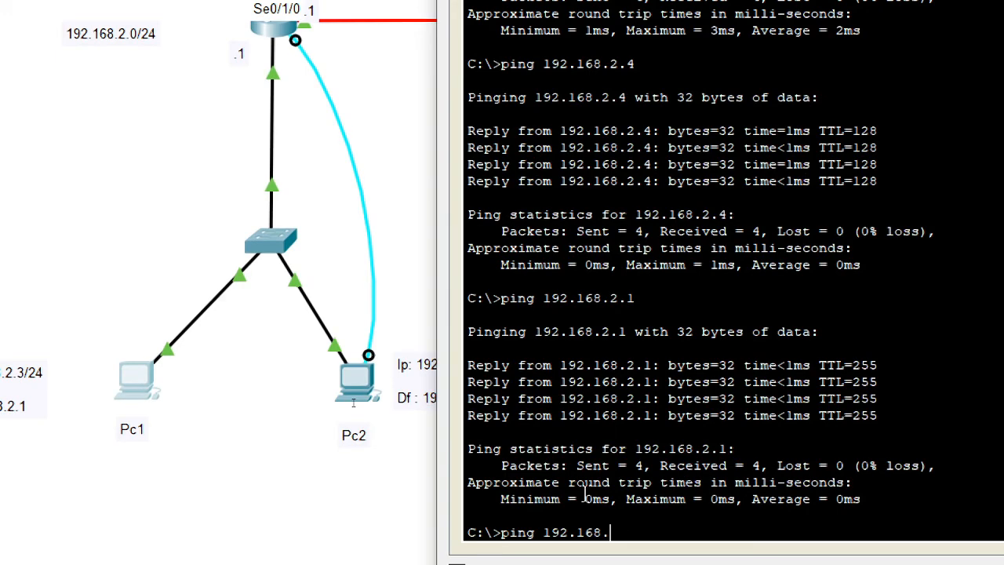
type("1.1")
key("Return")
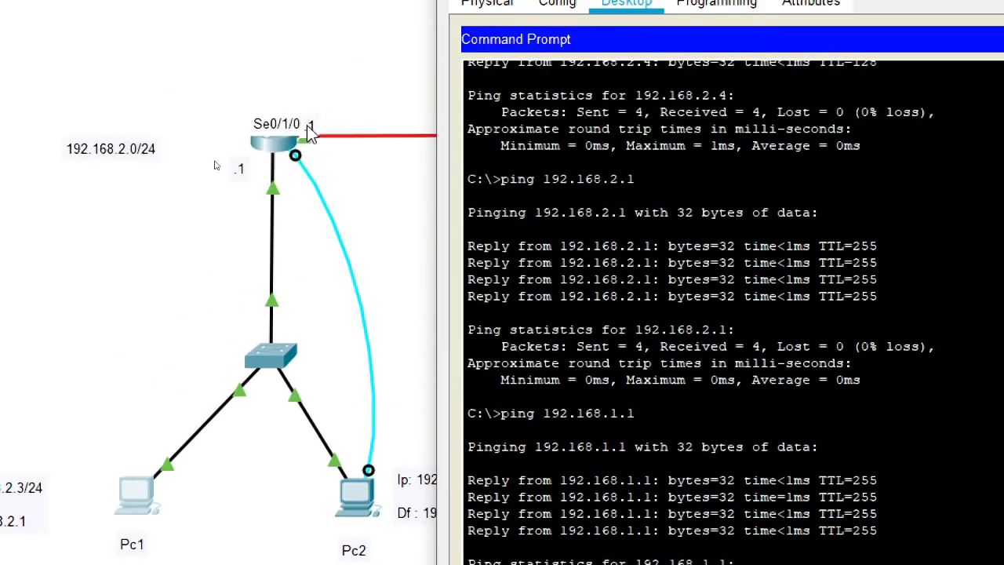
Ping the far router's serial interface at 192.168.1.2 from Pc1, and close Pc1's window
left_click_drag(824, 16, 194, 154)
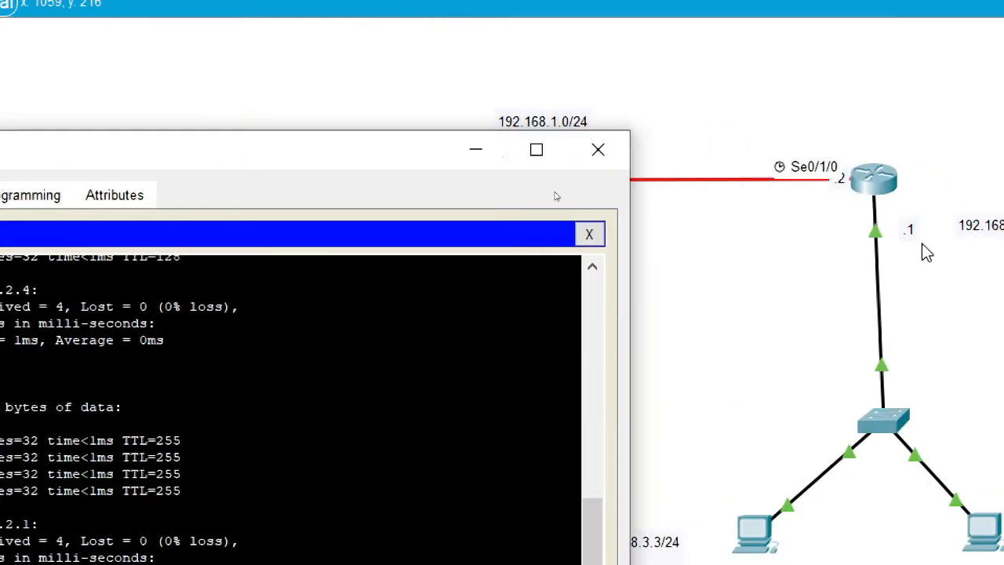
left_click_drag(432, 149, 932, 11)
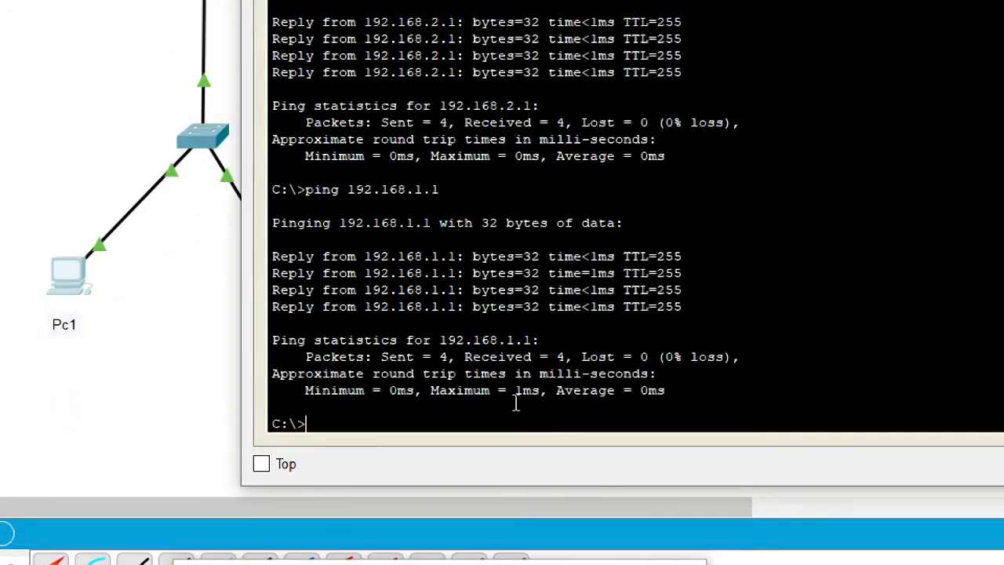
key("Up")
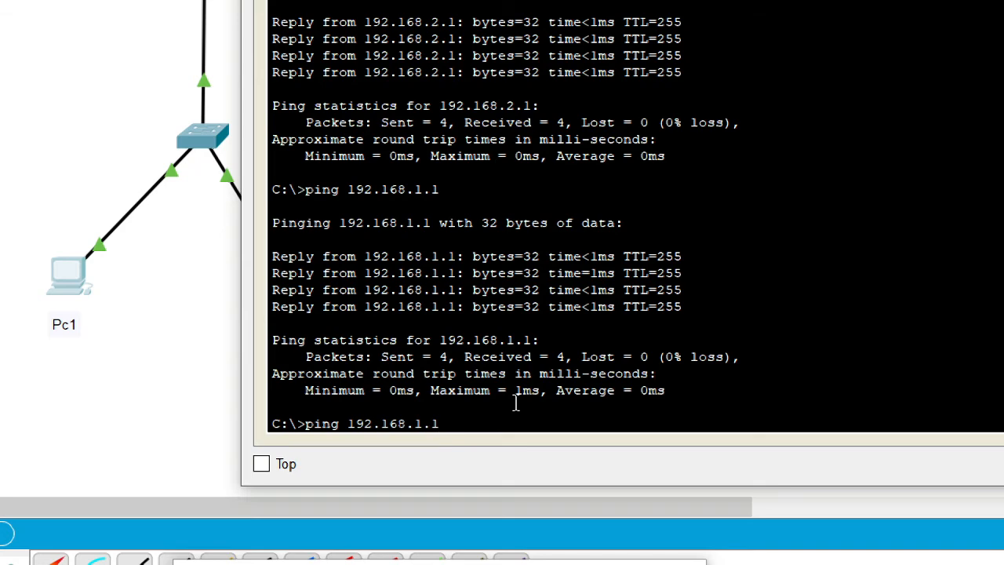
key("BackSpace")
type("2")
key("Return")
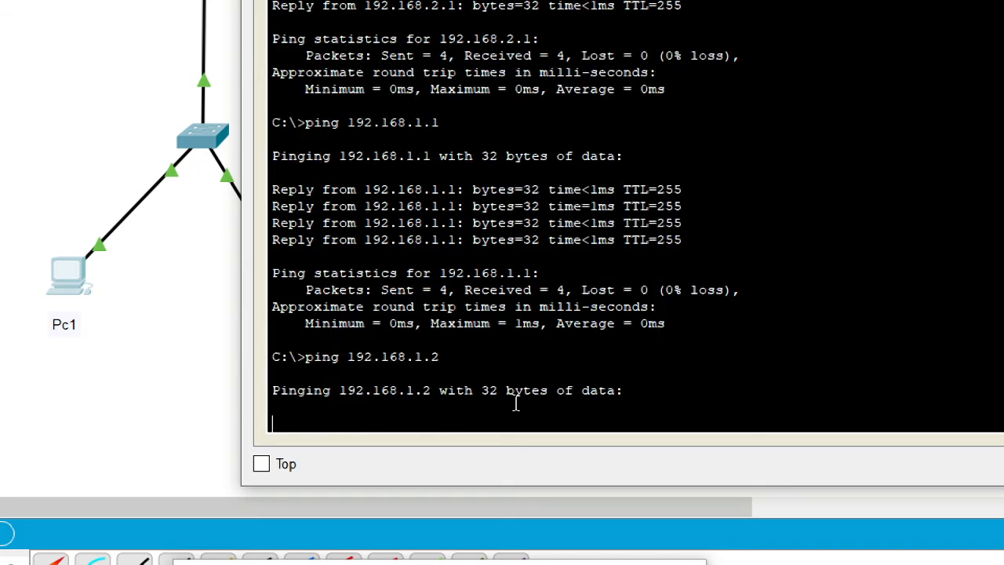
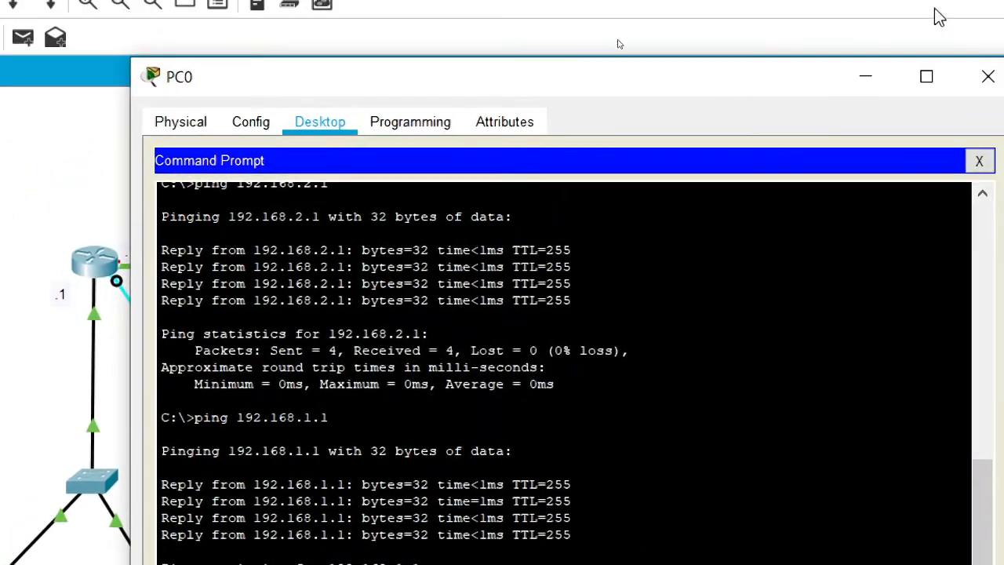
left_click(958, 74)
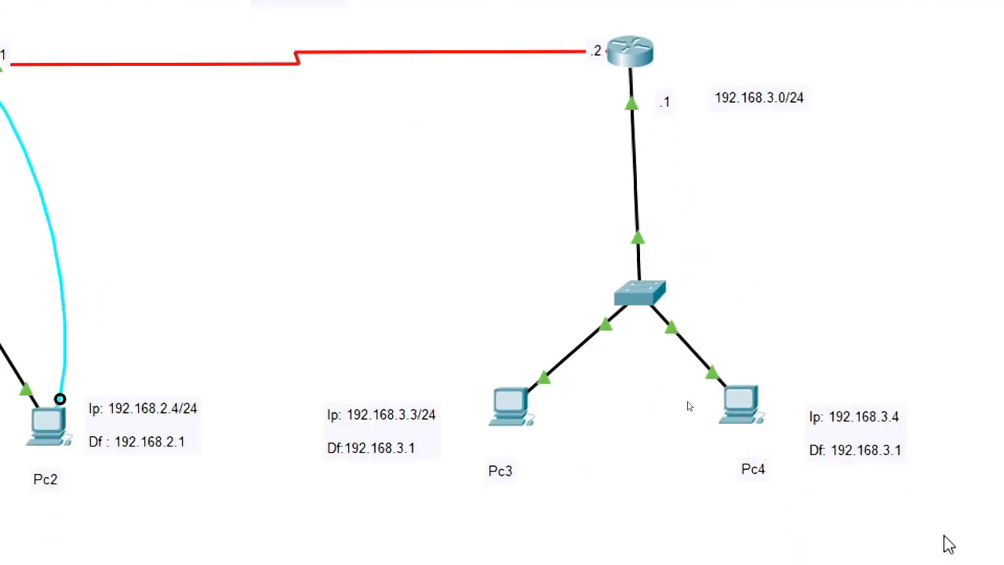
Open Pc3's Command Prompt and ping Pc4 at 192.168.3.4
left_click(510, 407)
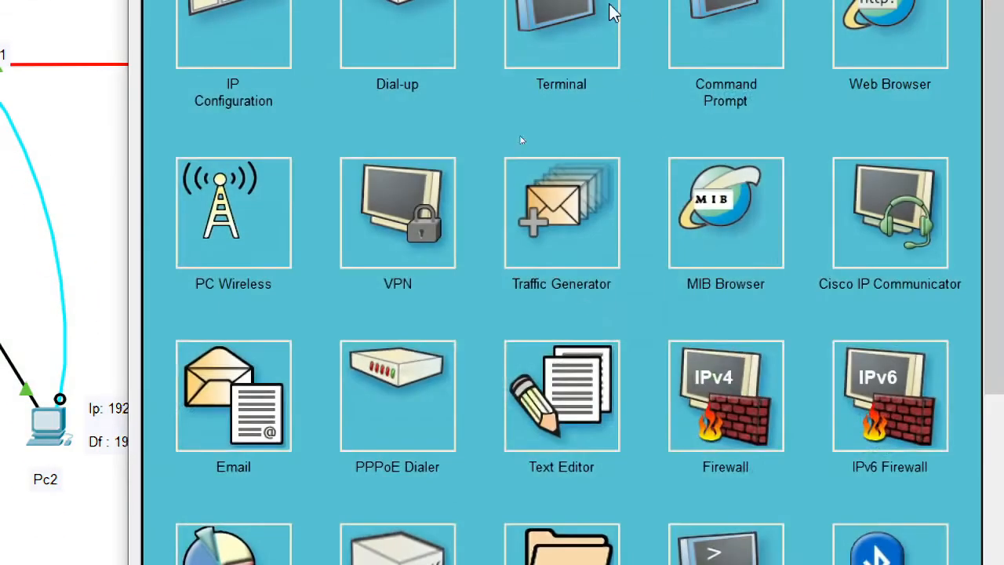
left_click(699, 168)
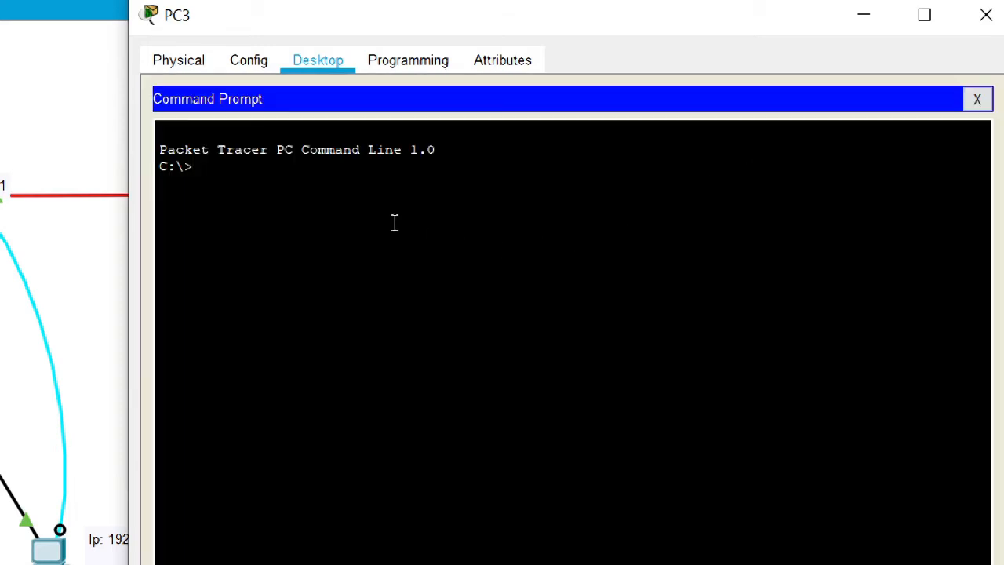
type("ping 192.168.3.4")
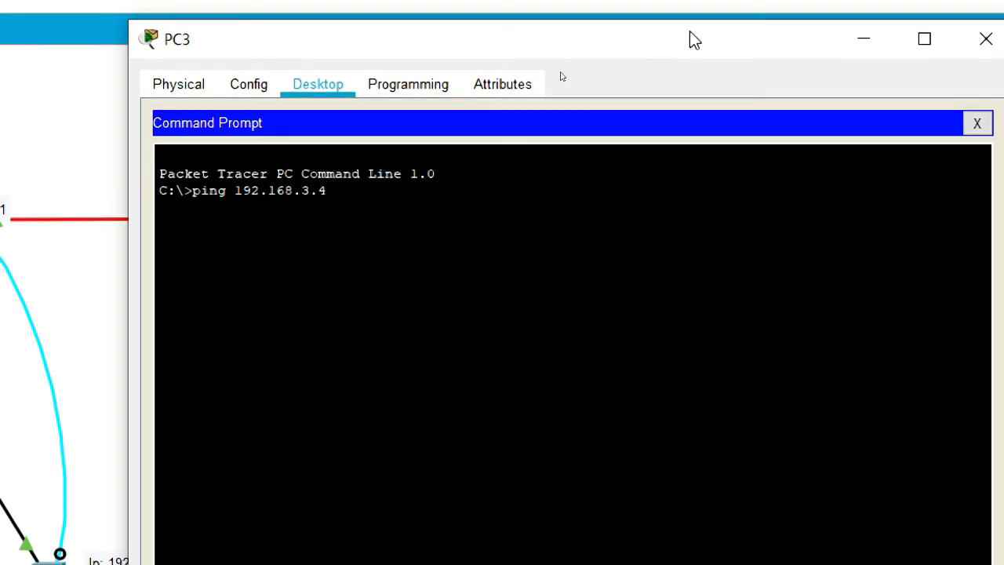
left_click_drag(690, 10, 136, 64)
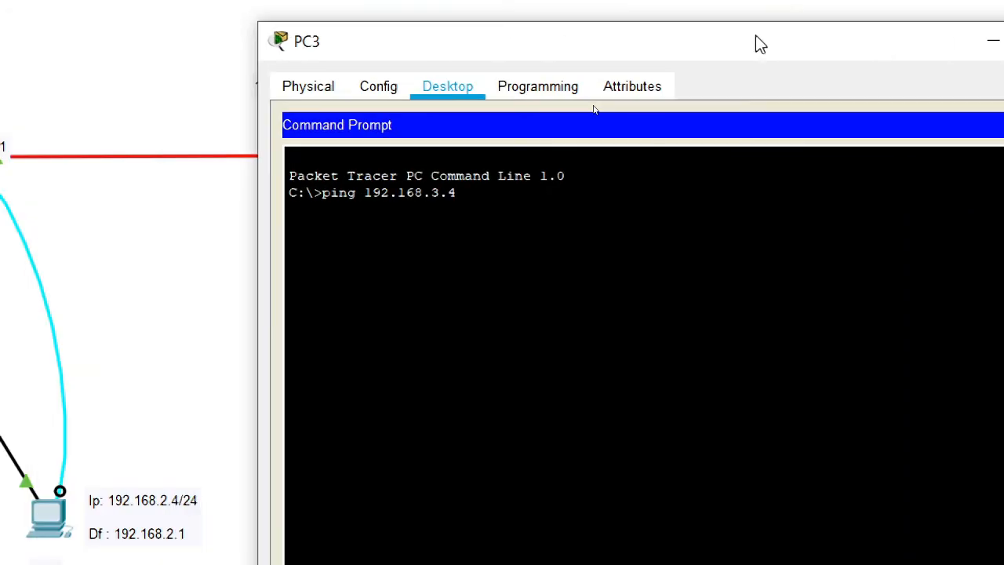
key("Return")
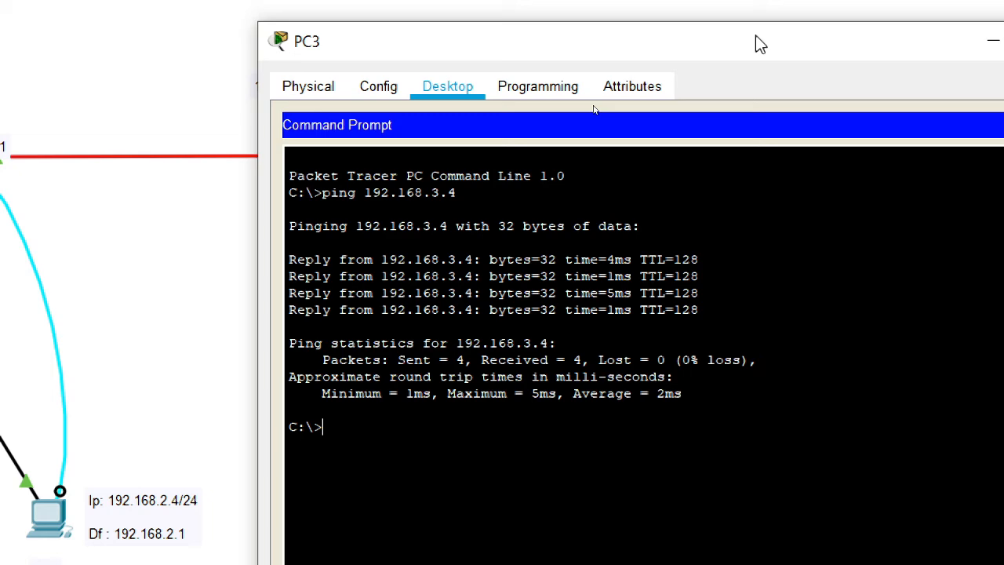
Ping Pc3's own address 192.168.3.3 and its default gateway 192.168.3.1
key("Up")
key("BackSpace")
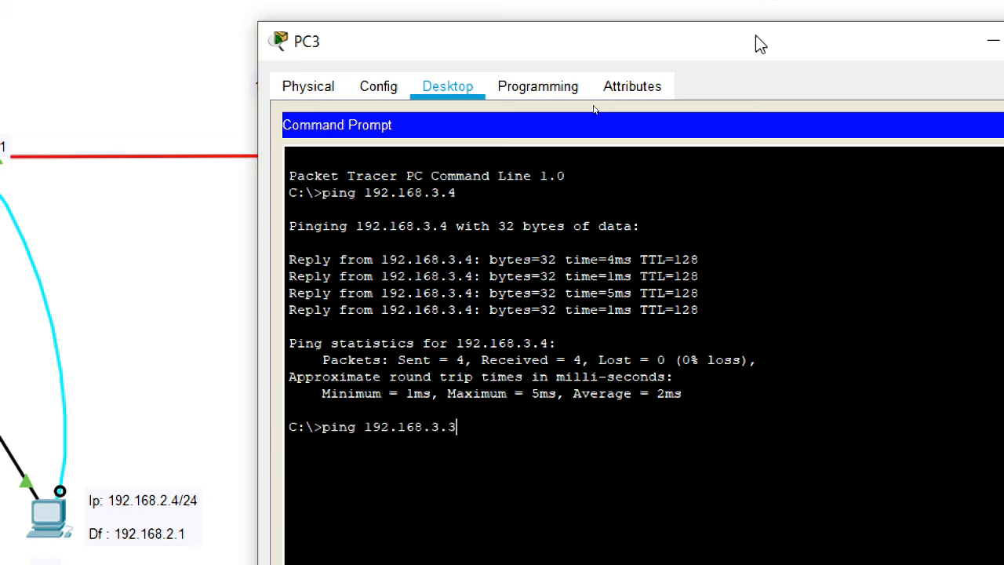
type("3")
key("Return")
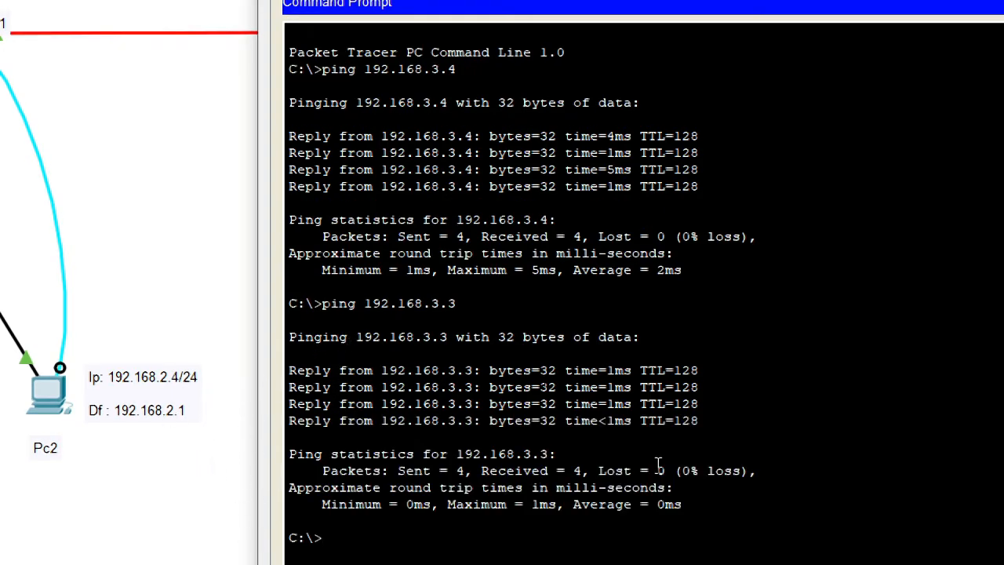
key("Up")
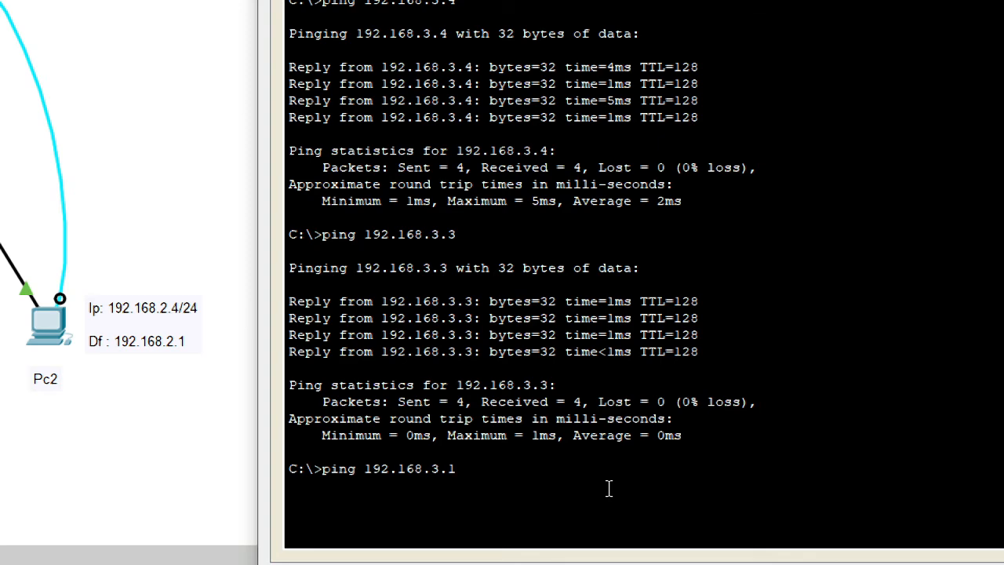
key("Return")
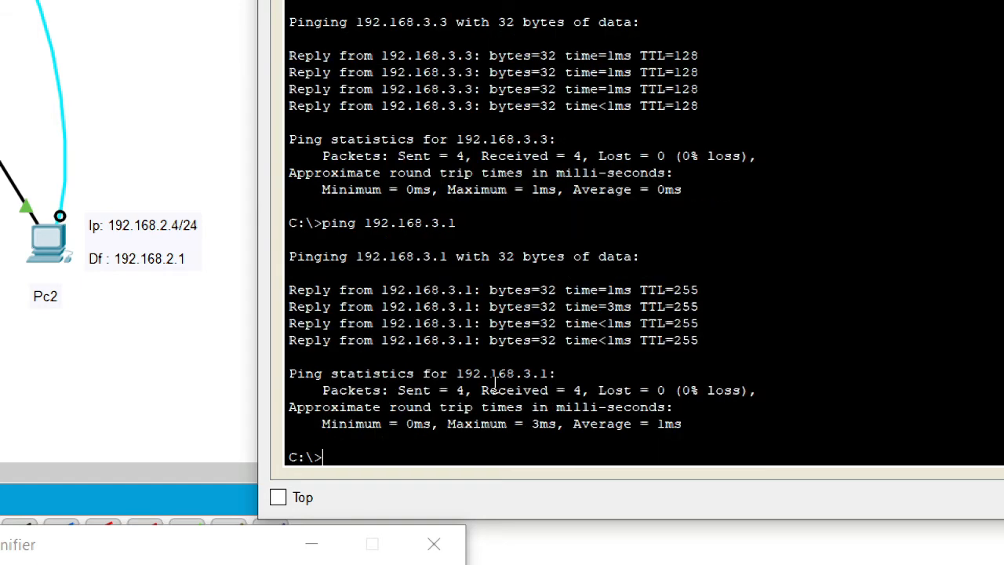
Ping the near router's serial interface at 192.168.1.2 from Pc3
key("Up")
key("BackSpace")
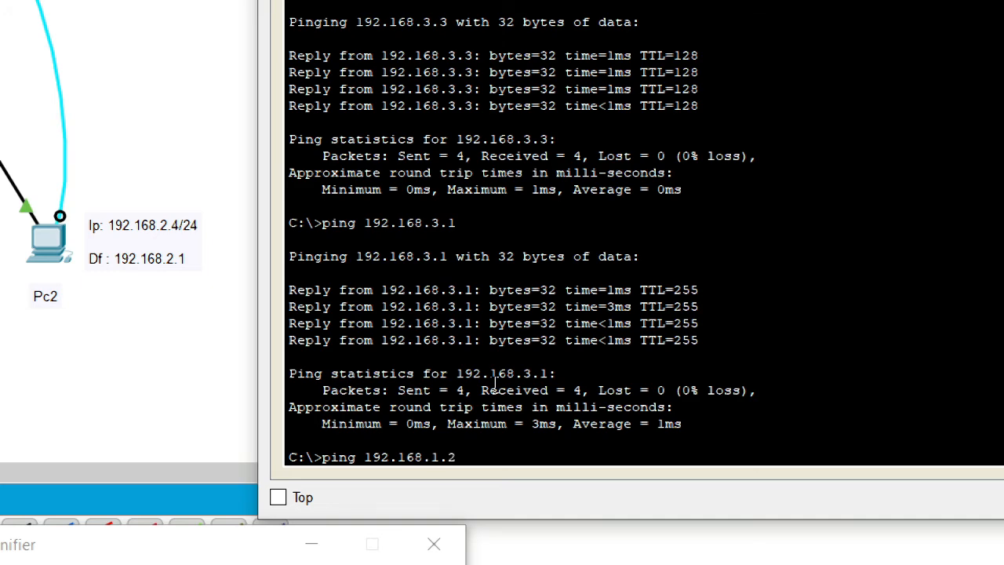
key("Return")
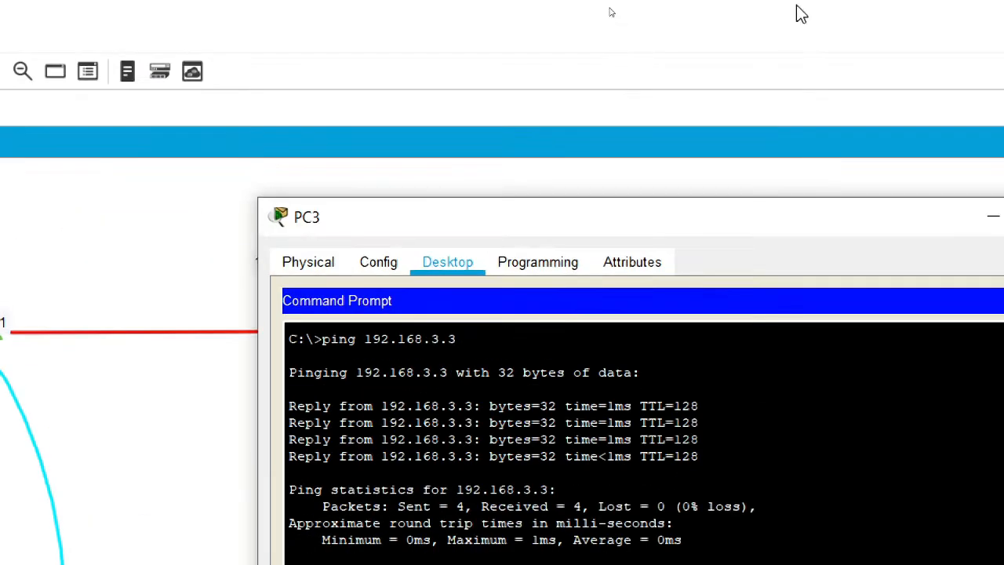
left_click_drag(748, 223, 757, 37)
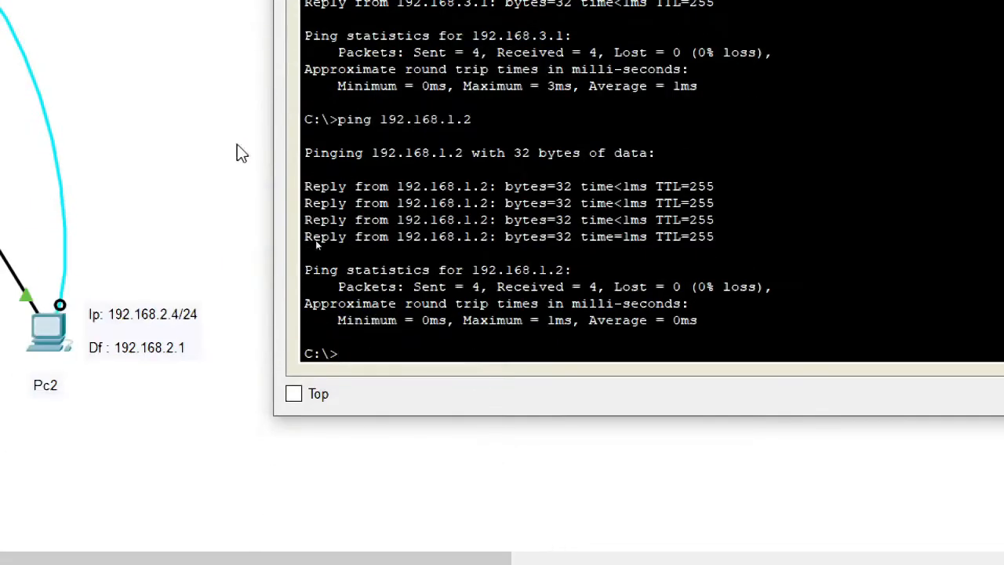
Ping the far router's serial interface at 192.168.1.1 from Pc3, and return to the topology
key("Up")
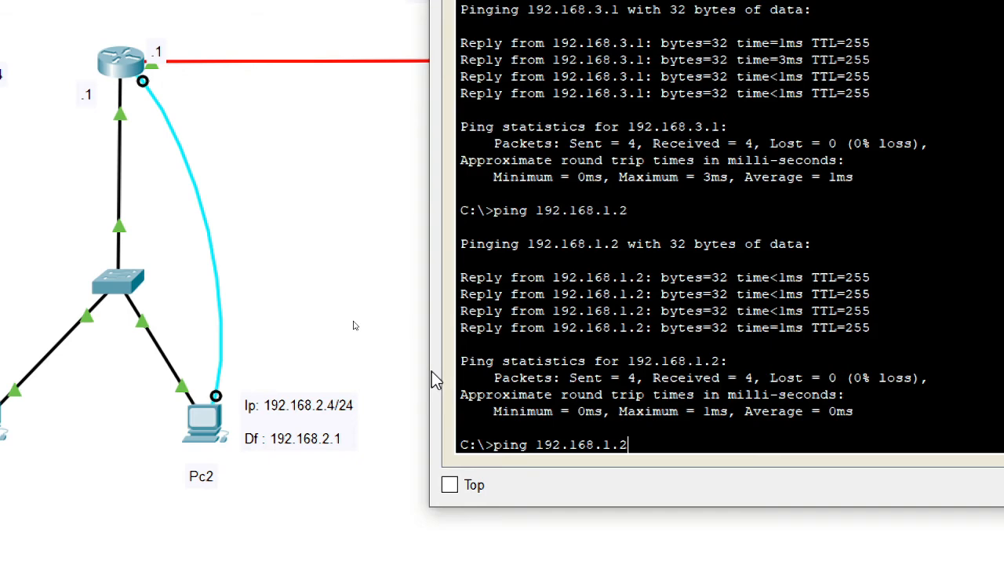
type("1")
key("Return")
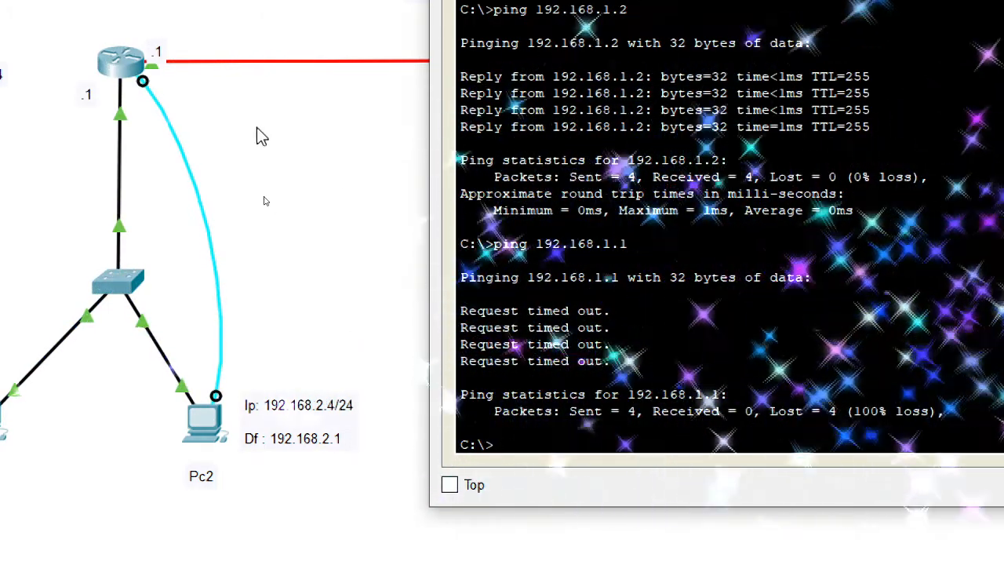
left_click(283, 120)
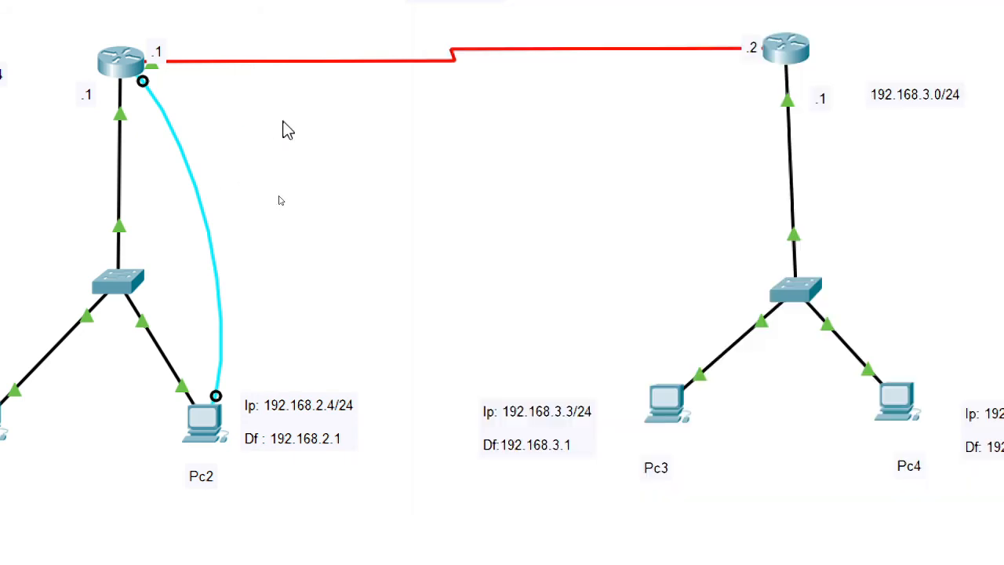
left_click(108, 63)
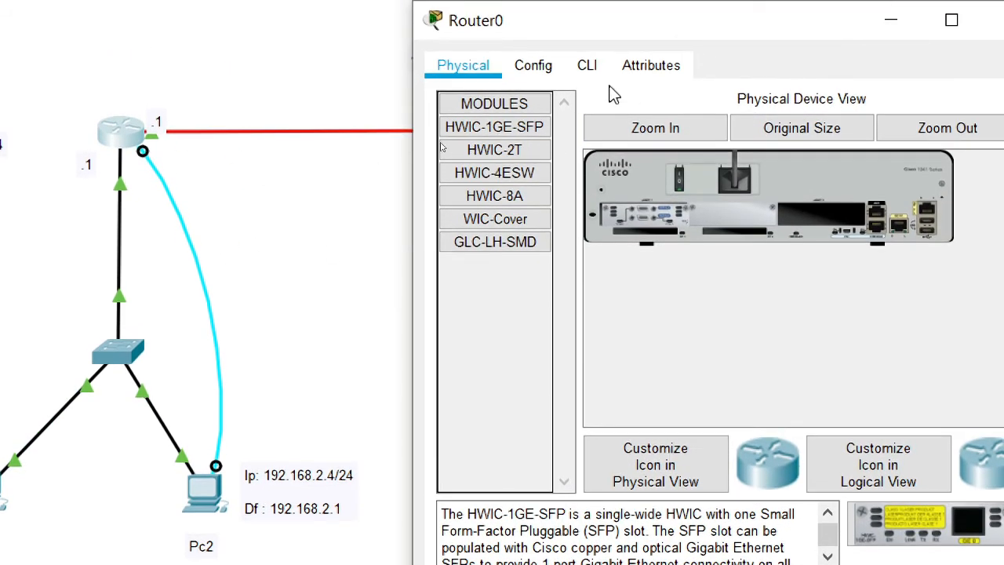
left_click(587, 7)
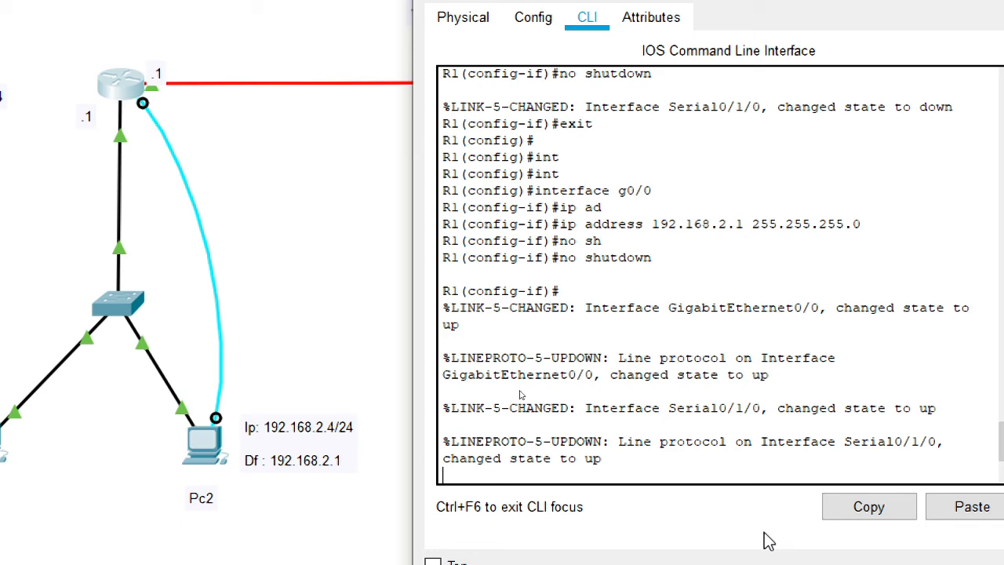
key("Return")
key("Return")
key("Return")
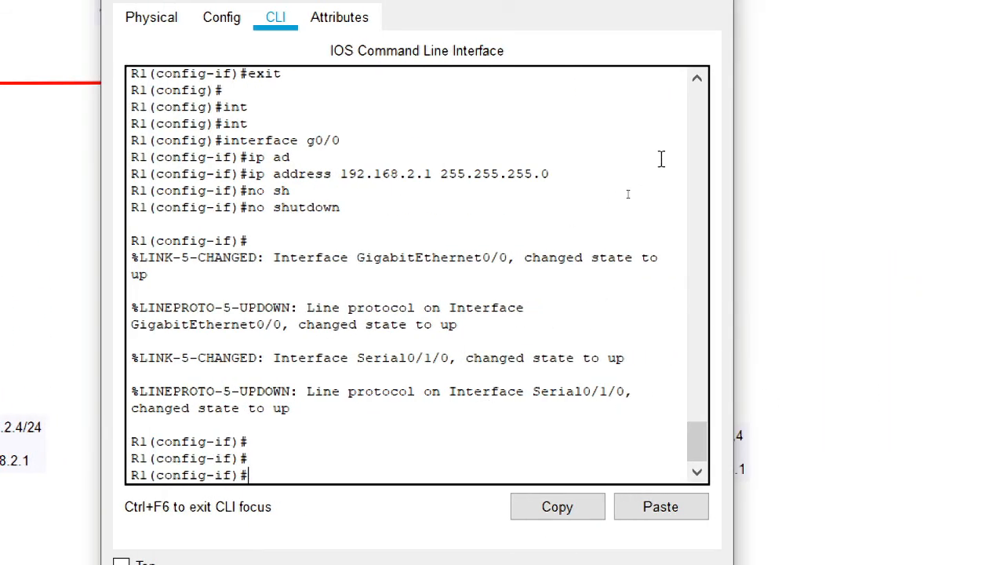
left_click(710, 37)
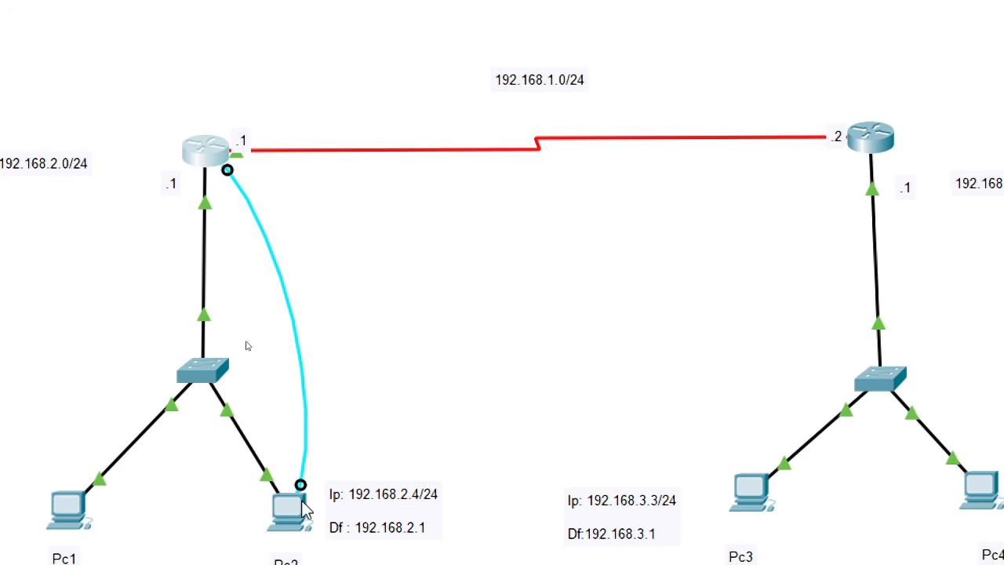
Open R1's console from Pc2's Terminal with the default port settings, and exit interface configuration to global configuration mode
left_click(300, 509)
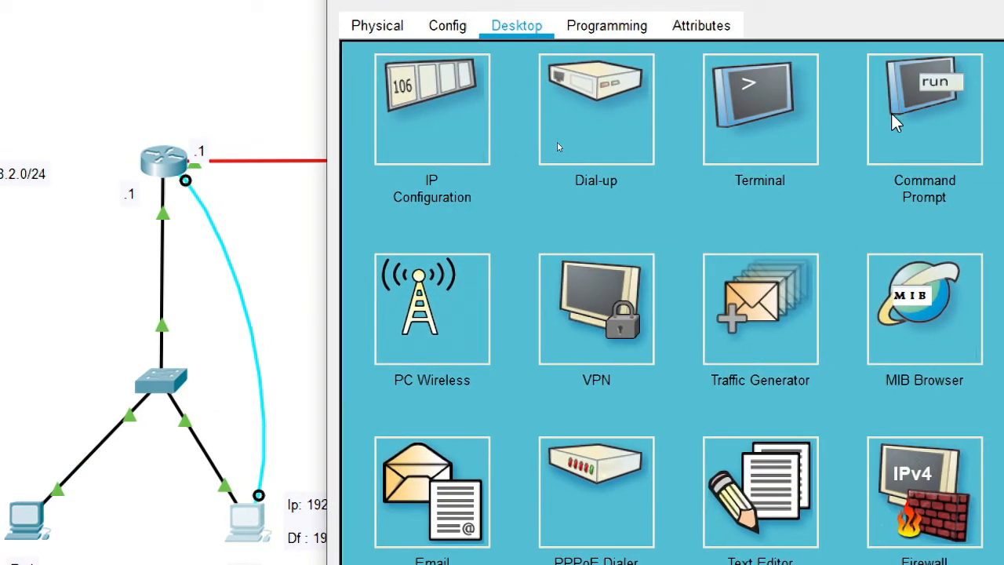
left_click(787, 107)
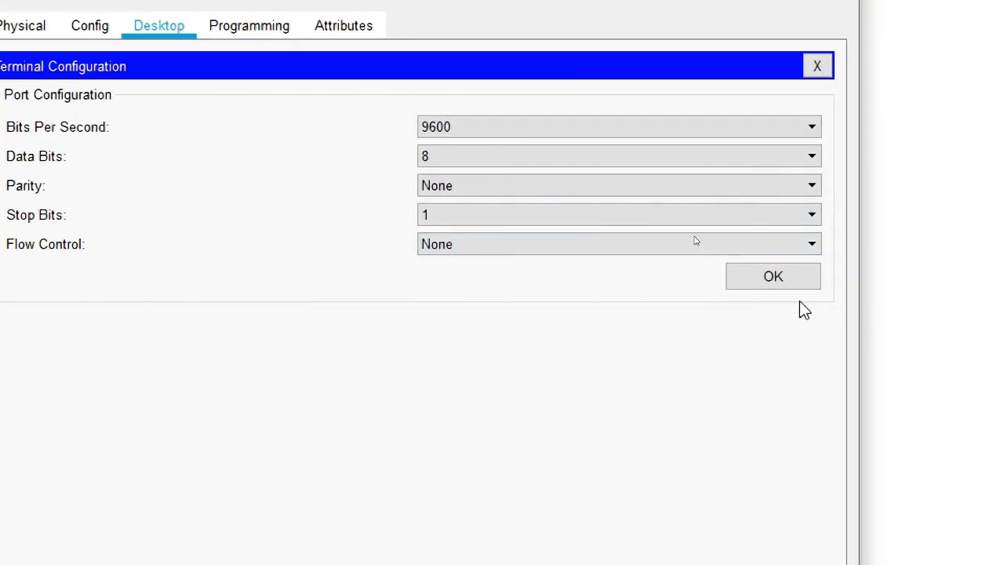
left_click(769, 279)
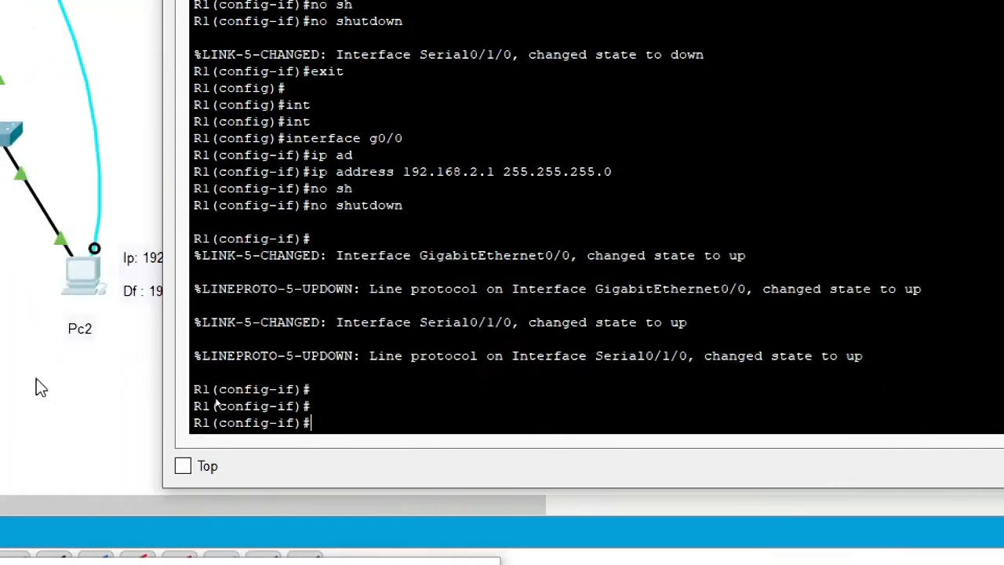
type("ex")
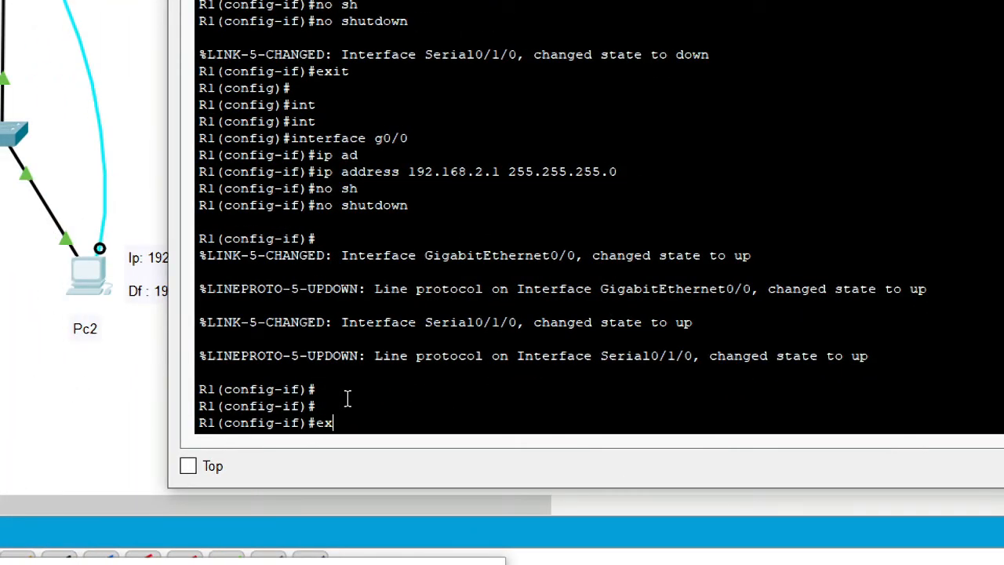
type("it")
key("Return")
key("Return")
key("Return")
key("Return")
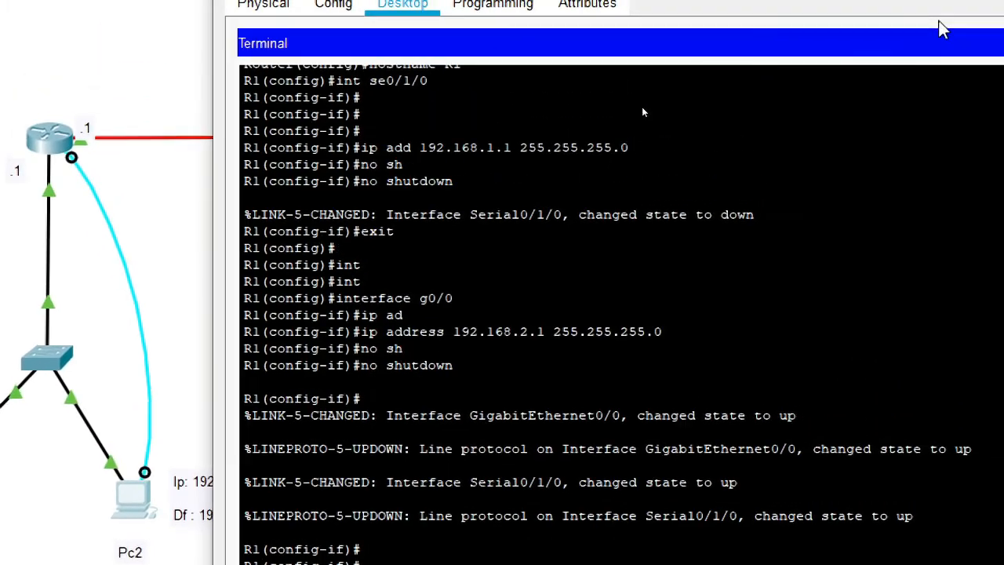
left_click(941, 14)
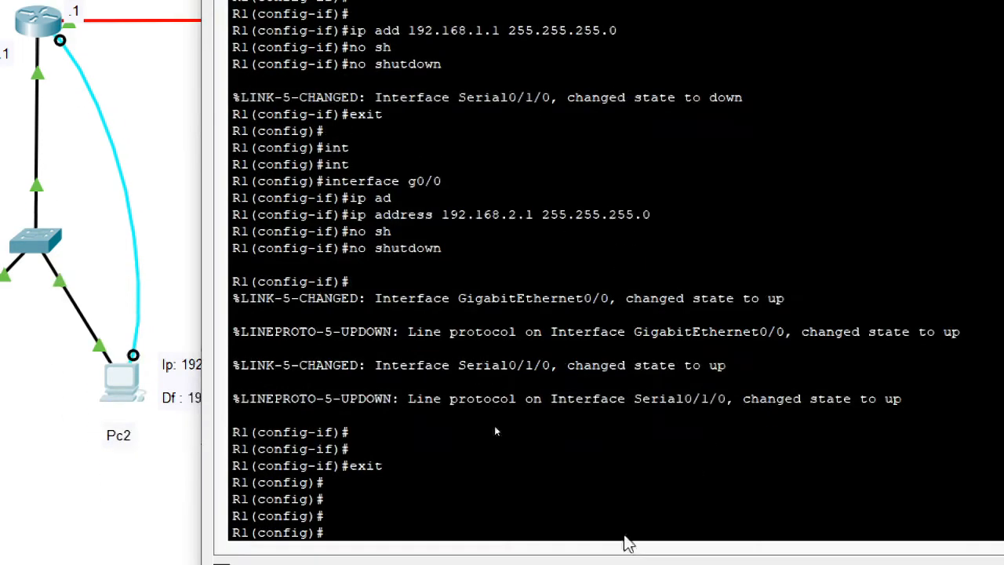
Add a static route on R1 to 192.168.3.0 255.255.255.0 with next hop 192.168.1.2
left_click(414, 463)
type("ip route")
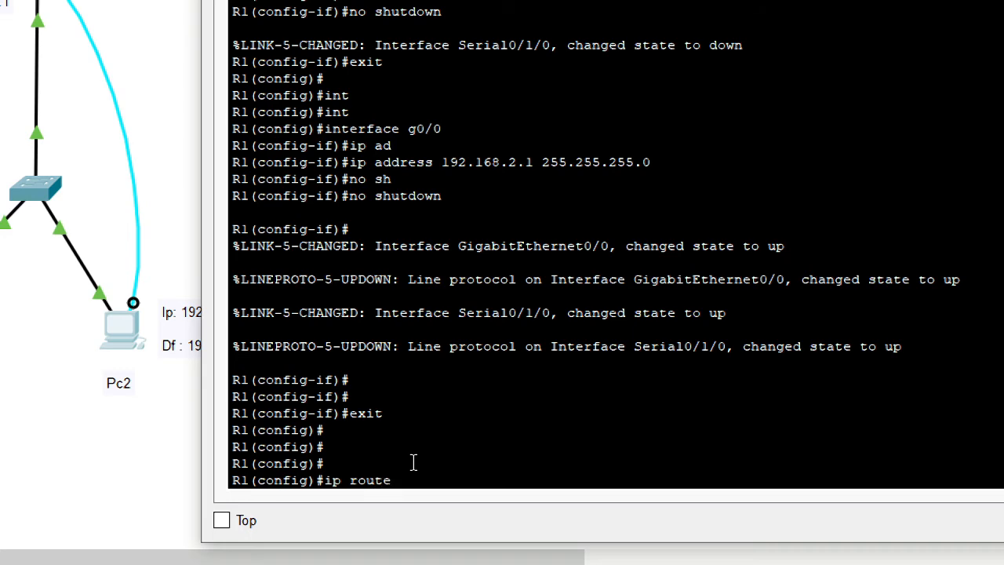
type(" 192.168.3.0 255.255.255.0")
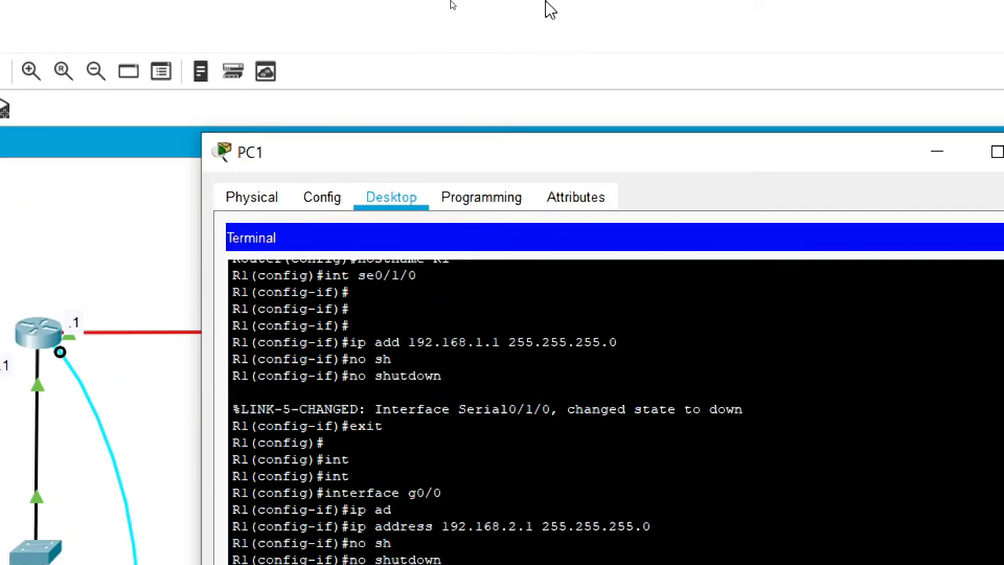
left_click_drag(488, 148, 561, 411)
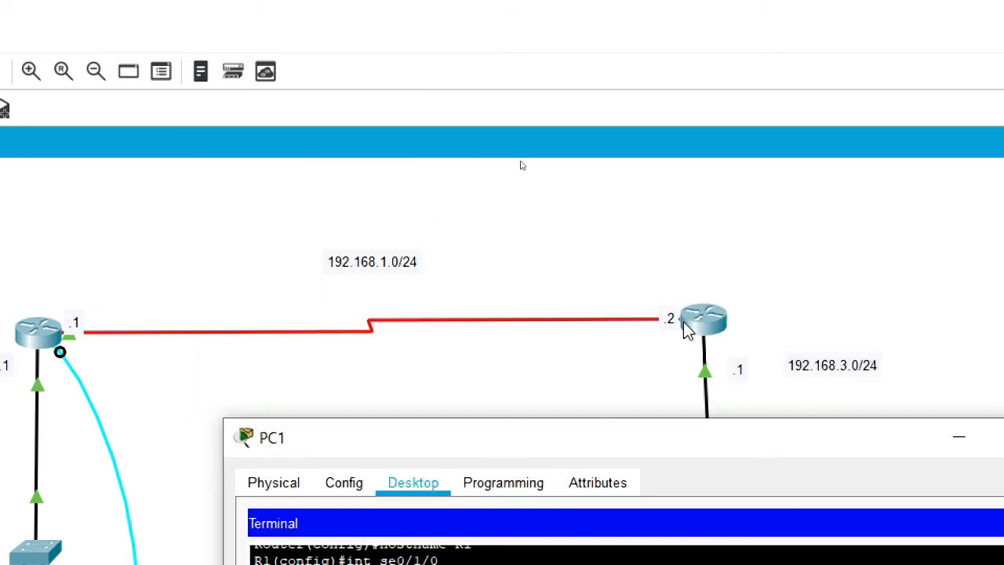
left_click_drag(645, 440, 600, 8)
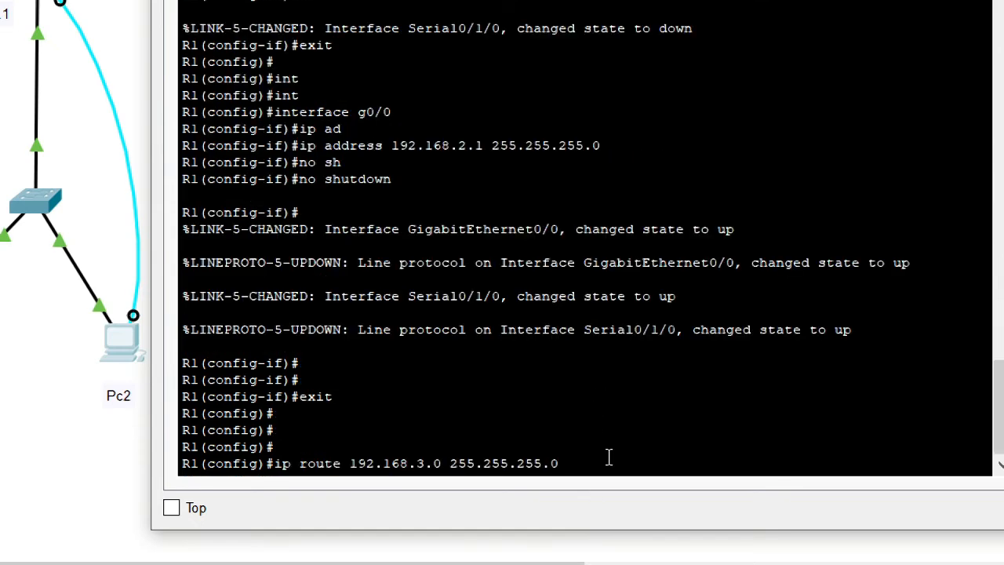
type("192.168.1.2")
key("Return")
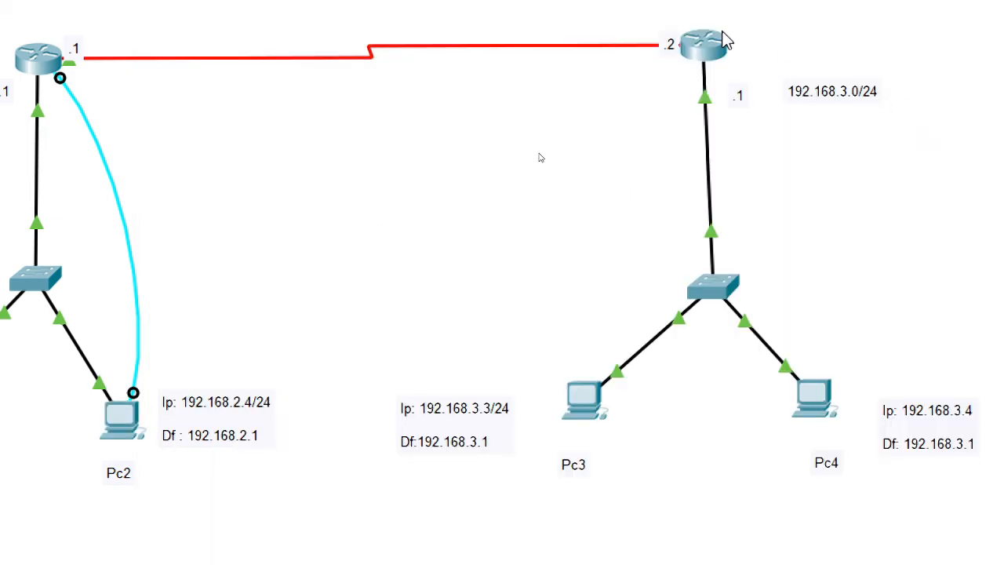
Open R2's command line and exit interface configuration to global configuration mode
left_click(673, 42)
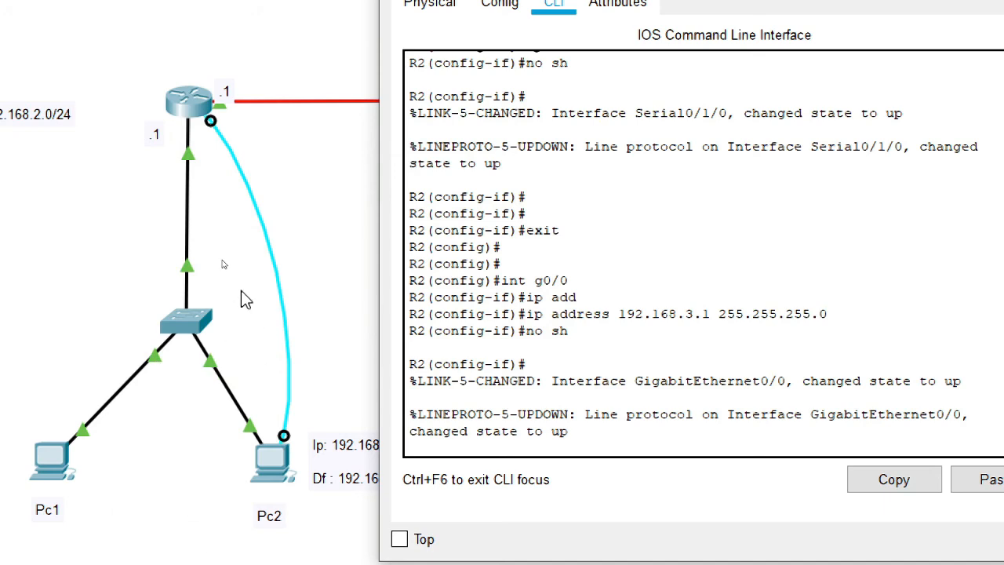
left_click(578, 440)
key("Return")
key("Return")
key("Return")
type("exit")
key("Return")
key("Return")
key("Return")
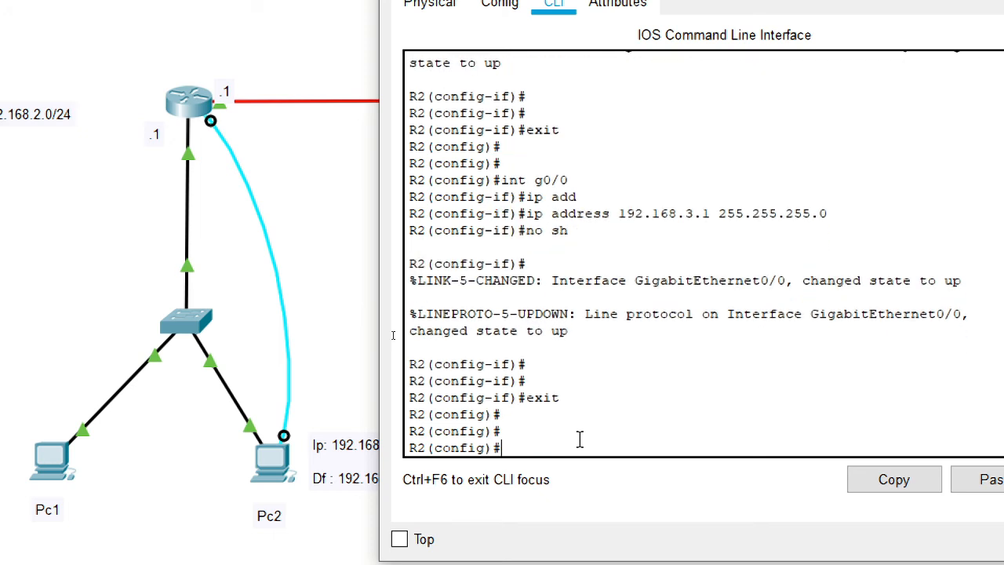
Try to add a static route on R2 to 192.168.2.0 with mask 255.2552.255.0 and next hop 192.168.1.1
type("ip route 192.1")
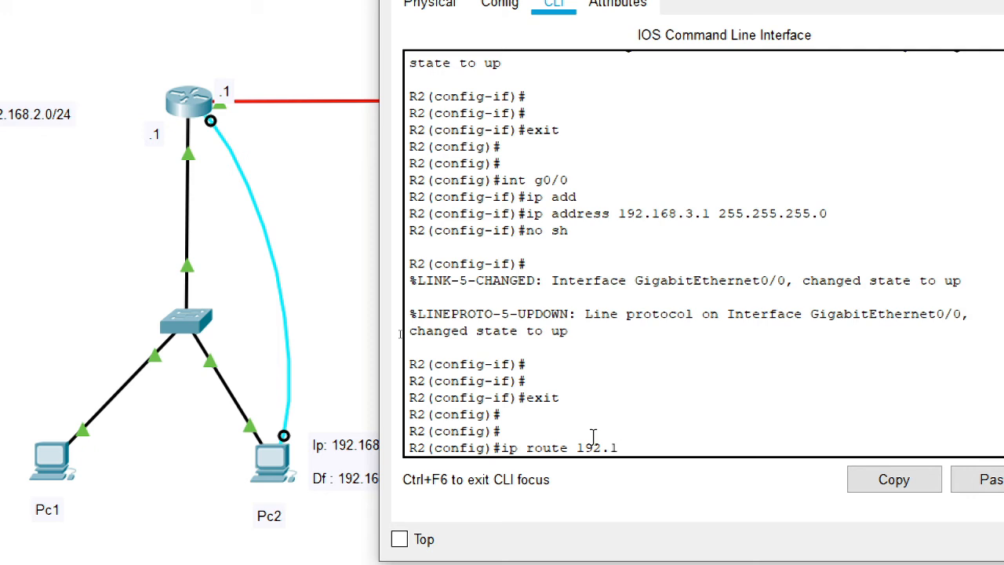
type("68.2.0")
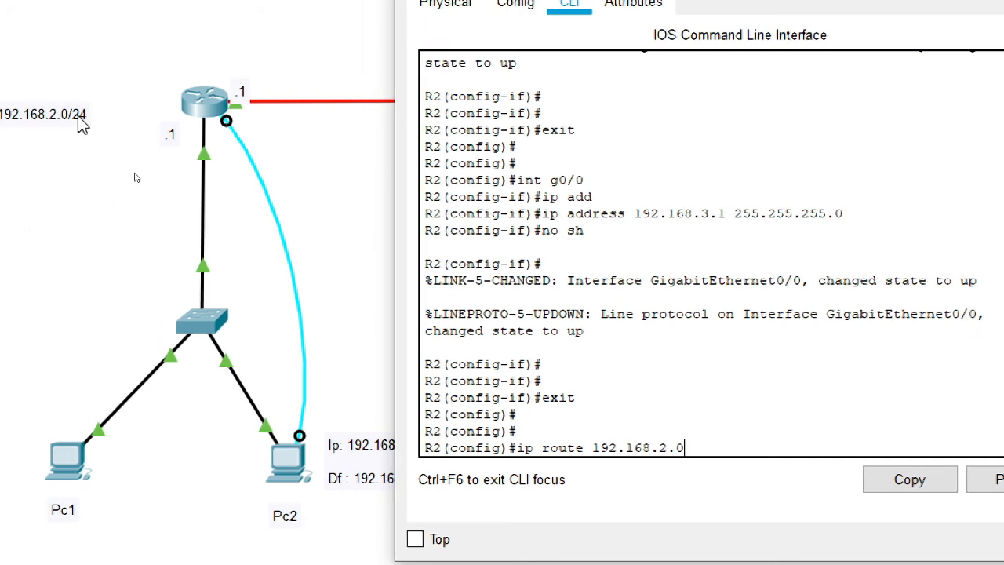
type(" 255.2552.55")
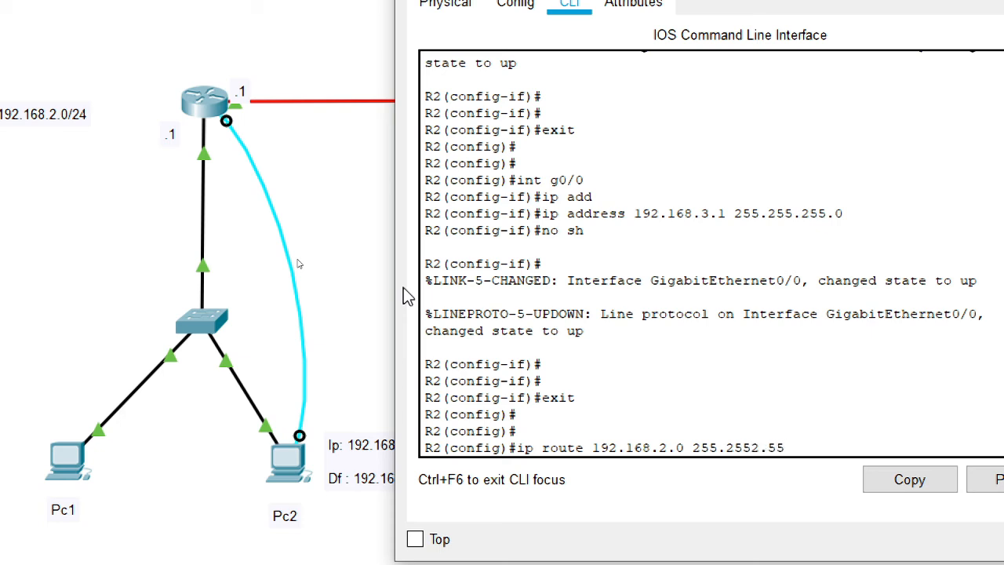
key("BackSpace")
key("BackSpace")
type("255.0")
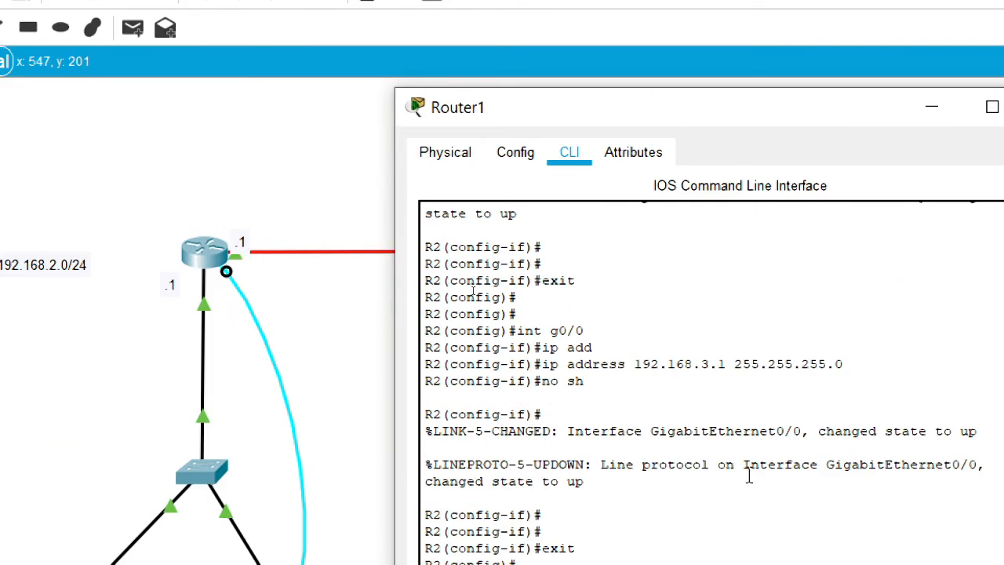
type("192.")
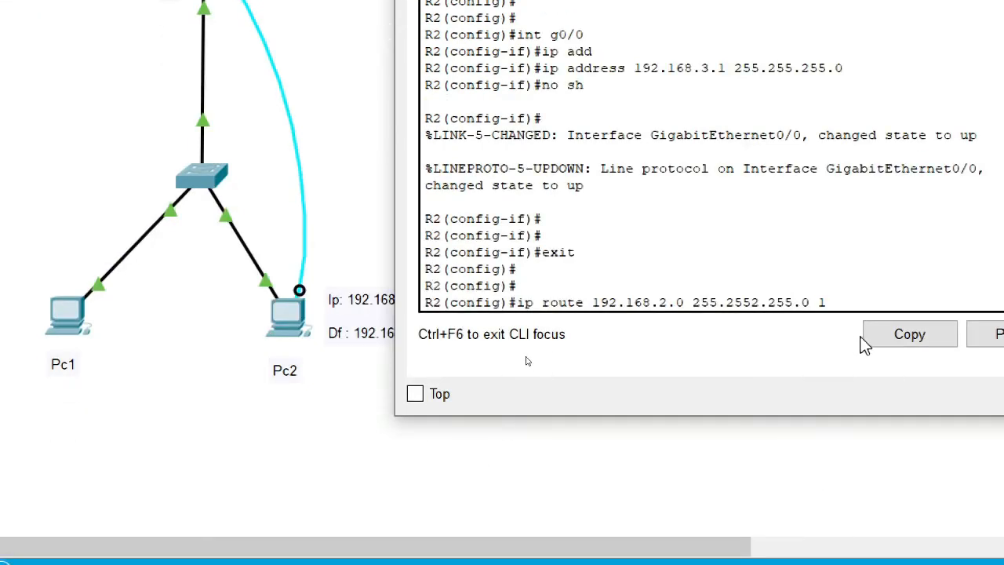
type("168")
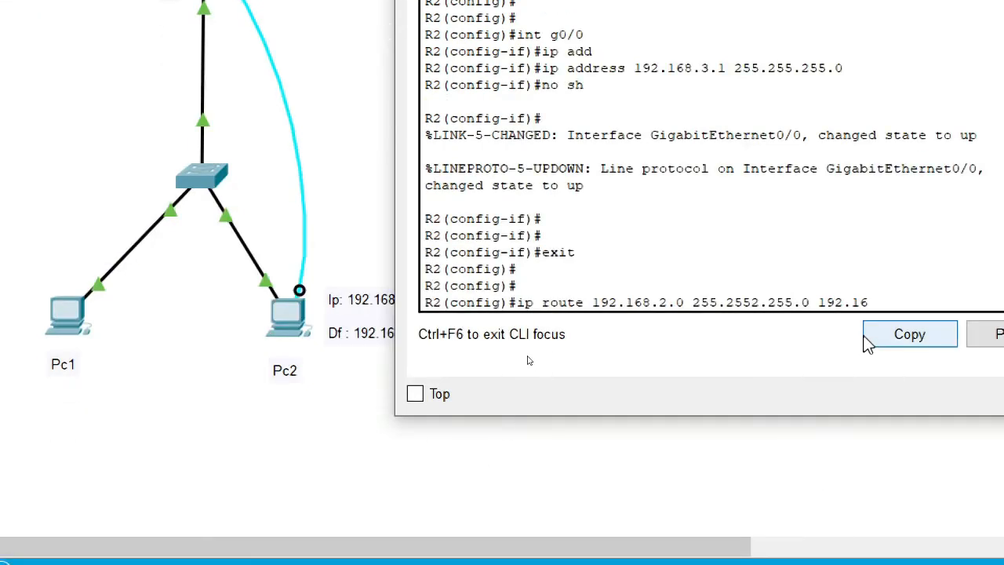
type(".")
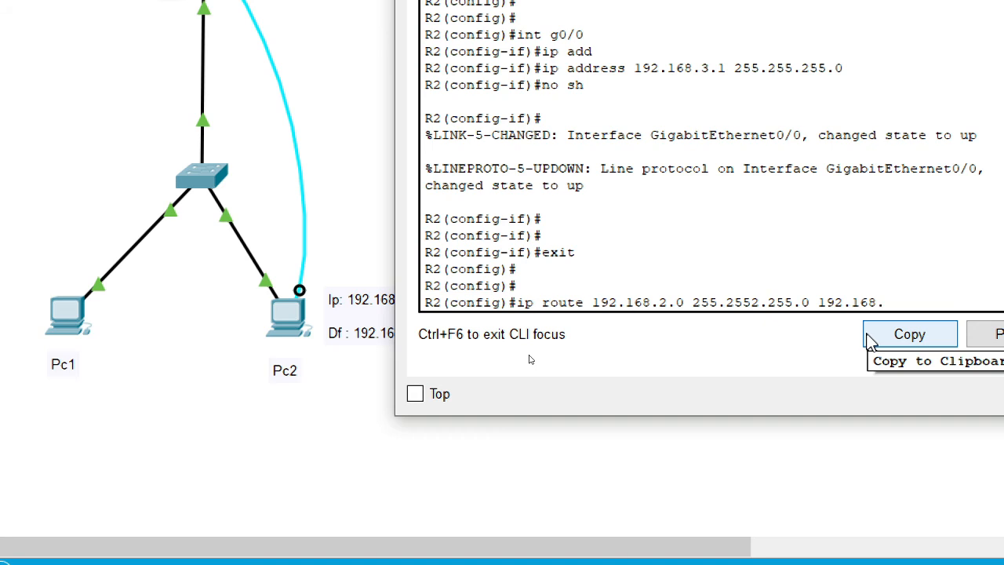
type("1.1")
key("Return")
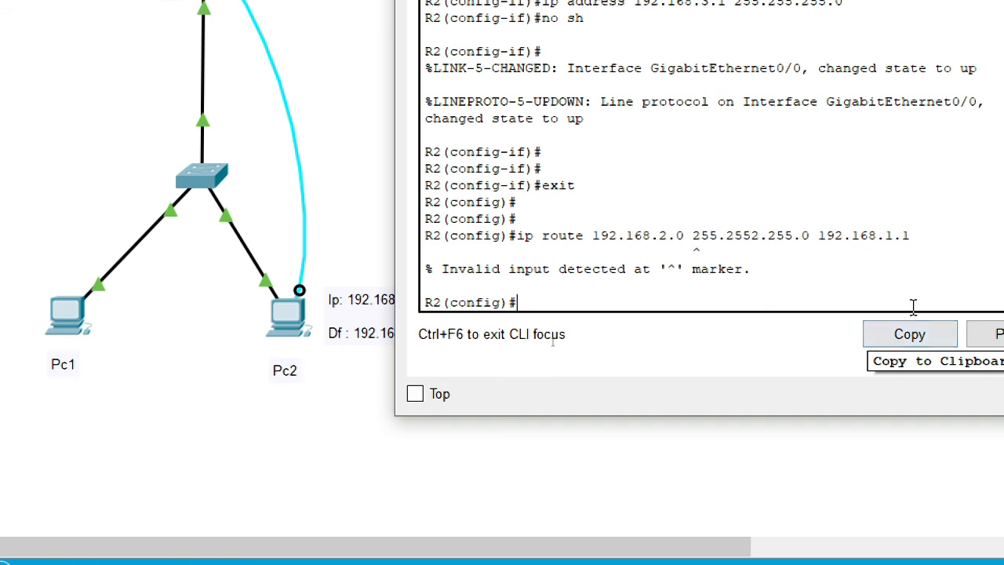
Rerun the static route command on R2 to 192.168.2.0 via 192.168.1.1 with the mask corrected to 255.255.255.0
key("Up")
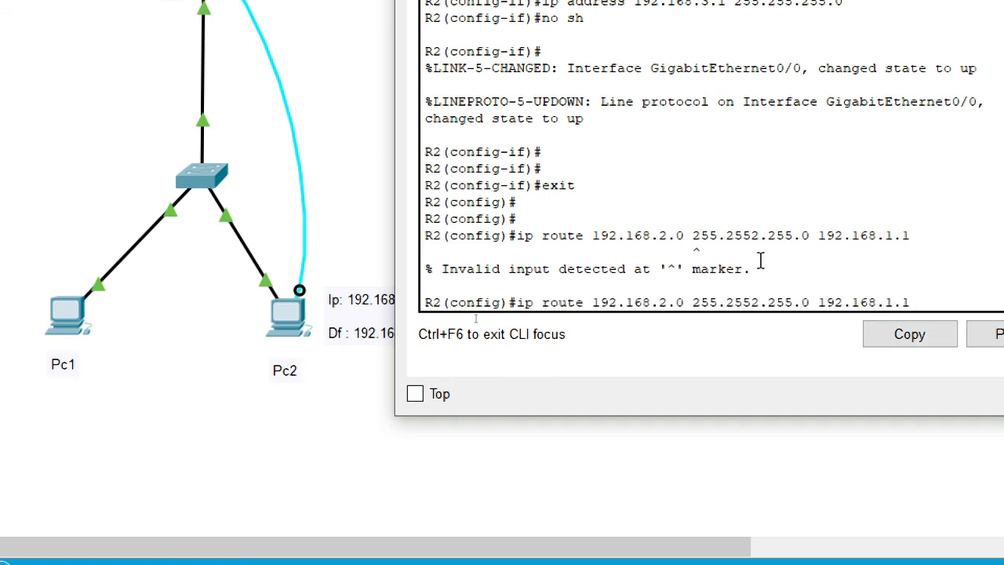
key("Left")
key("Left")
key("BackSpace")
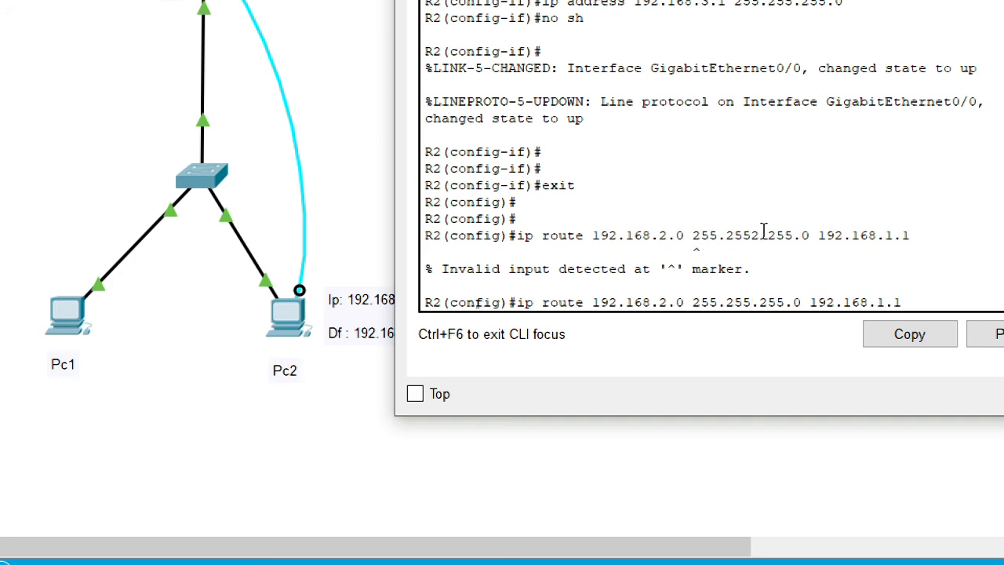
left_click_drag(759, 235, 750, 236)
left_click(915, 303)
key("Return")
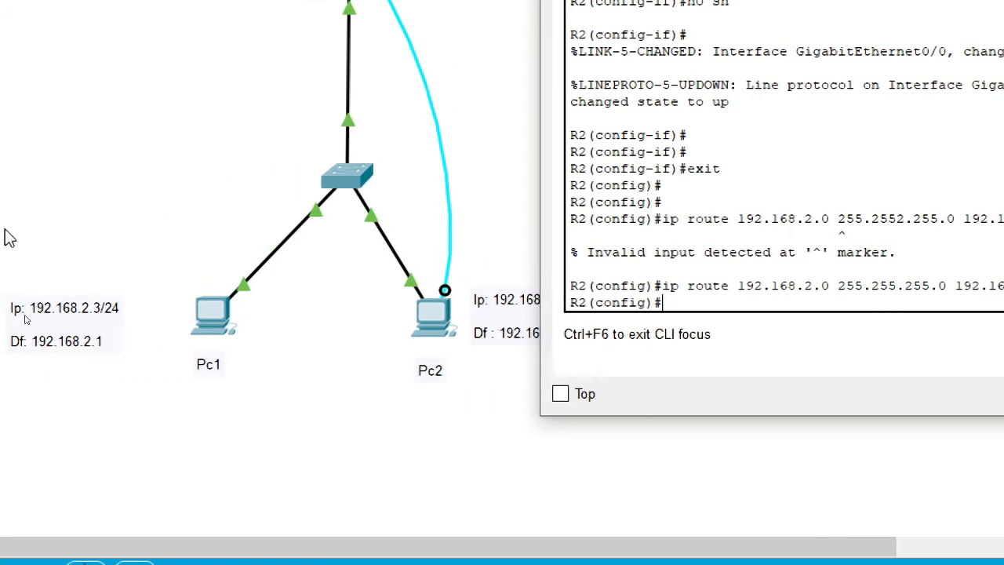
Open Pc1's Command Prompt and ping its own address, 192.168.2.3
left_click(224, 318)
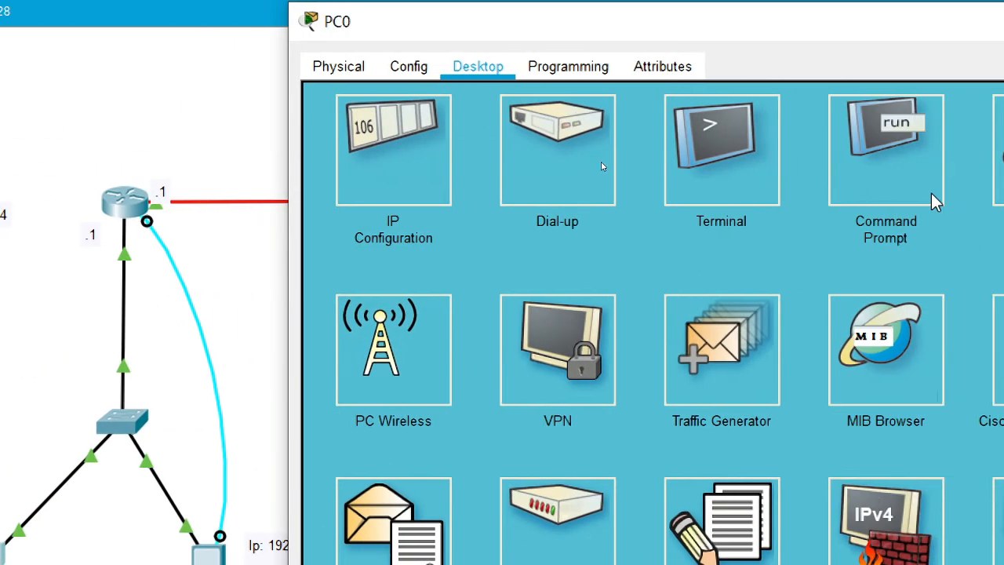
left_click(912, 201)
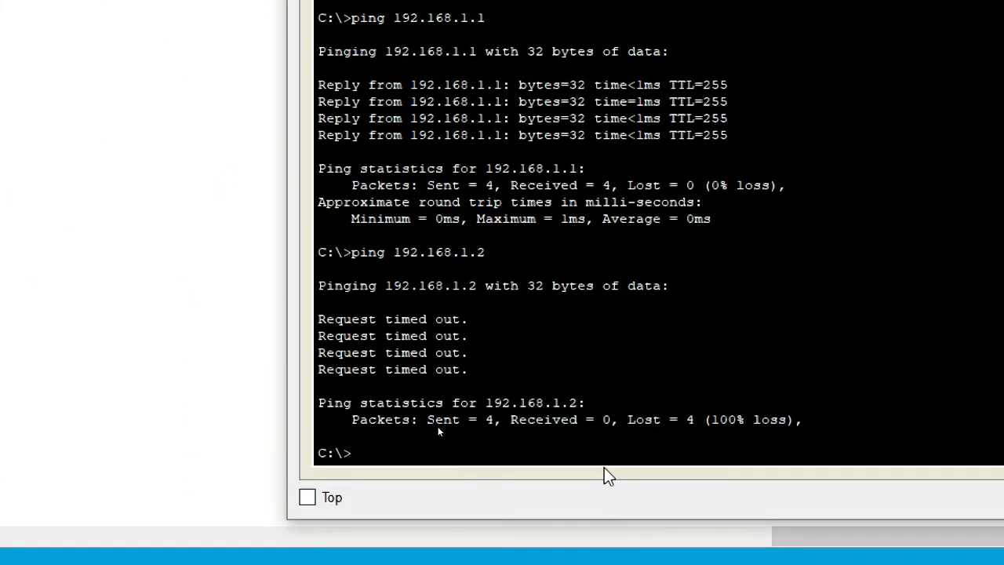
key("Up")
key("BackSpace")
key("BackSpace")
key("BackSpace")
type("2.3")
key("Return")
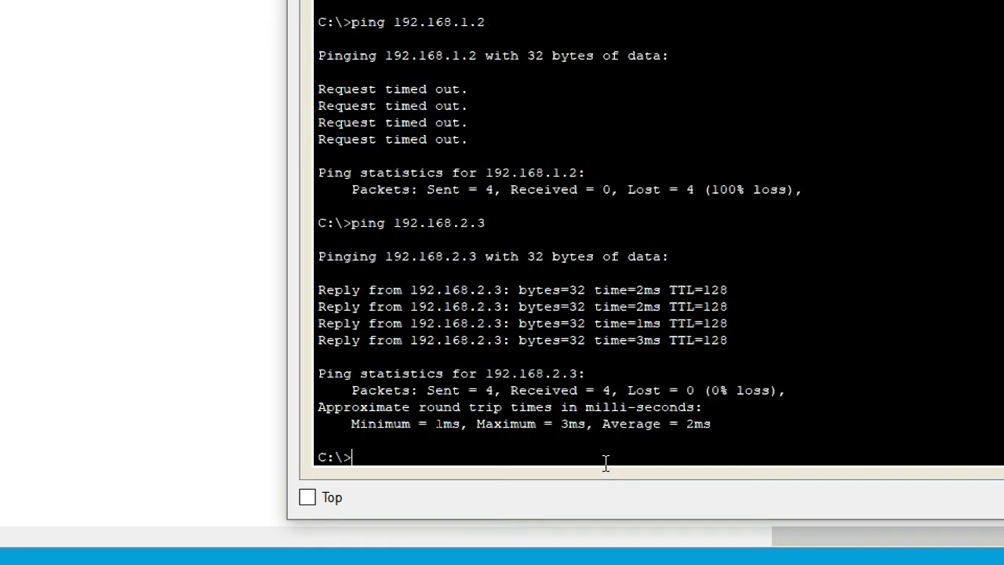
Ping Pc2 at 192.168.2.4 from Pc1
key("Up")
key("Up")
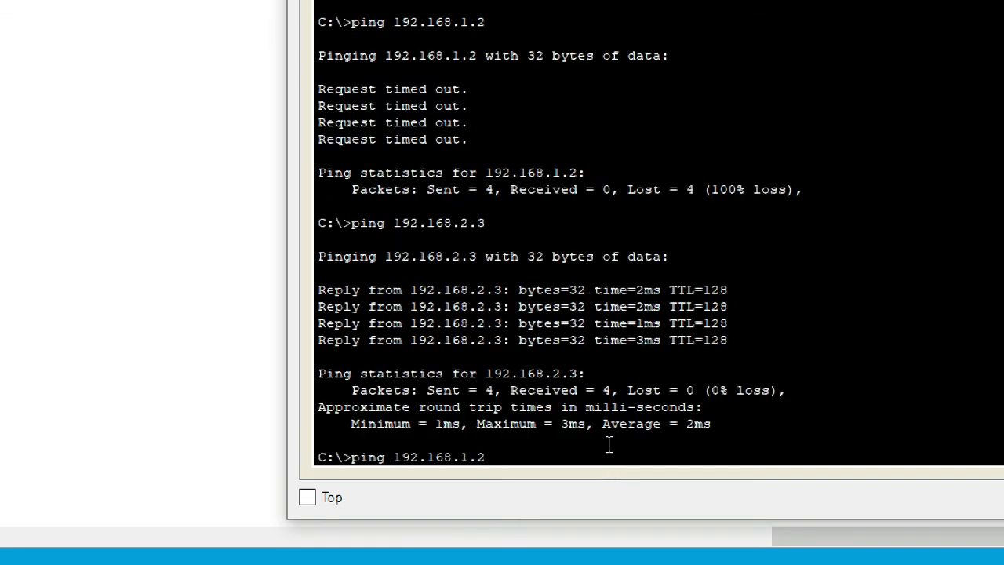
key("Down")
key("BackSpace")
type("4")
key("Return")
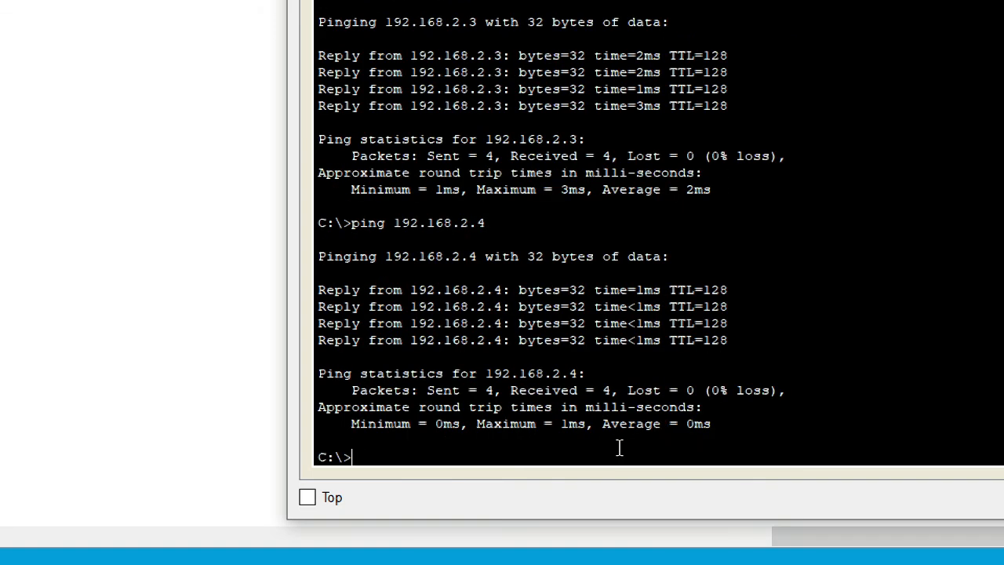
key("Up")
key("Up")
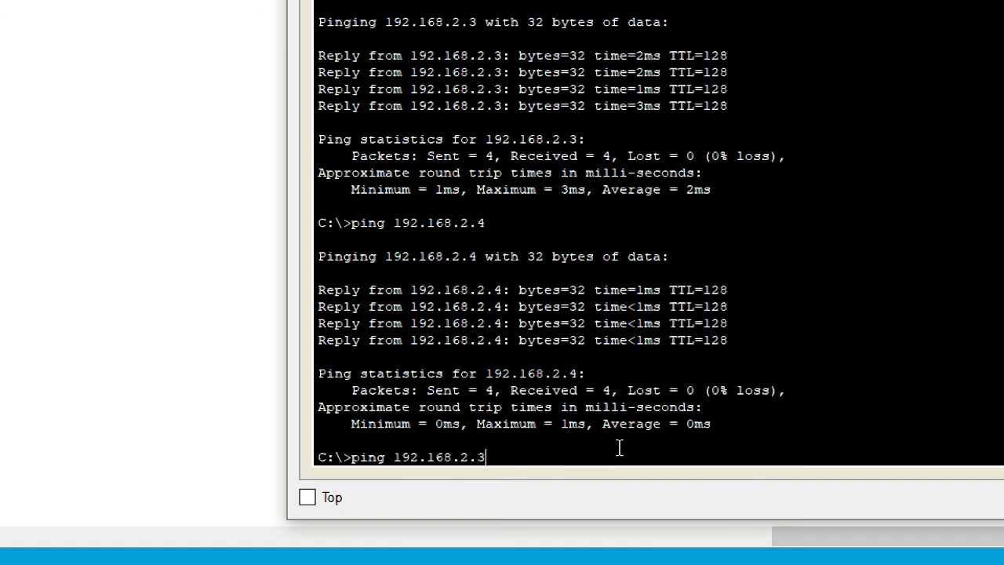
key("Up")
key("Down")
key("Down")
key("Up")
key("Down")
key("Down")
key("Escape")
key("Up")
key("Up")
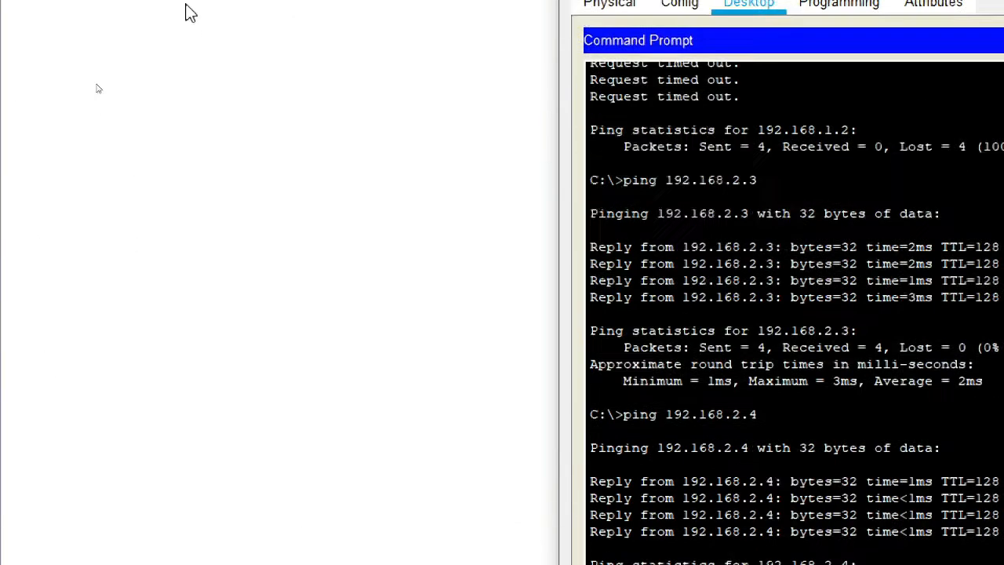
Bring the topology back into view, reopen Pc1's Command Prompt and ping the default gateway at 192.168.2.1
left_click(339, 128)
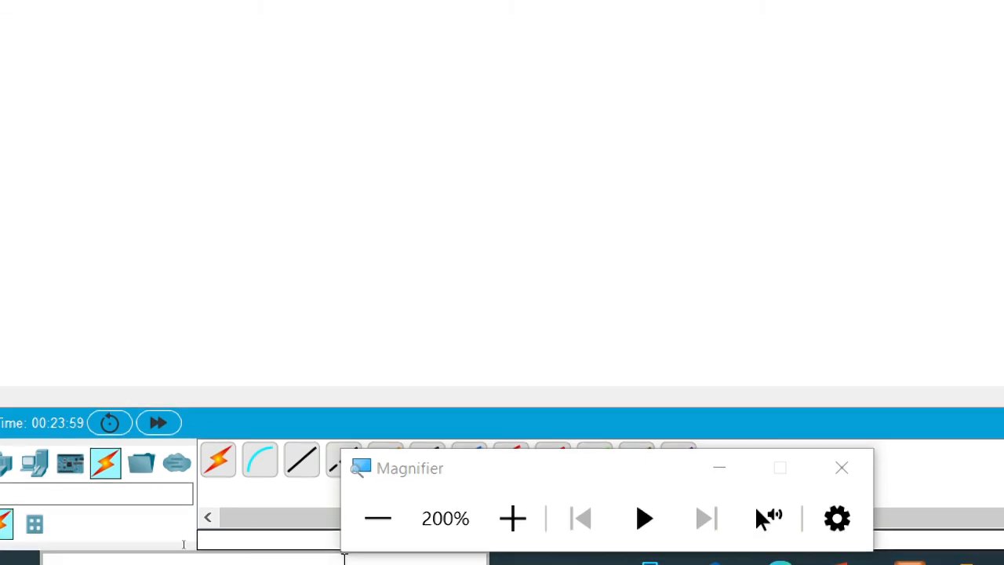
left_click(377, 554)
scroll(542, 352, "down", 15)
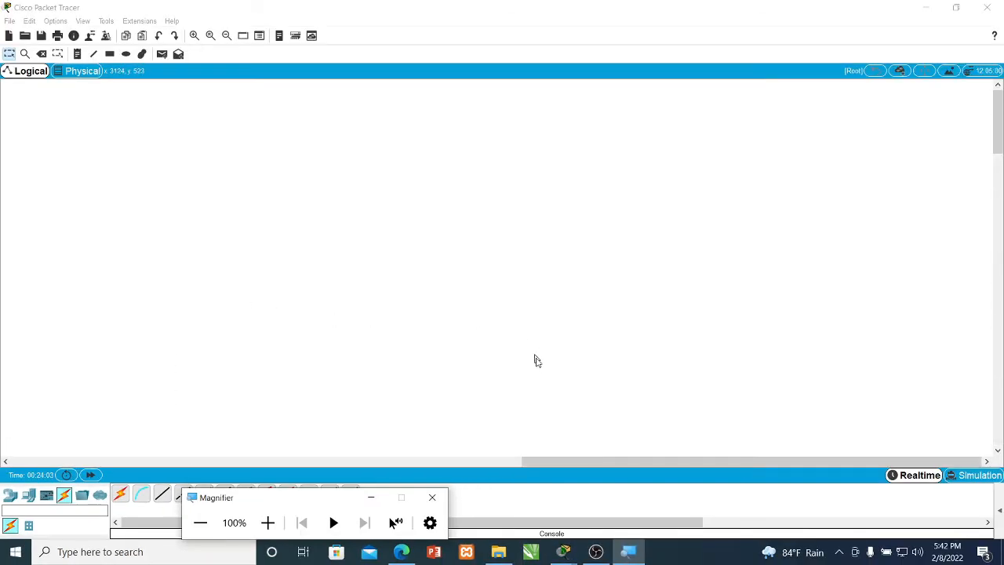
left_click(613, 463)
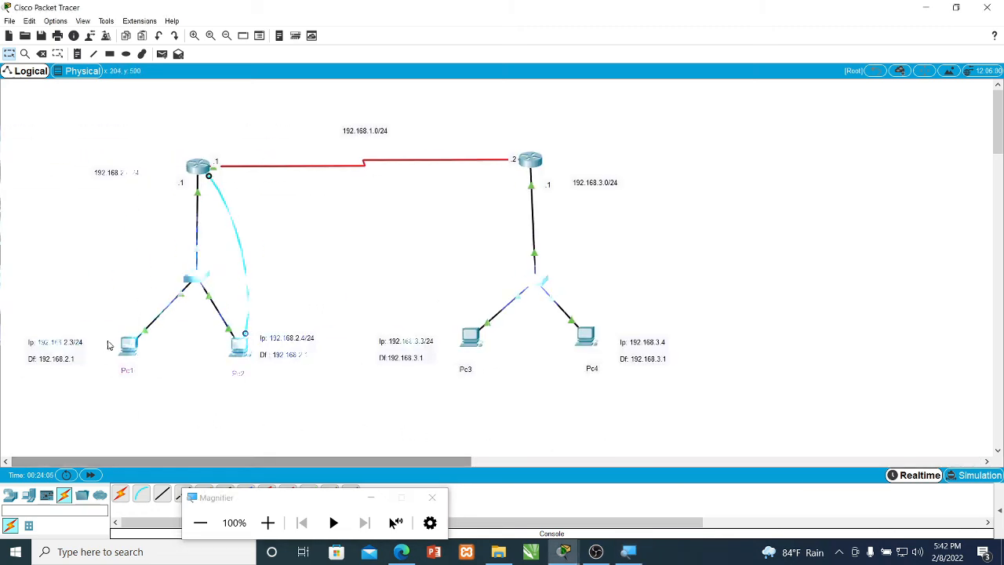
left_click(129, 345)
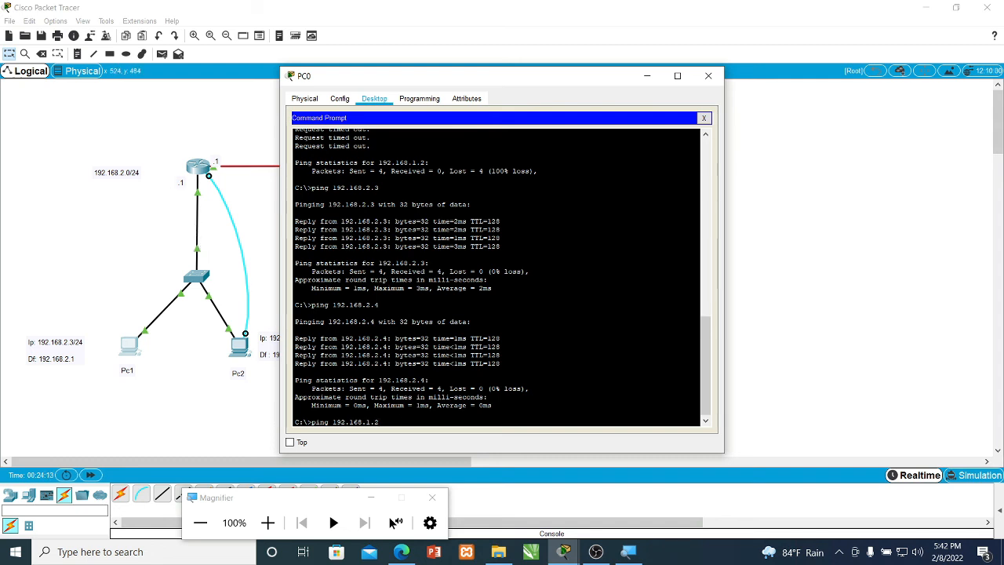
left_click(267, 522)
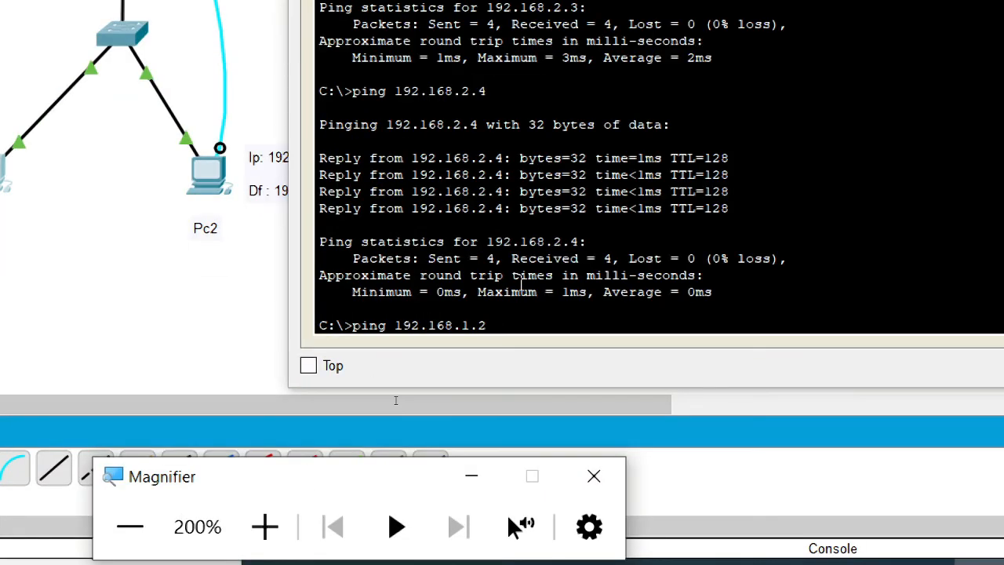
left_click(521, 317)
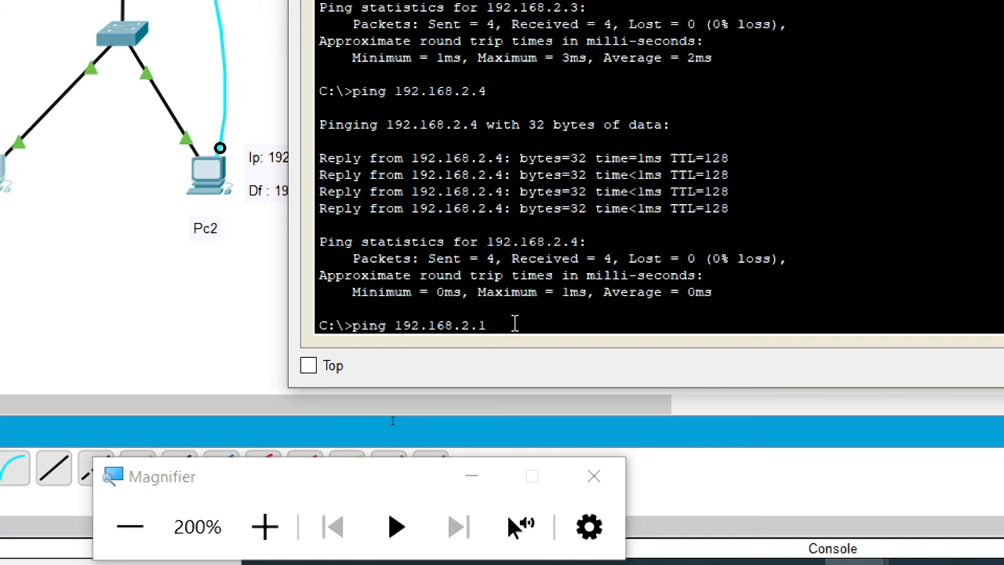
key("Return")
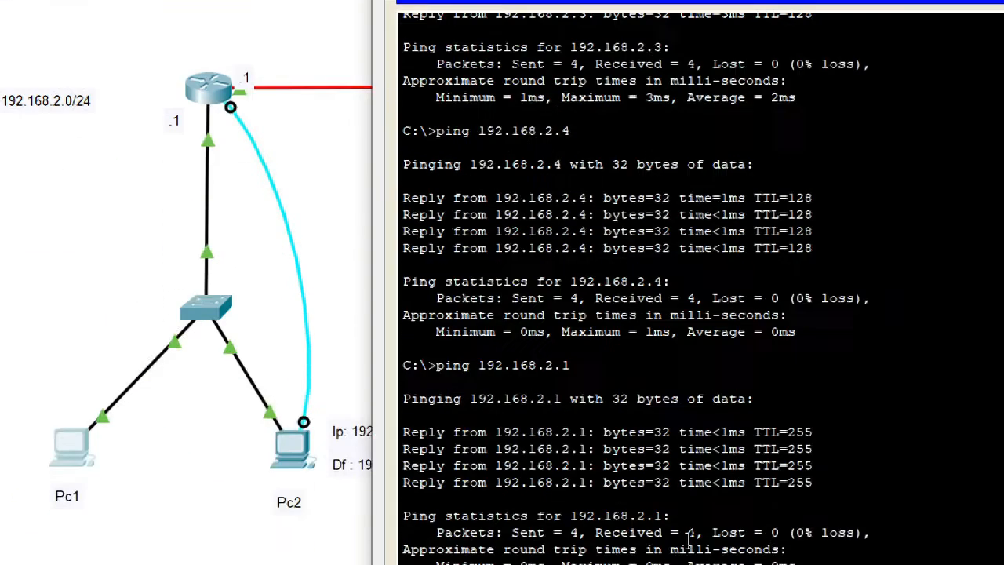
Ping R1's serial interface at 192.168.1.1 from Pc1, and minimize the Magnifier window covering the output
key("Up")
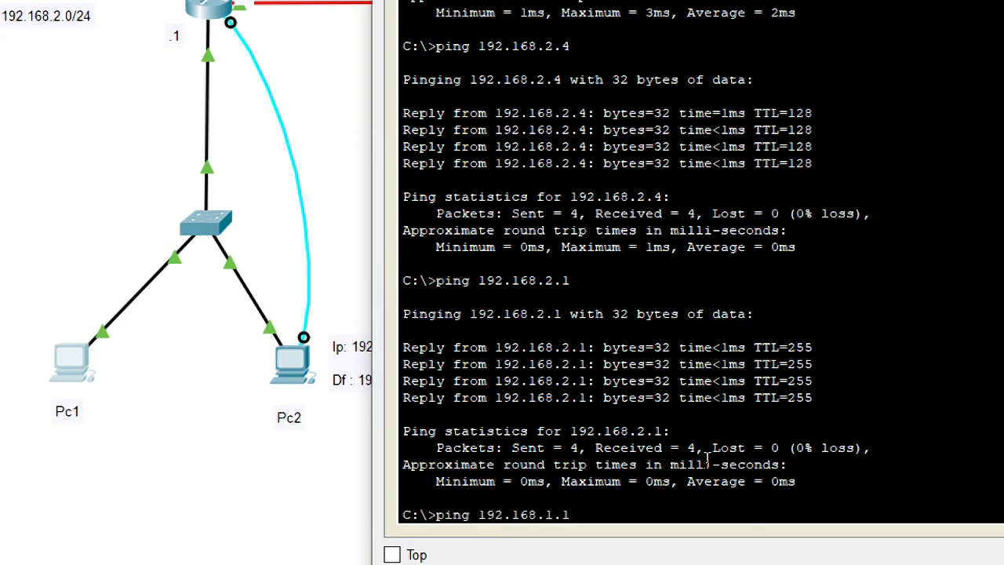
key("Return")
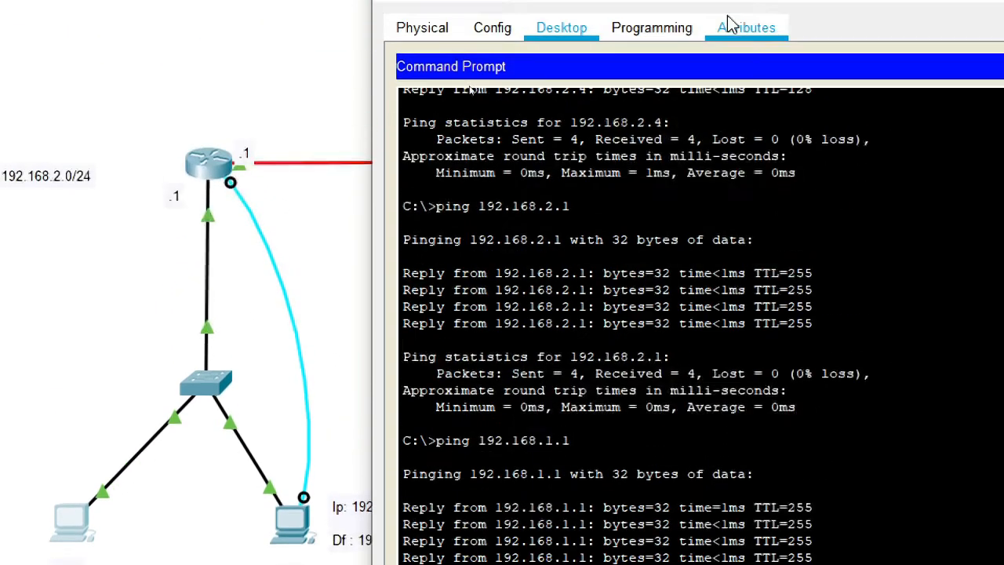
left_click_drag(849, 53, 812, 248)
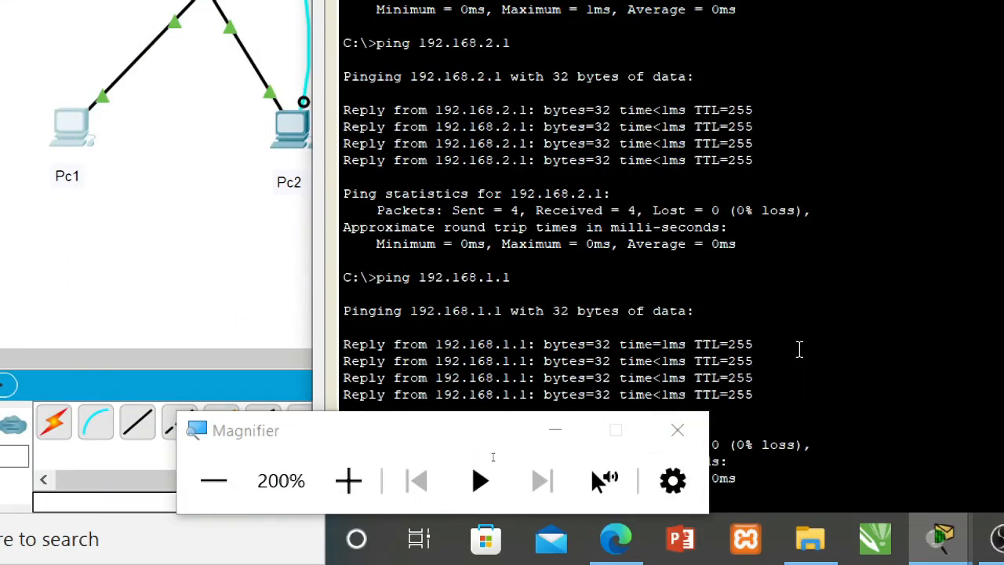
left_click(559, 431)
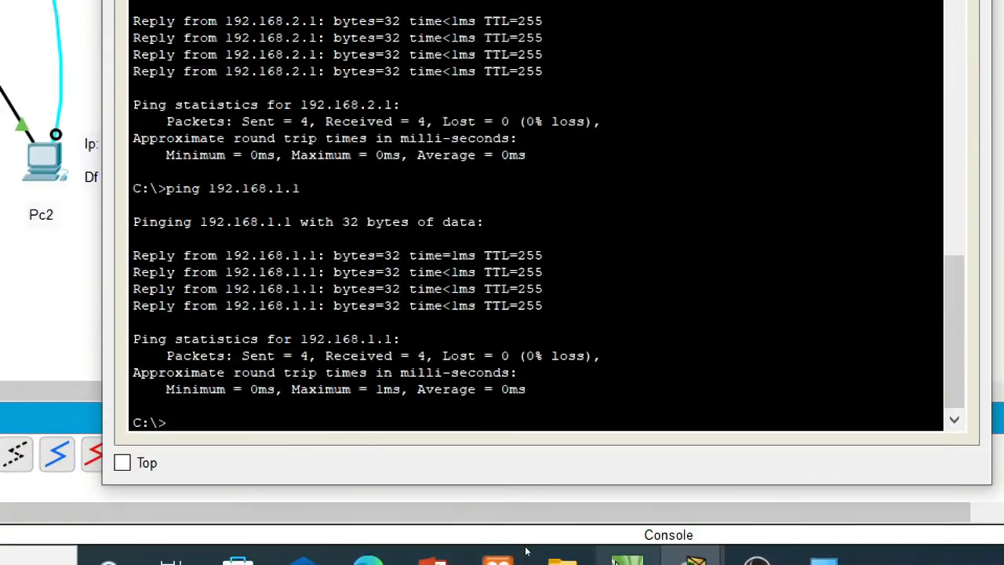
Ping R2's serial interface at 192.168.1.2 and its LAN interface at 192.168.3.1 from Pc1
key("Up")
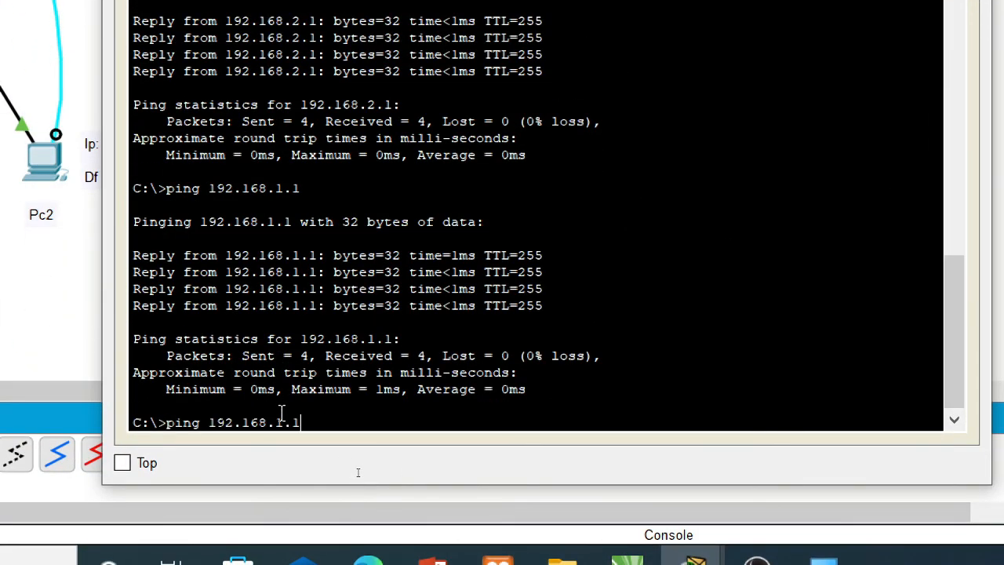
type("2")
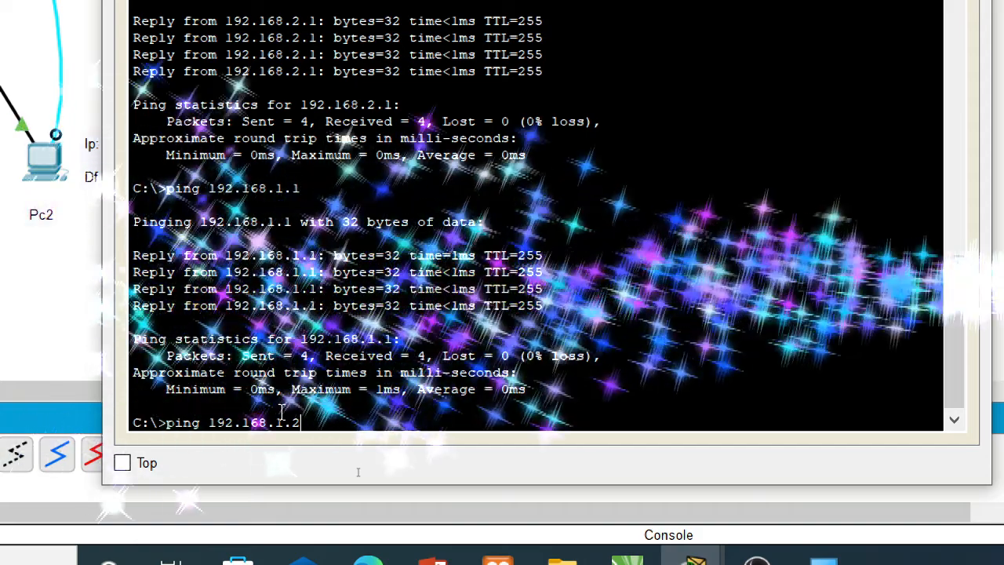
key("Return")
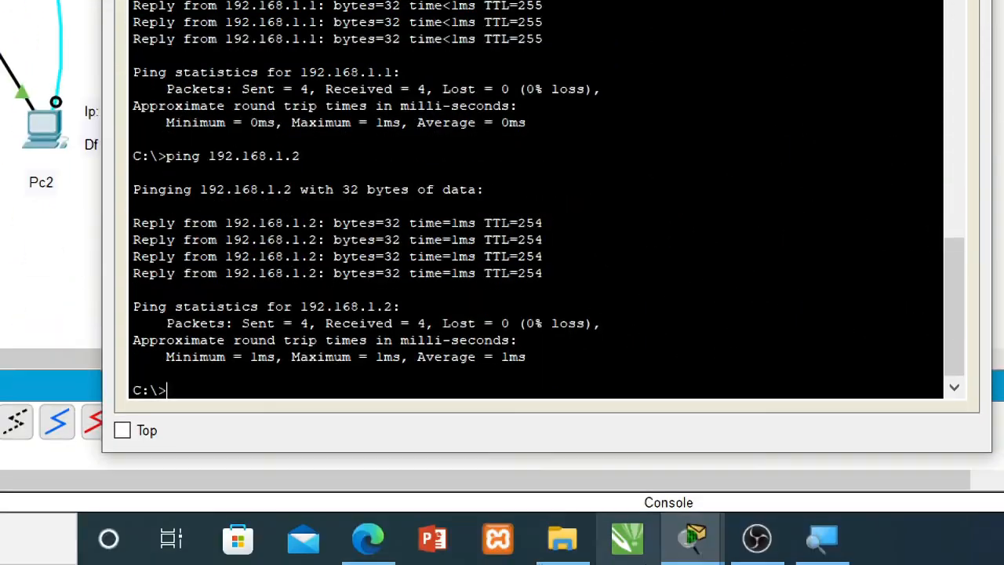
key("Up")
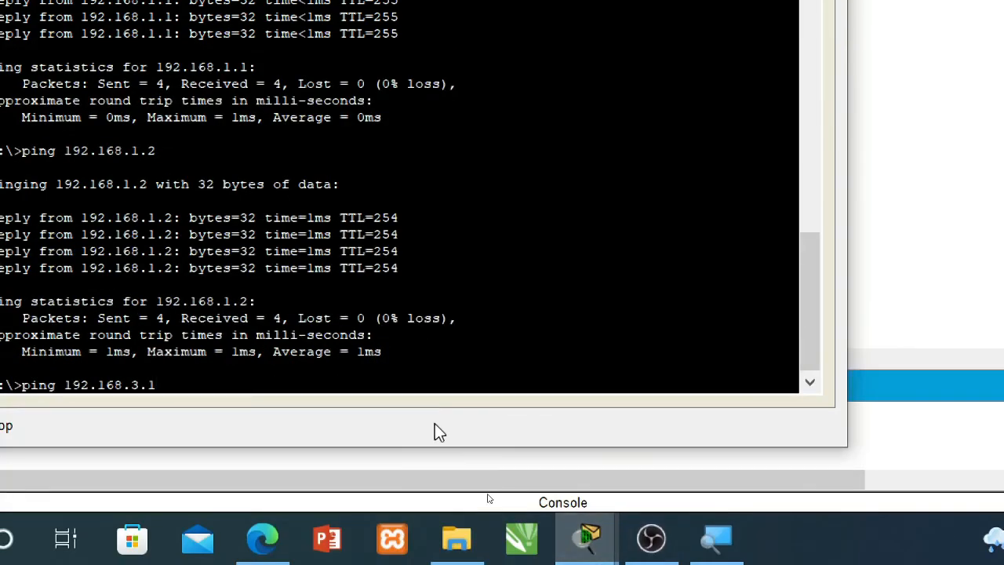
key("Return")
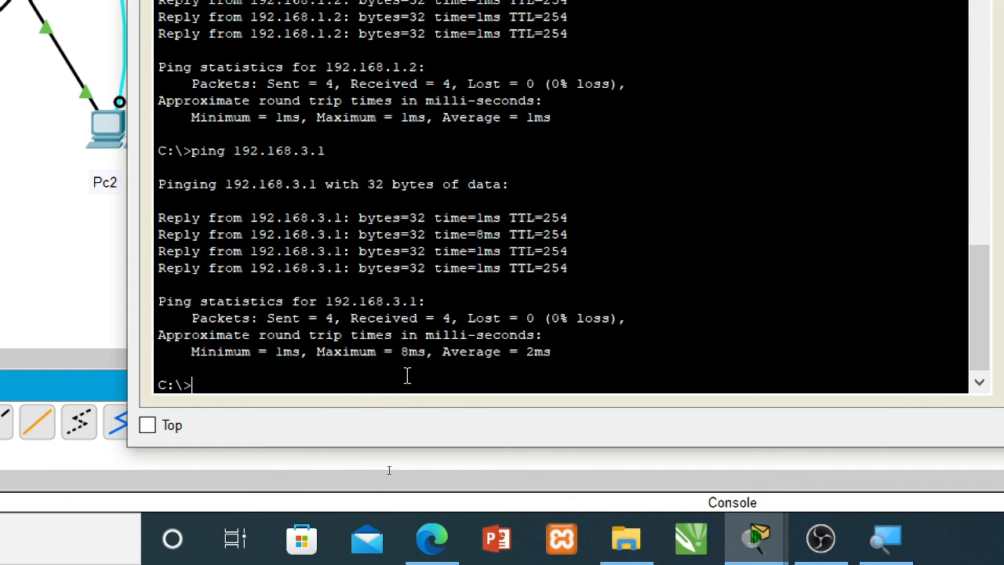
Ping Pc3 at 192.168.3.3 and Pc4 at 192.168.3.4 from Pc1, and close Pc1's window
key("Up")
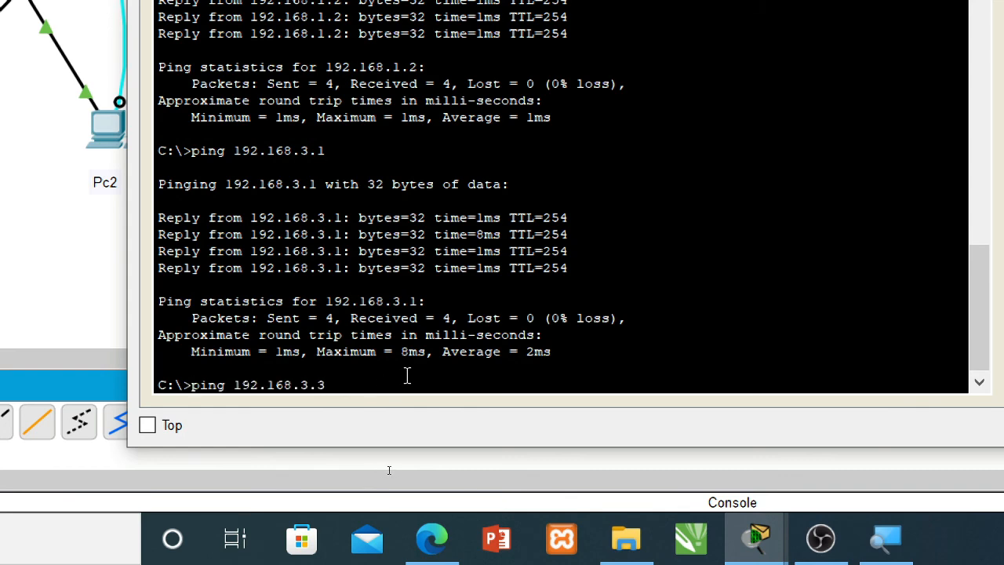
key("Return")
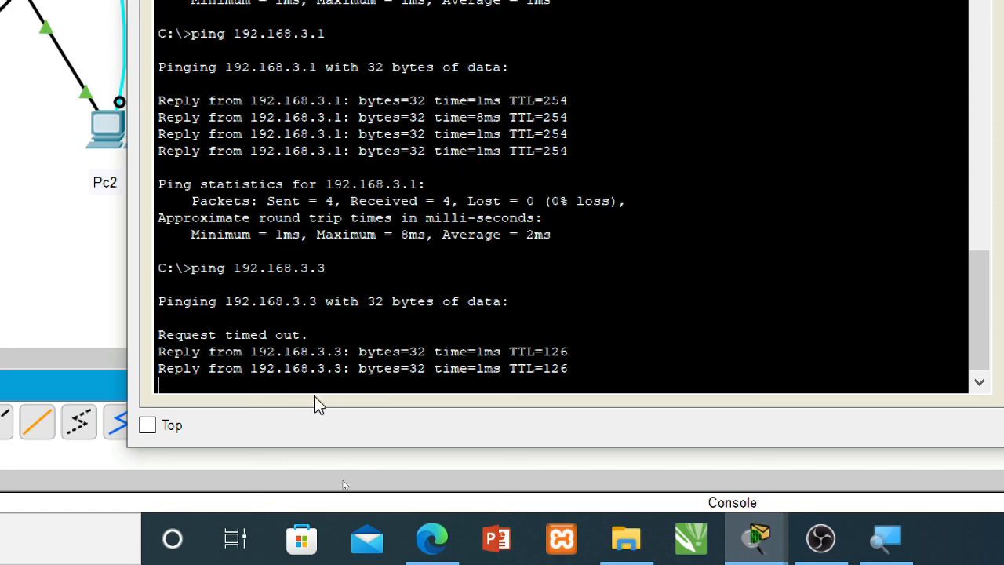
key("Up")
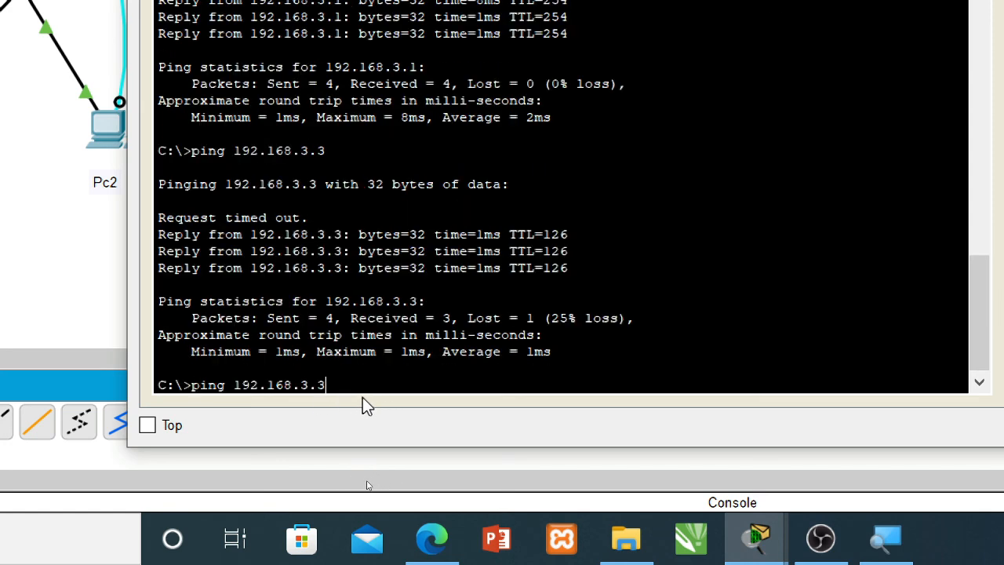
key("BackSpace")
type("4")
key("Return")
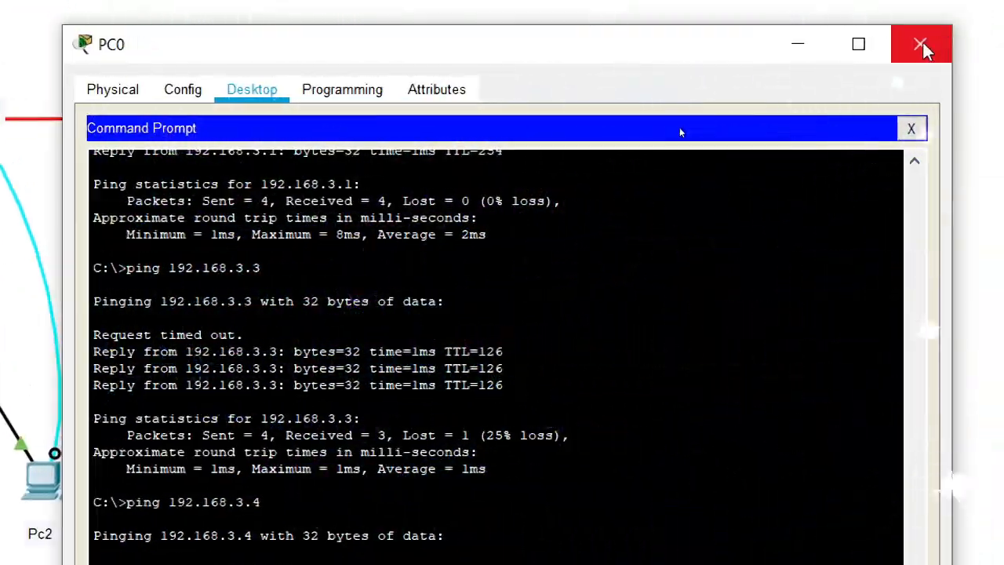
left_click(925, 47)
Open Pc3's Command Prompt and ping Pc1 at 192.168.2.3
left_click(510, 446)
left_click(510, 446)
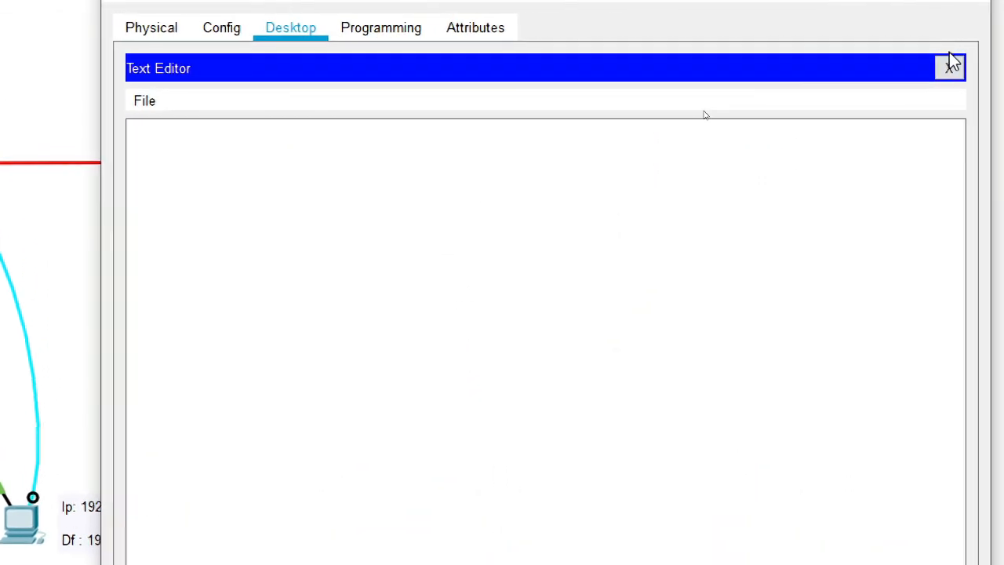
left_click(950, 66)
left_click(709, 144)
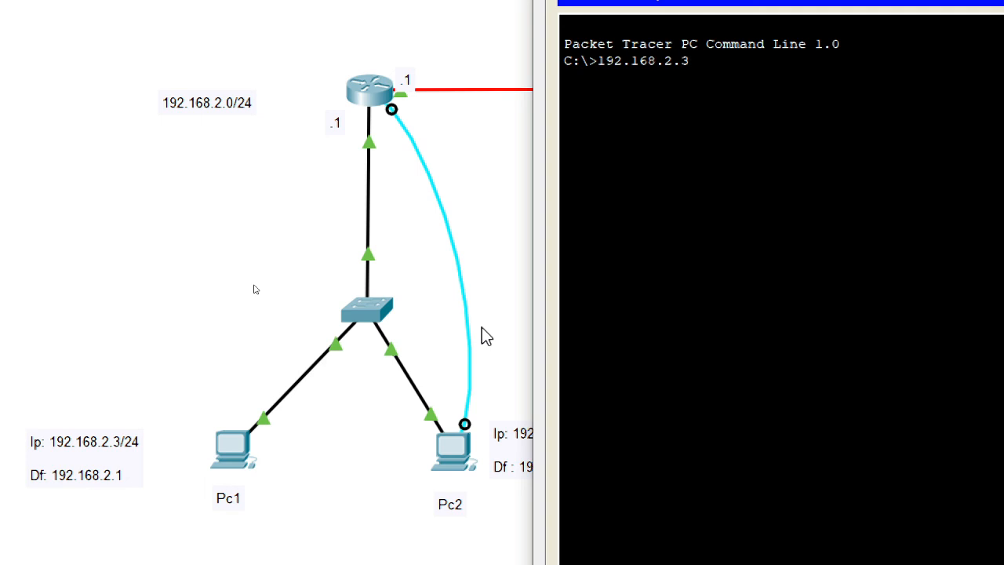
type("ping")
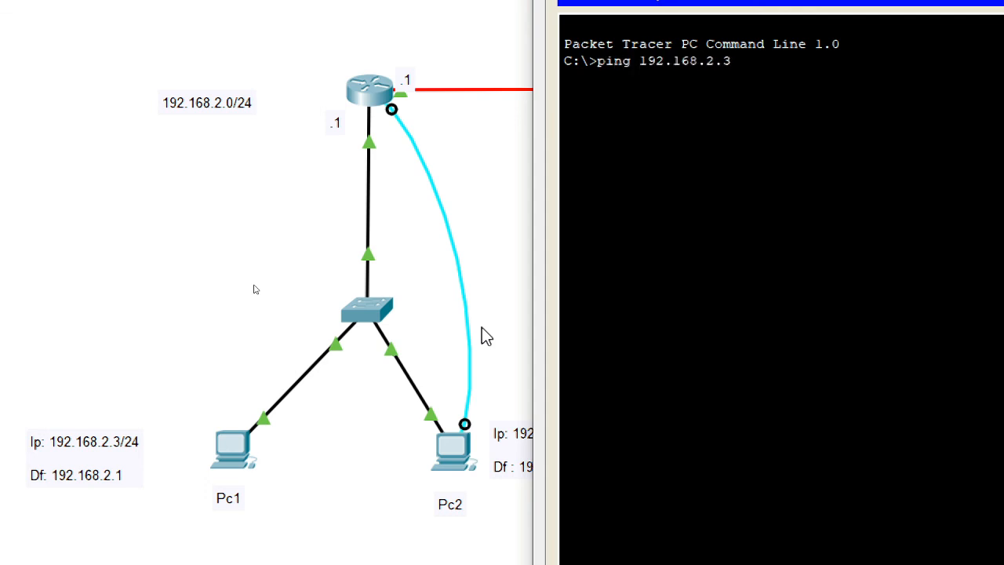
key("Return")
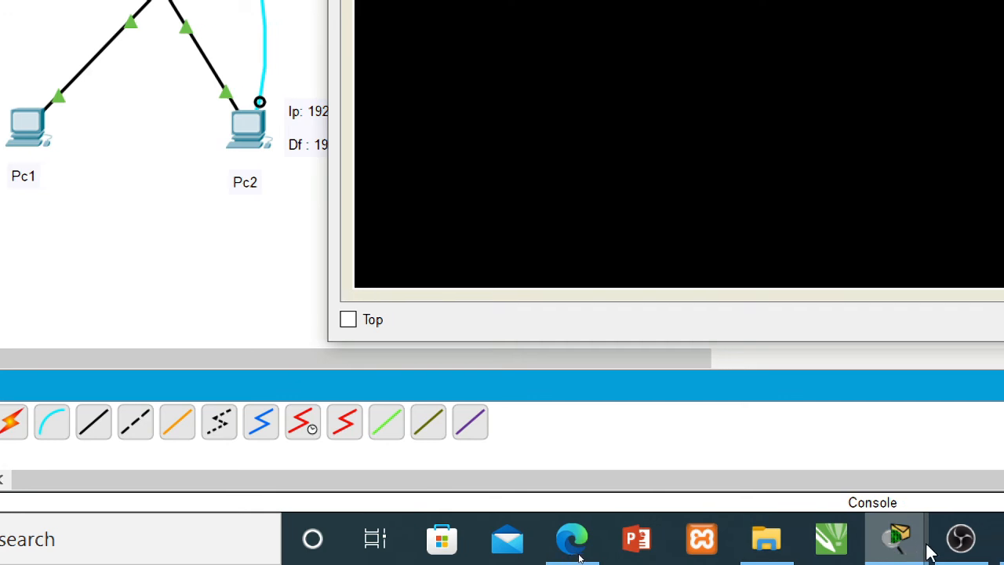
Reduce the Magnifier zoom to 100% and close Pc3's window to return to the full topology
left_click(910, 541)
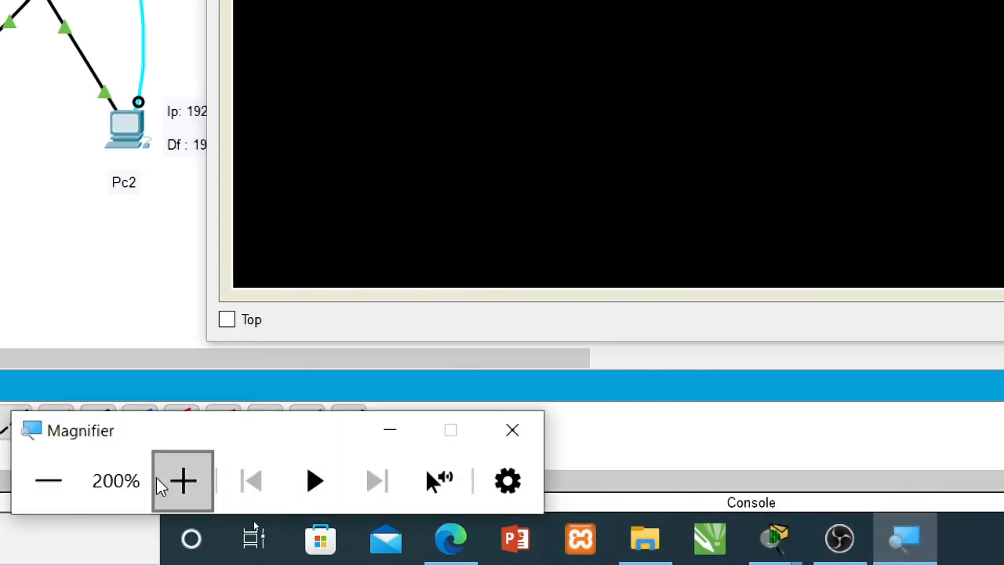
left_click(81, 482)
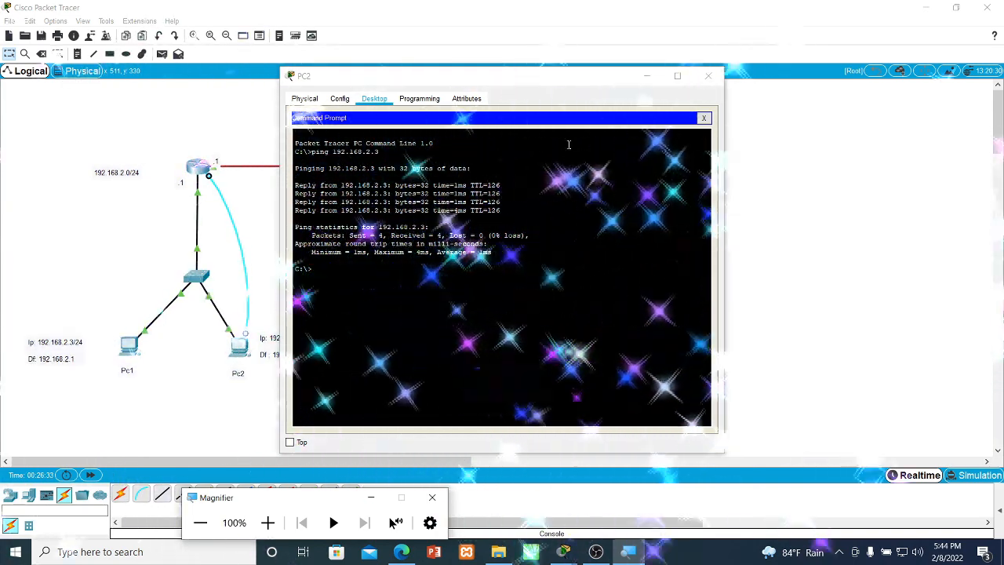
left_click(708, 76)
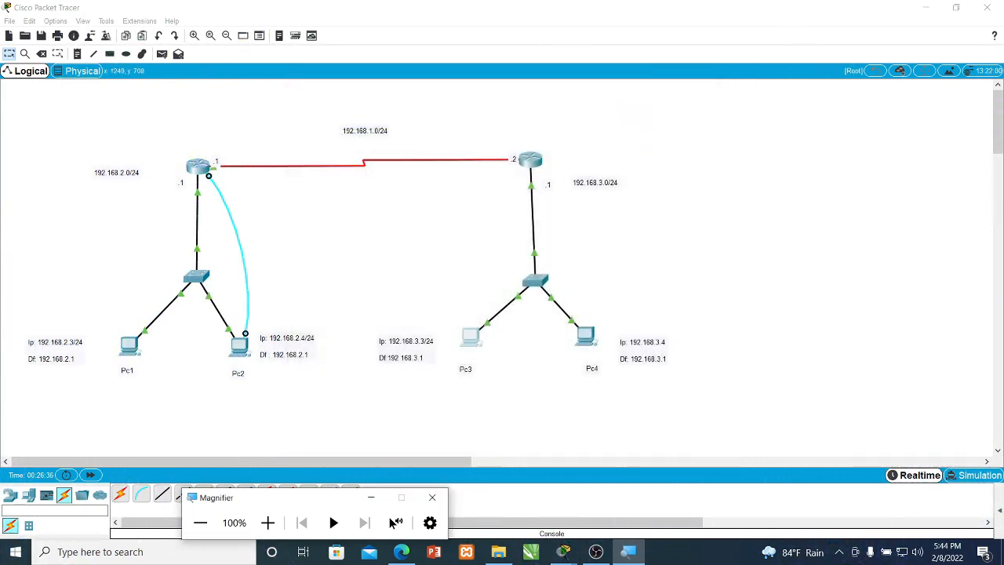